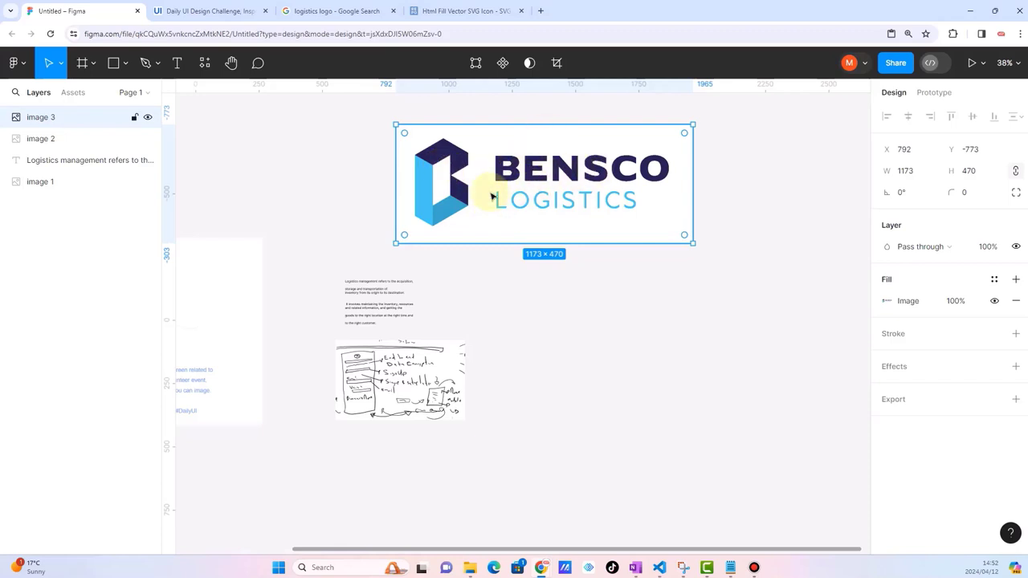
- Lock the image 3 logo layer so the BENSCO LOGISTICS logo stays fixed for tracing
ctrl+scroll(442, 161, up, 3)
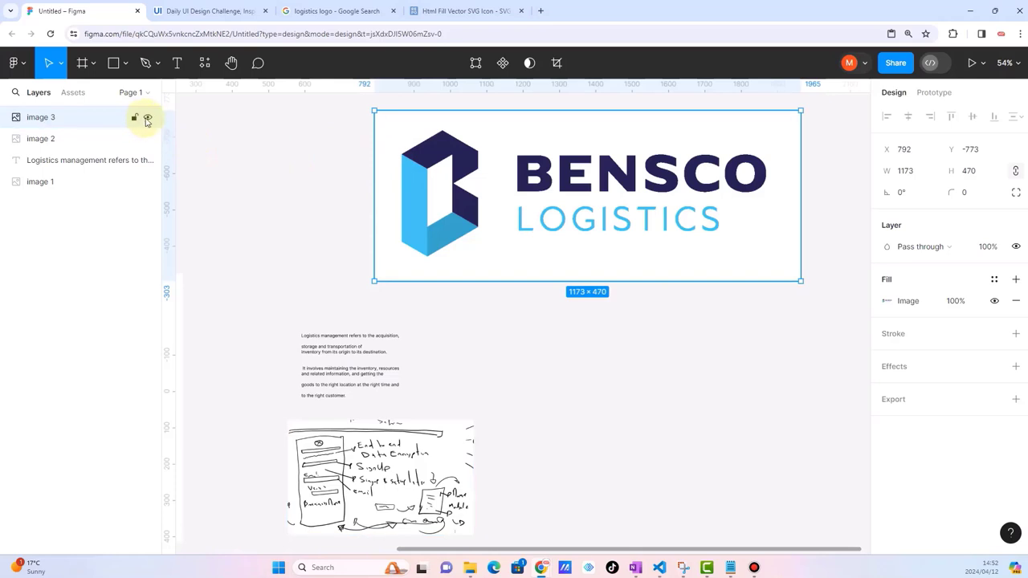
click(134, 117)
scroll(449, 153, up, 5)
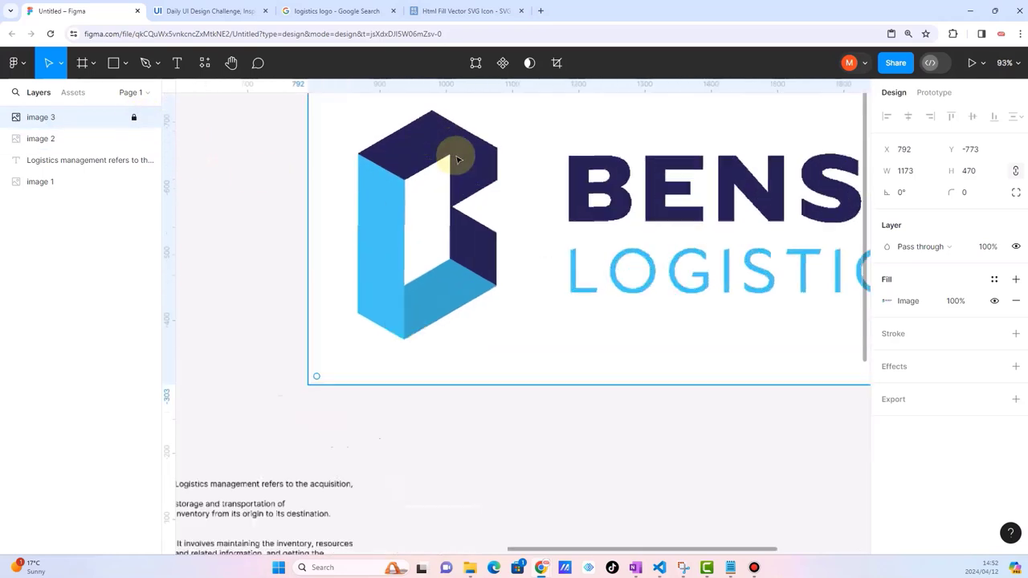
scroll(456, 158, up, 5)
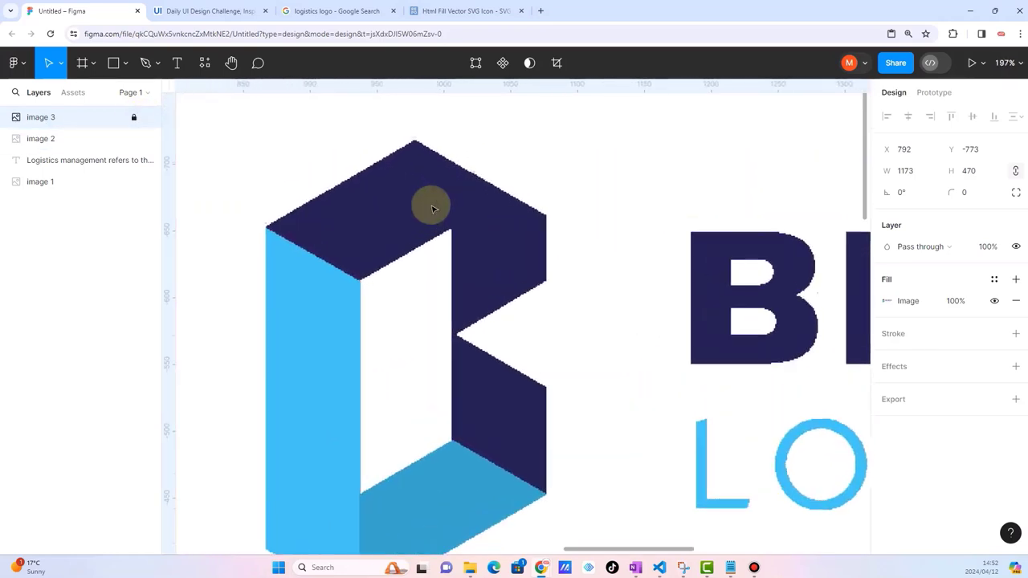
click(145, 62)
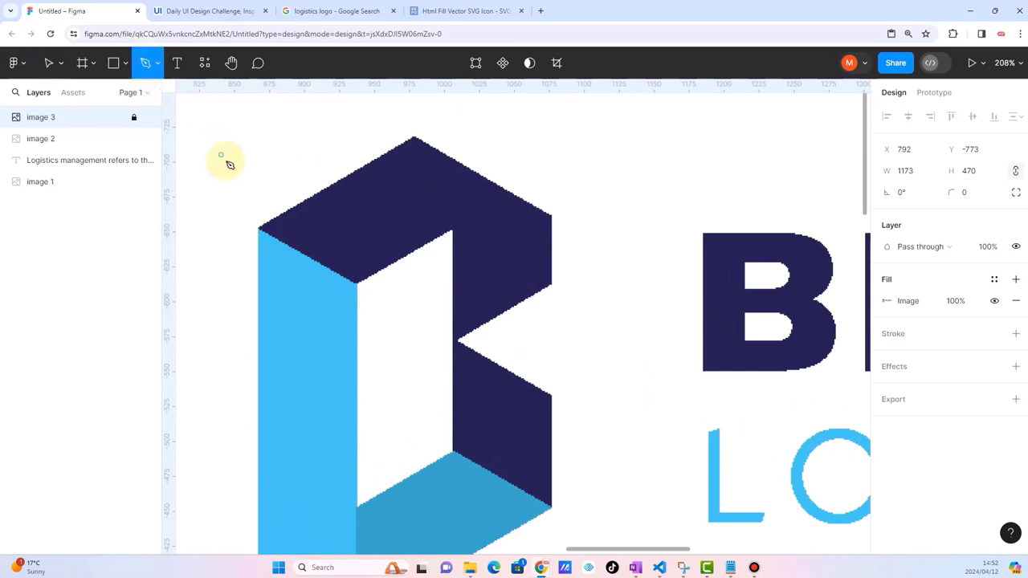
- Trace the navy B shape's corners with the Pen tool, closing the path at its start point
click(356, 286)
click(260, 231)
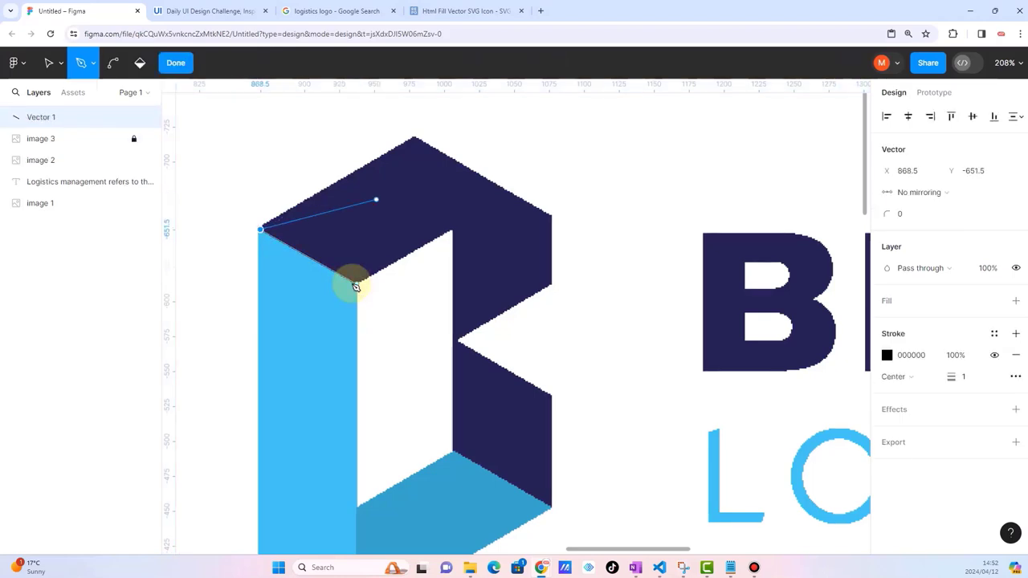
click(414, 138)
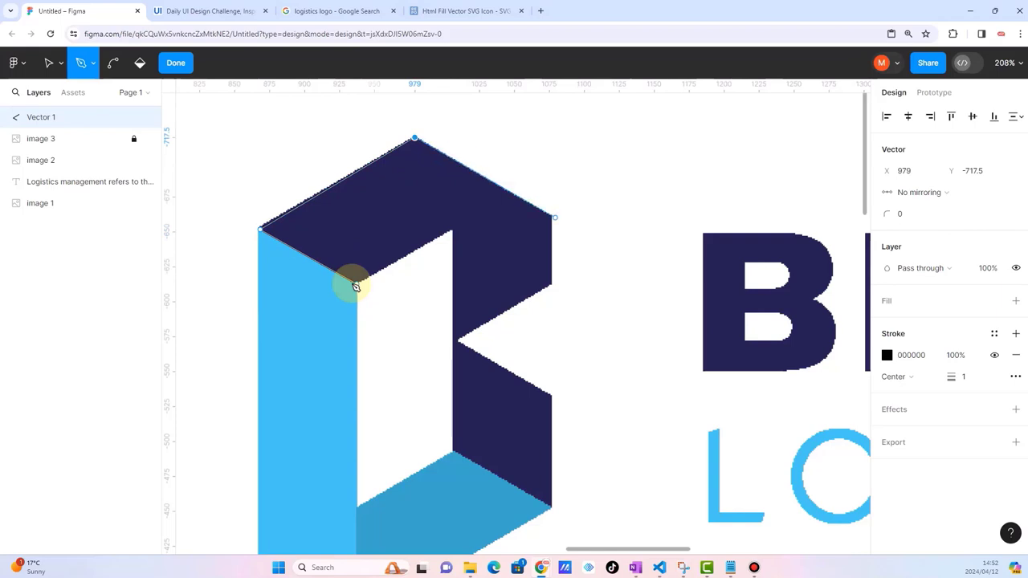
click(553, 217)
click(355, 287)
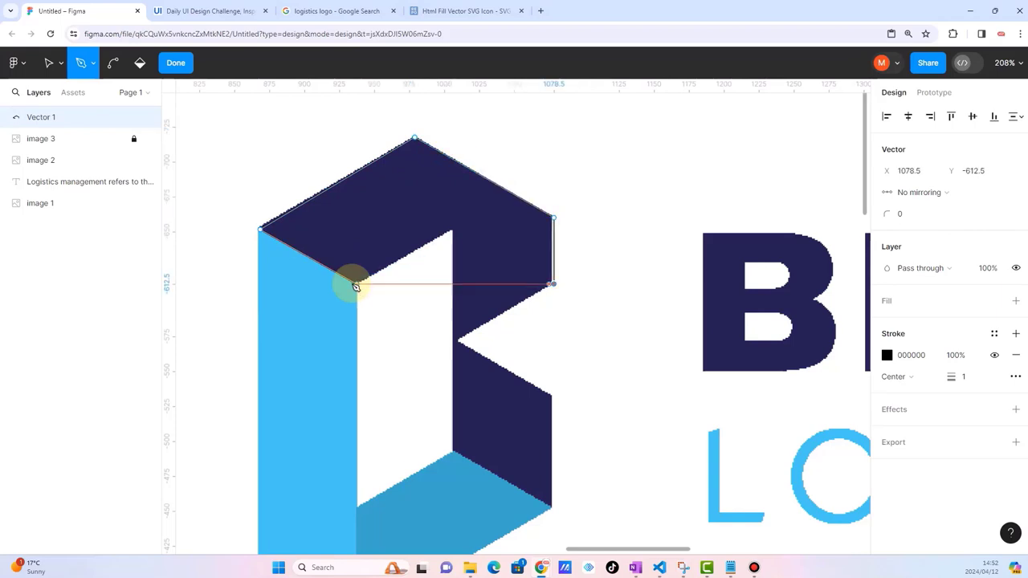
click(460, 339)
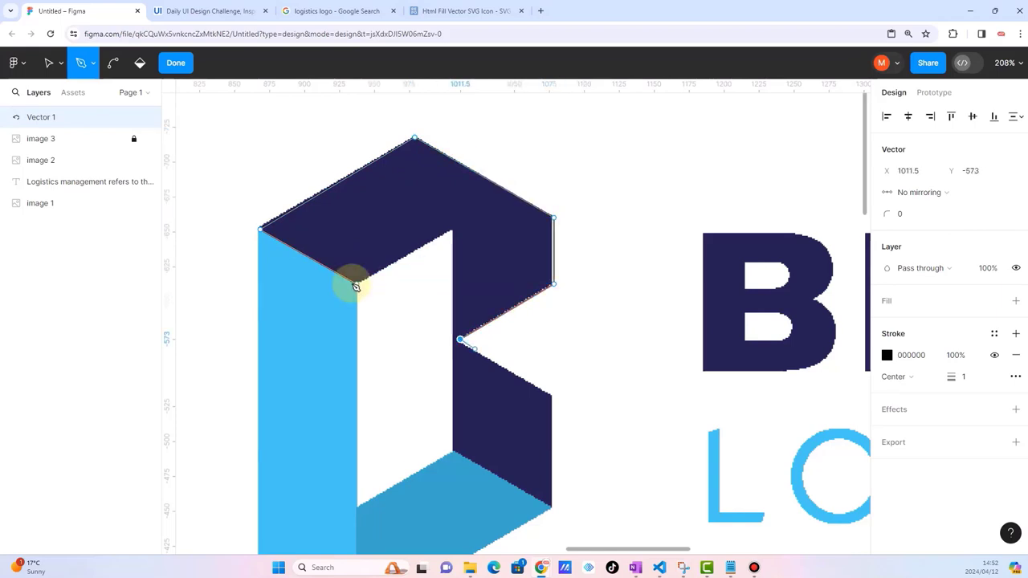
click(552, 394)
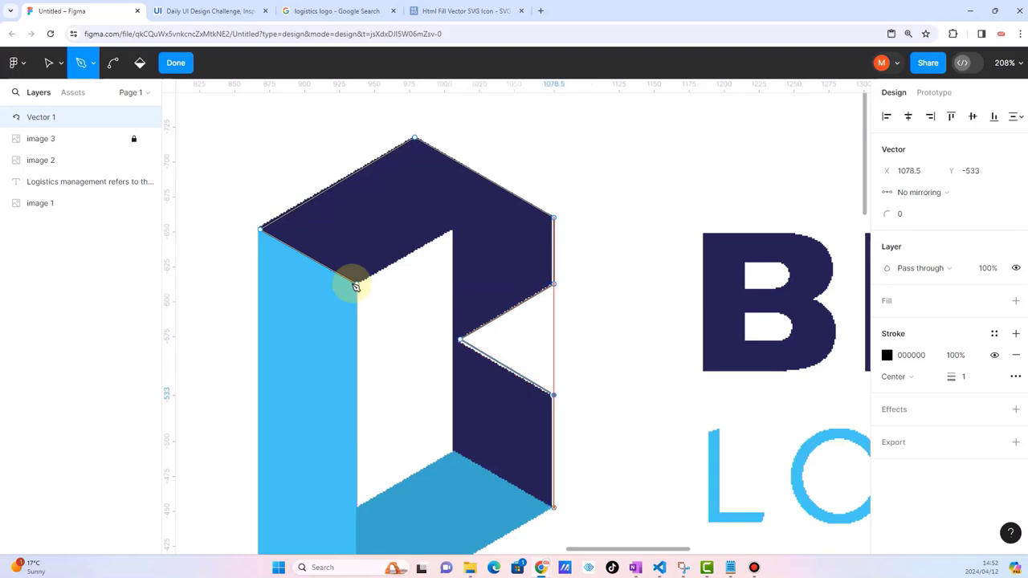
click(550, 506)
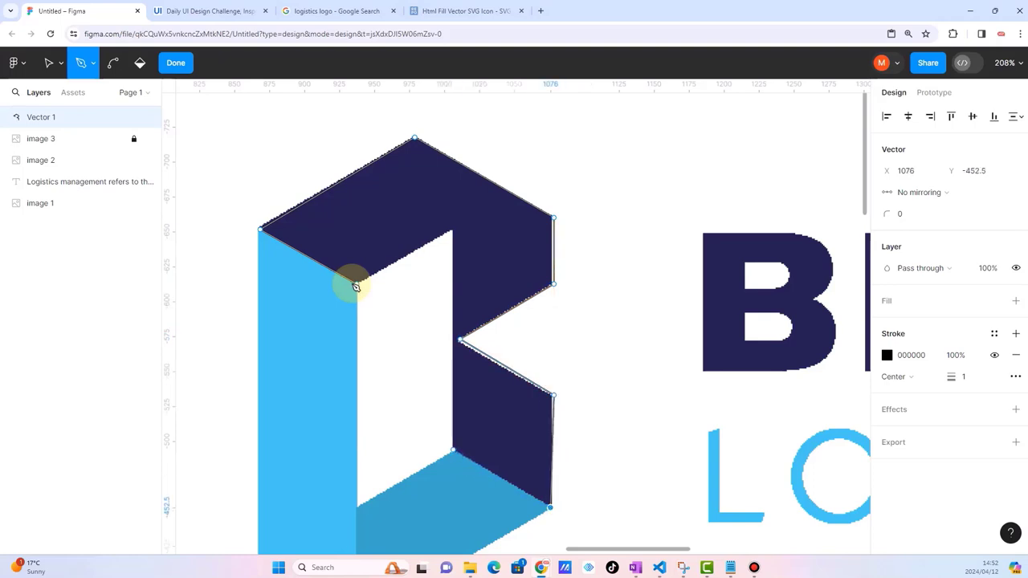
click(453, 447)
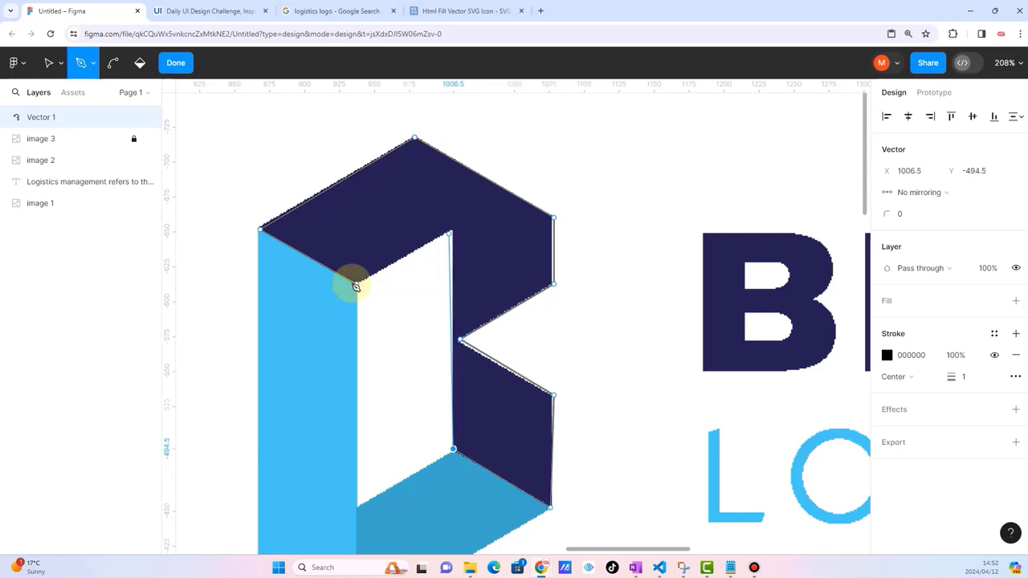
click(453, 230)
click(356, 286)
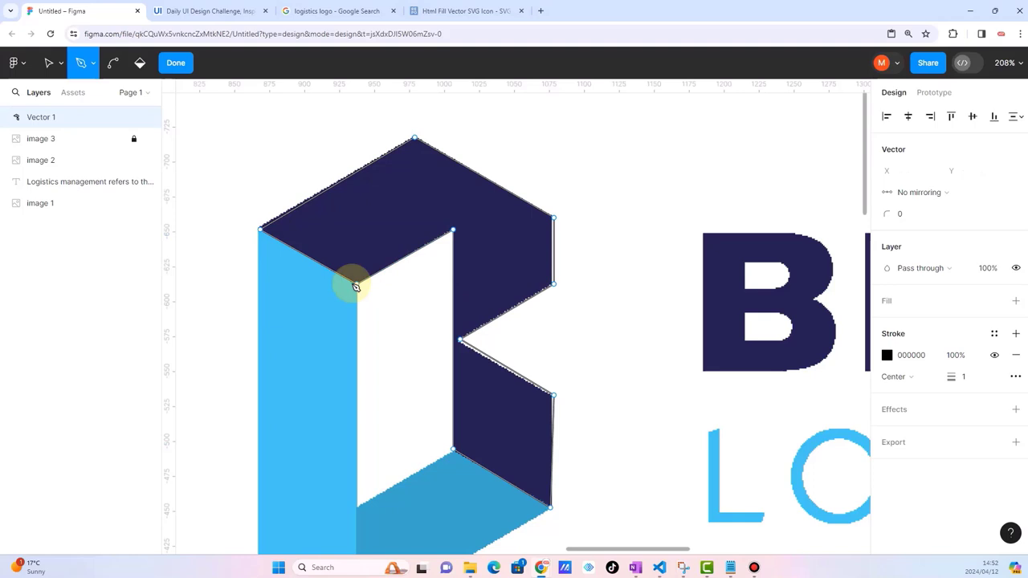
- Finish the Vector 1 path, return to the Move tool, and deselect it
scroll(356, 286, down, 3)
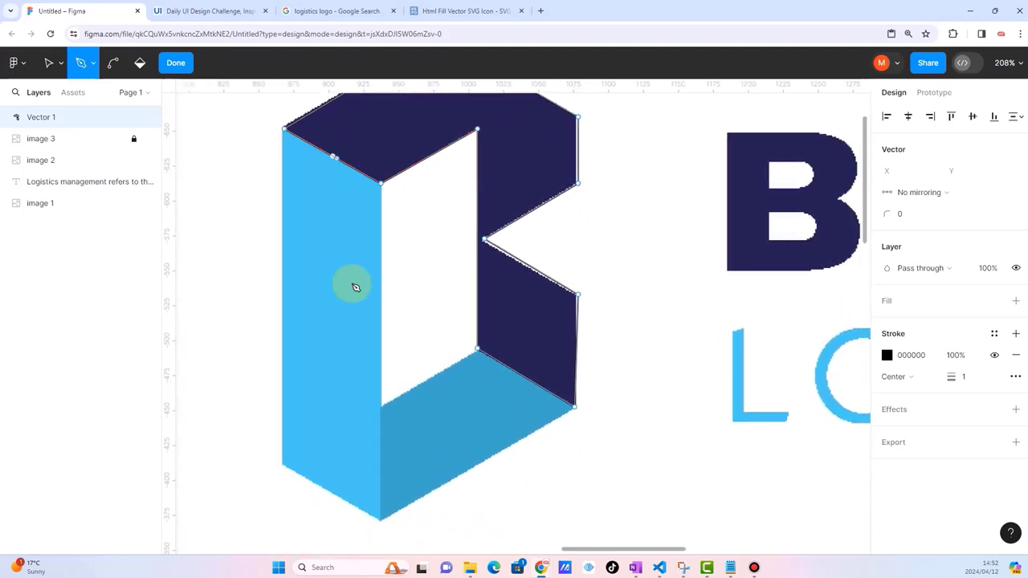
click(356, 287)
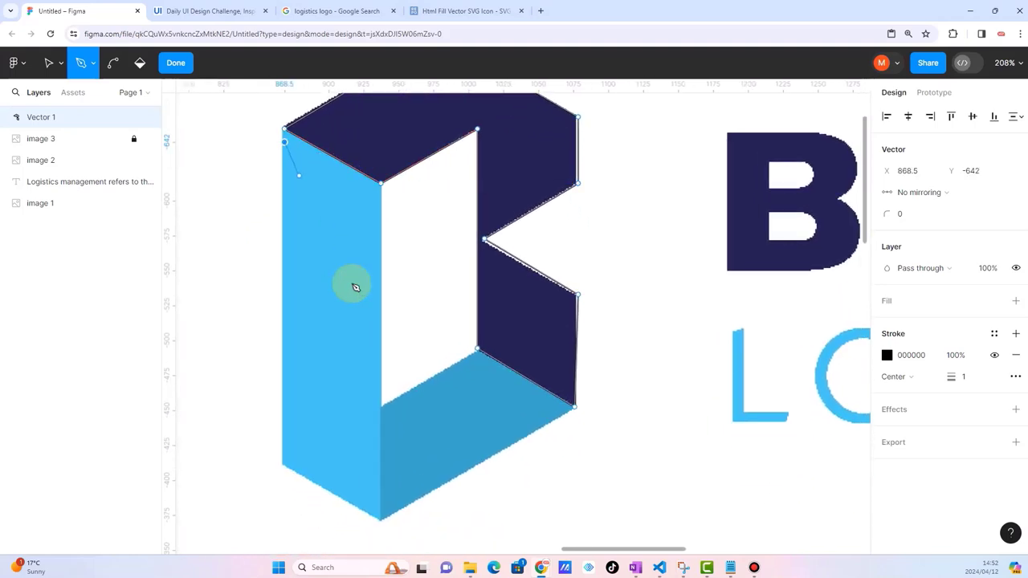
click(356, 286)
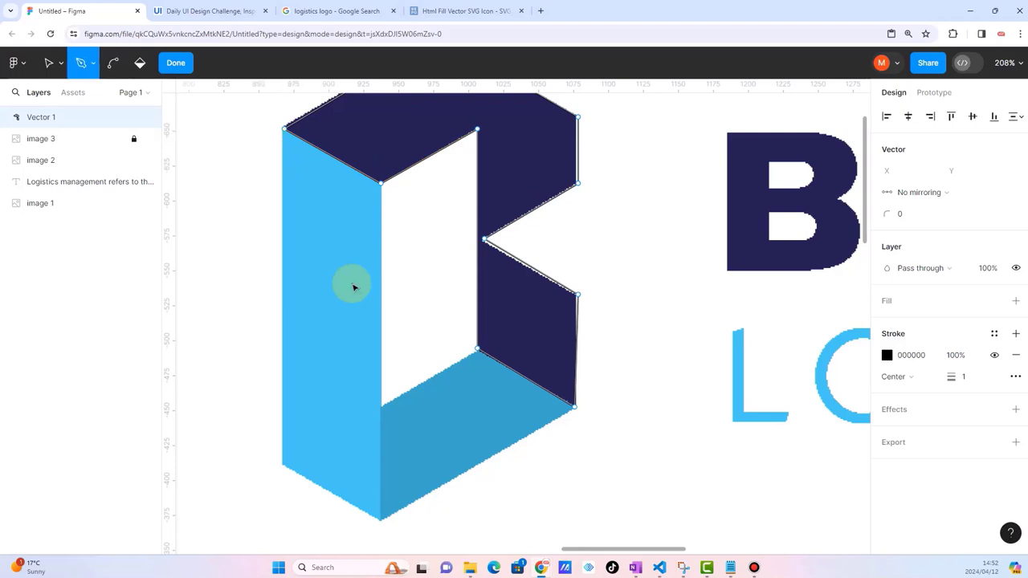
click(354, 287)
click(356, 286)
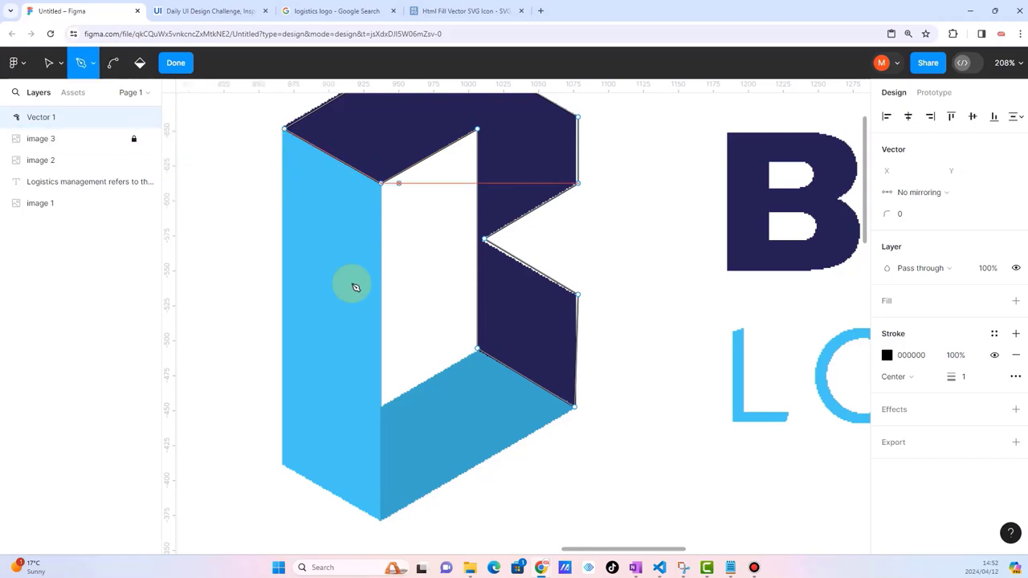
click(60, 63)
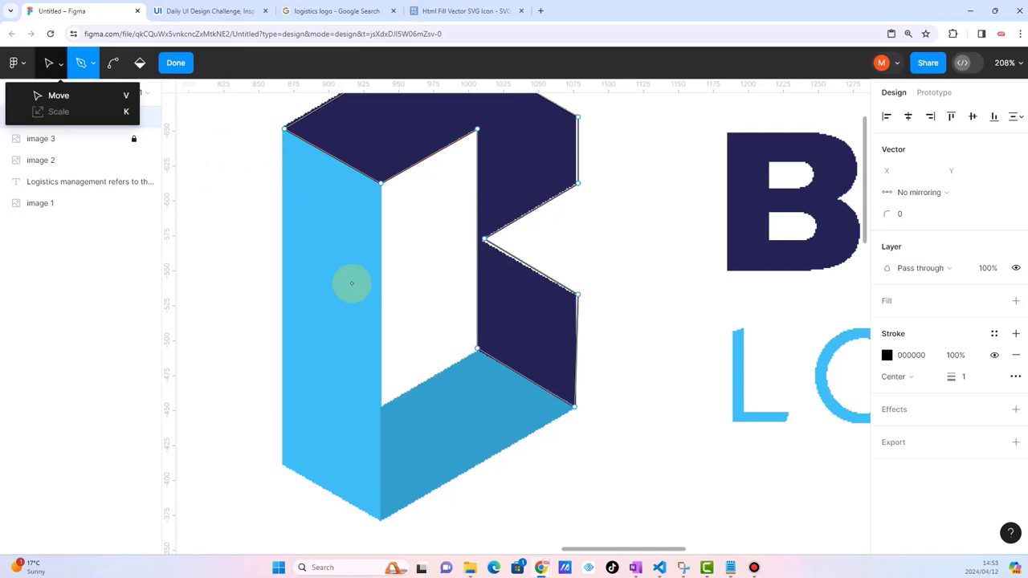
key(Escape)
key(v)
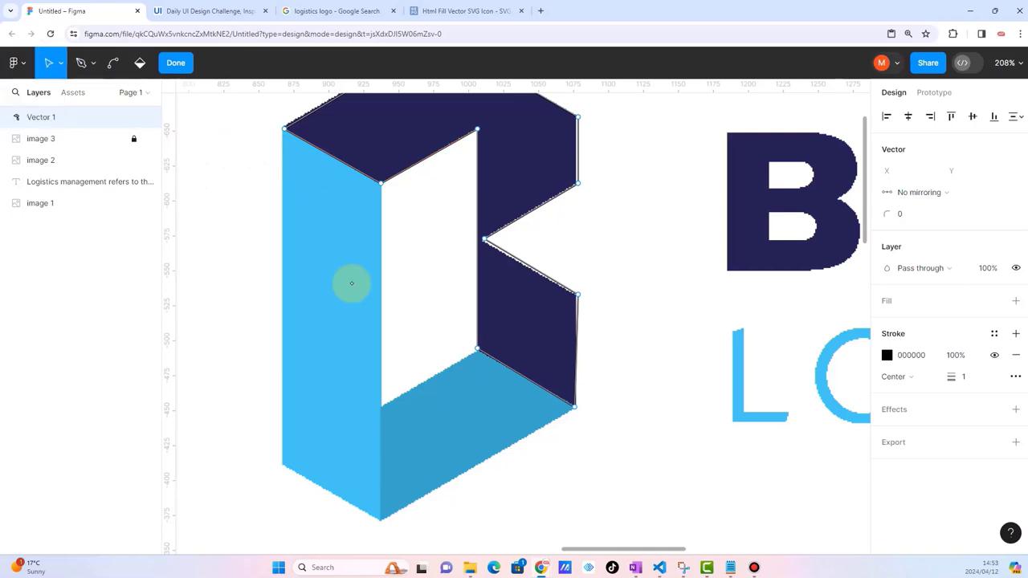
key(v)
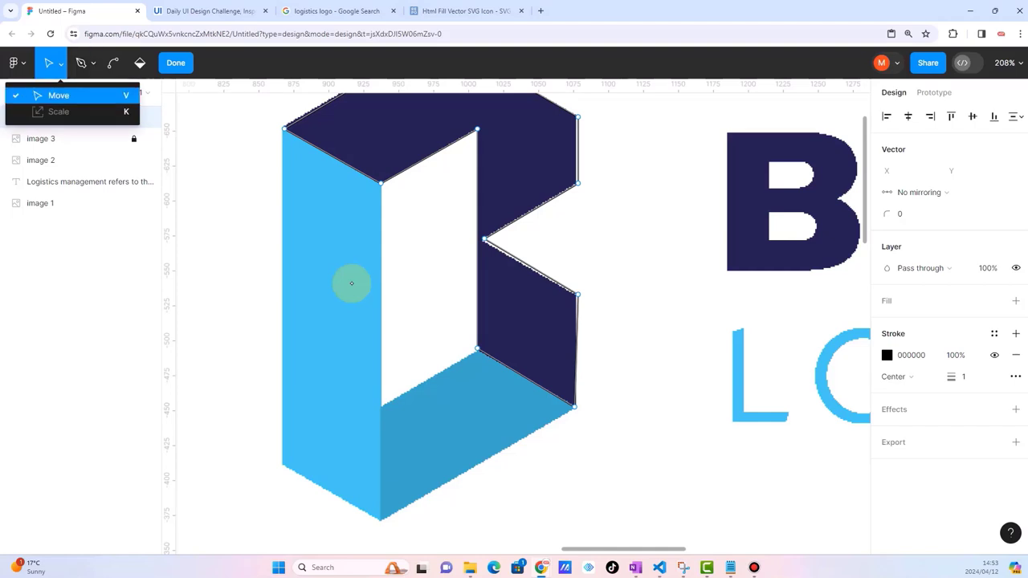
click(353, 288)
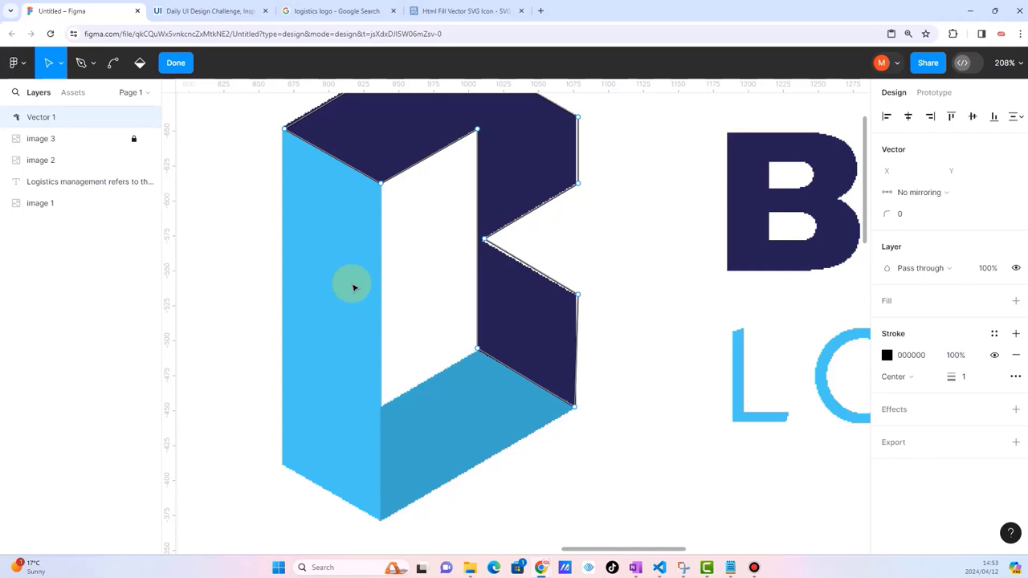
scroll(354, 288, up, 3)
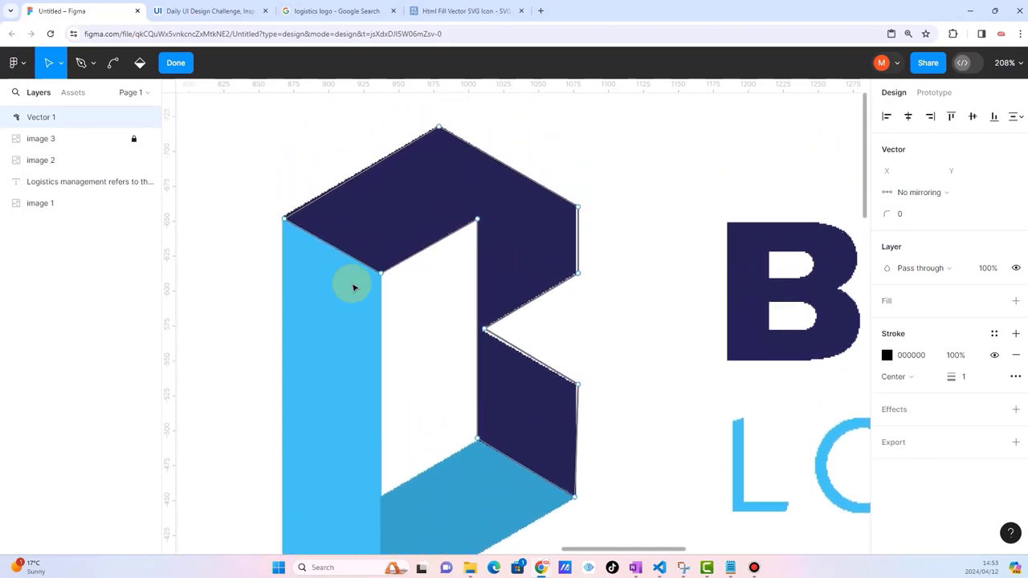
click(219, 228)
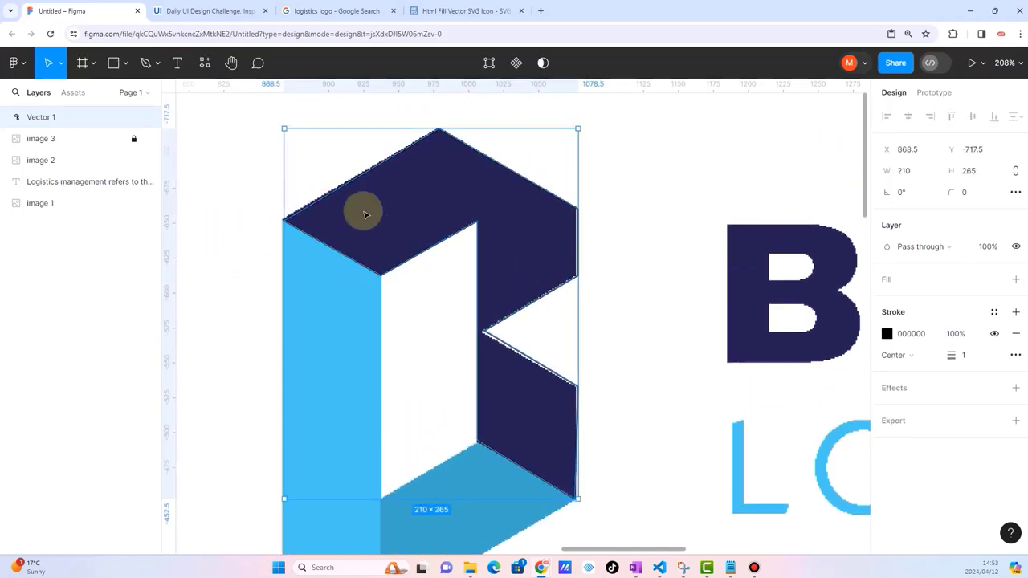
click(260, 266)
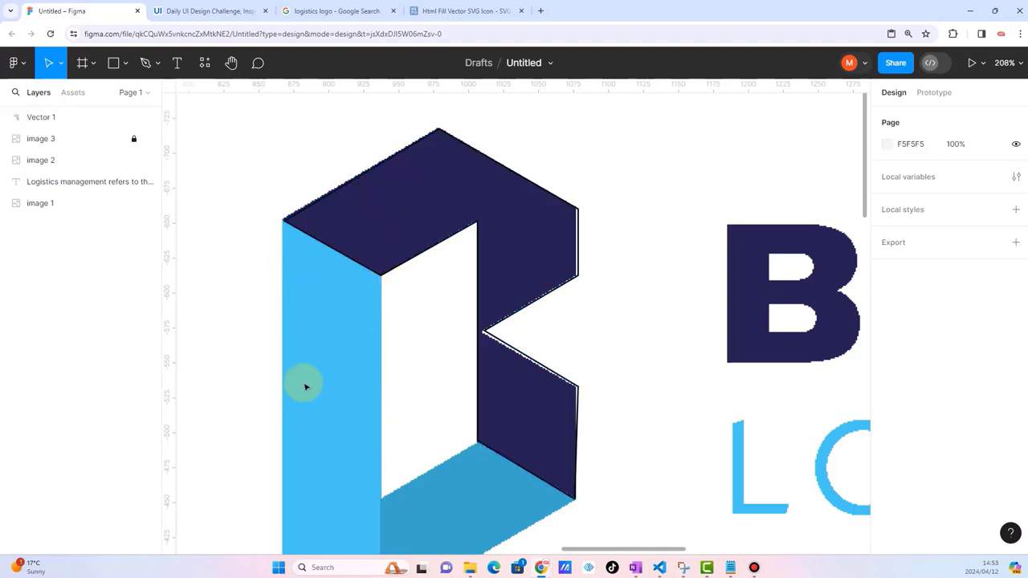
scroll(306, 387, down, 3)
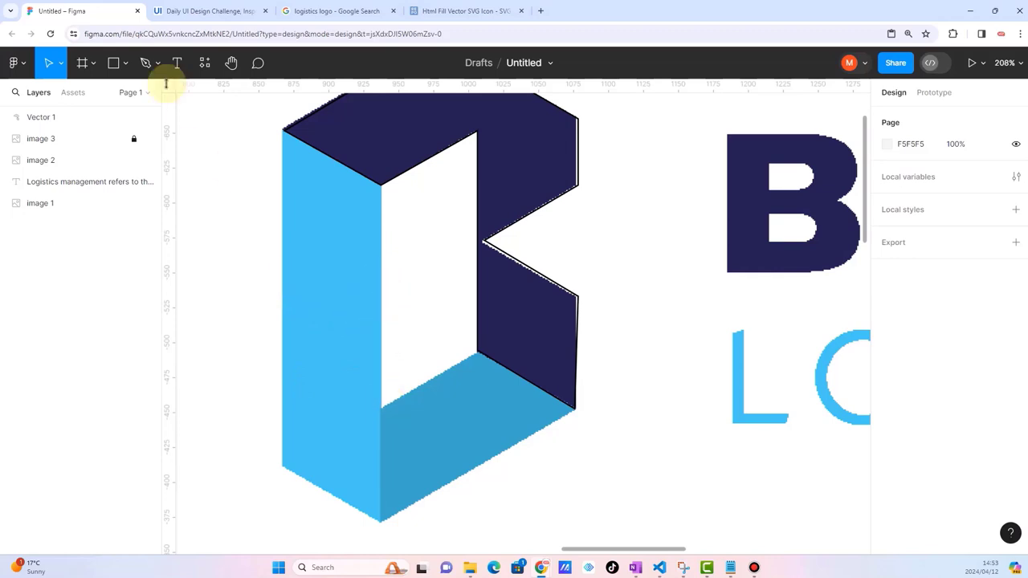
- Draw a grey rectangle over the logo's light-blue left face
click(117, 71)
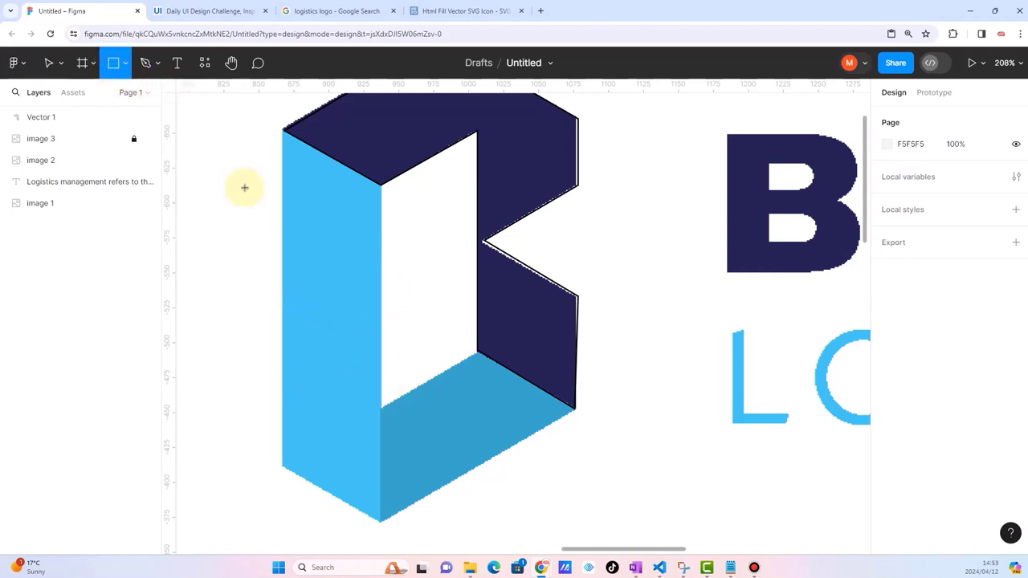
drag(282, 196, 382, 379)
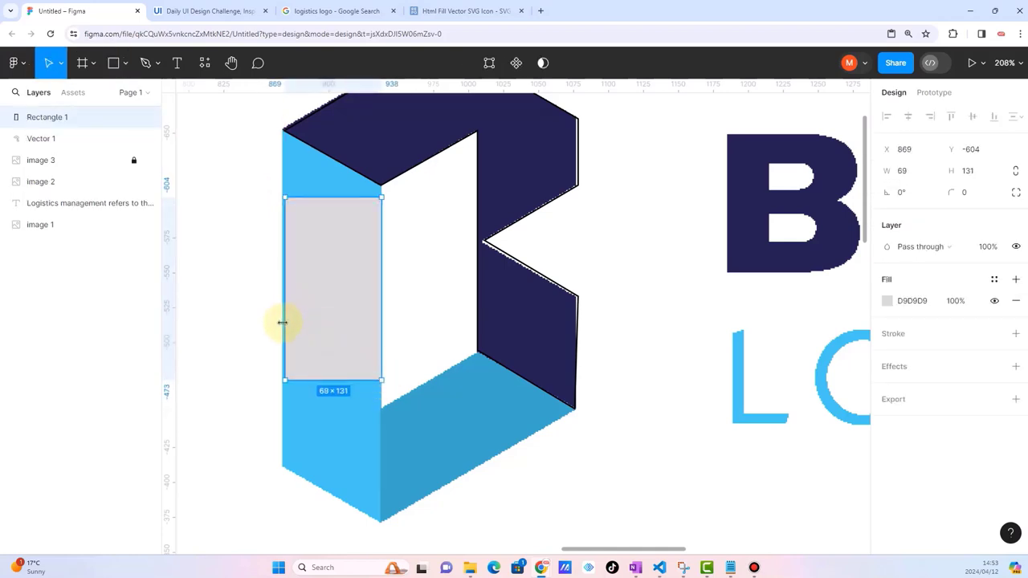
drag(282, 322, 280, 329)
- Drag Rectangle 1's corner points onto the left face's corners, then exit point editing
double_click(282, 326)
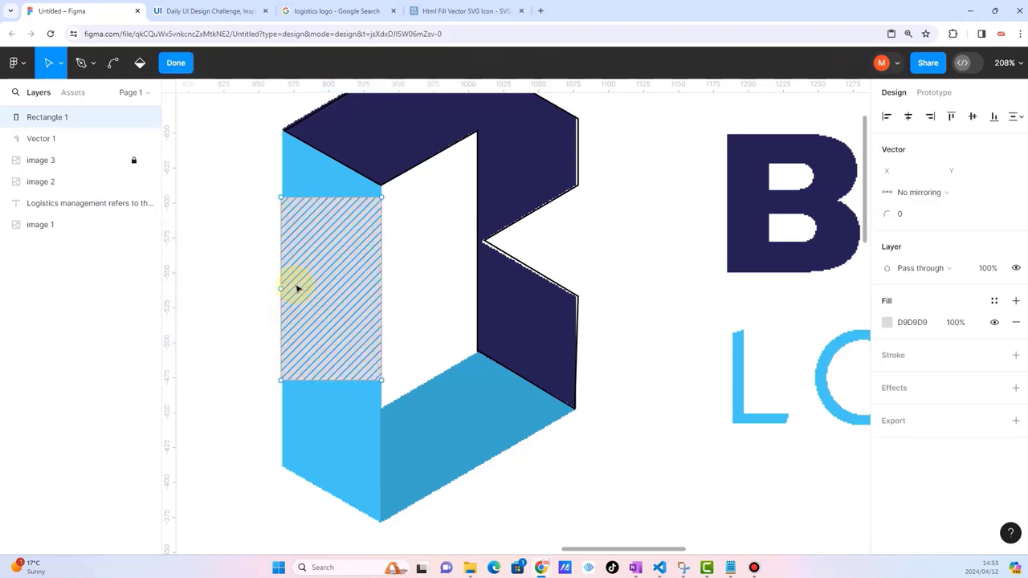
drag(281, 200, 275, 137)
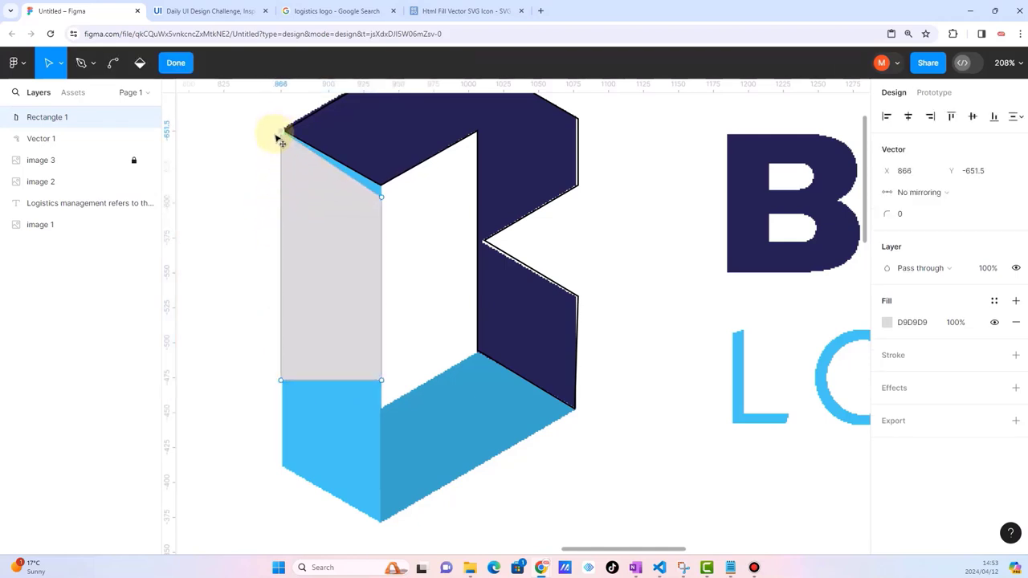
drag(383, 201, 383, 195)
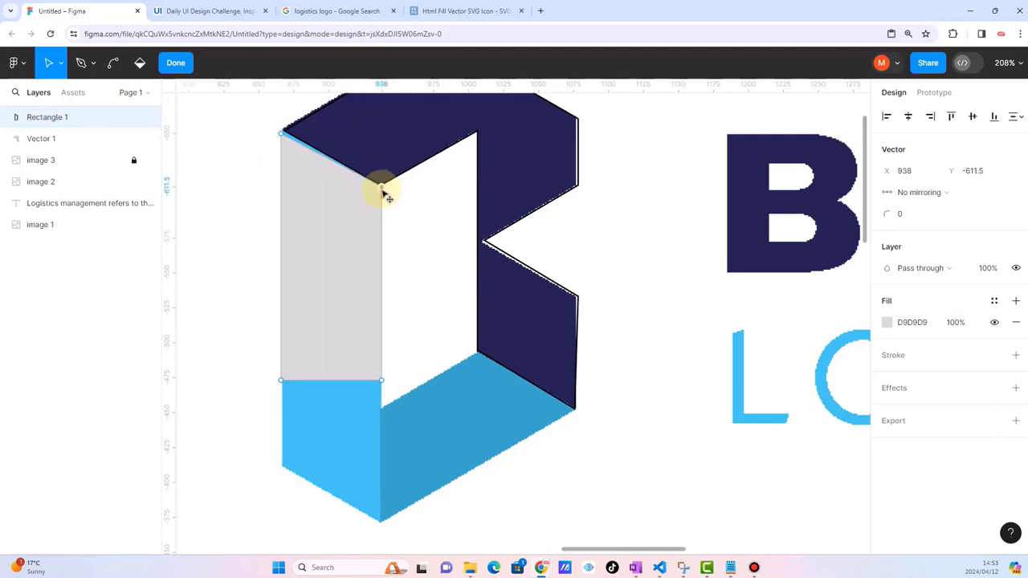
click(284, 137)
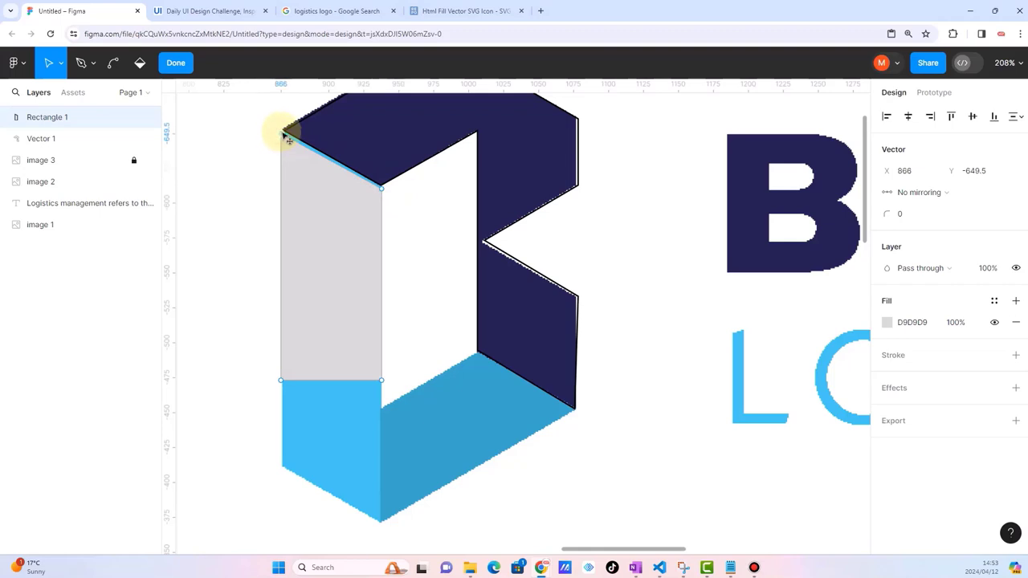
drag(290, 137, 290, 138)
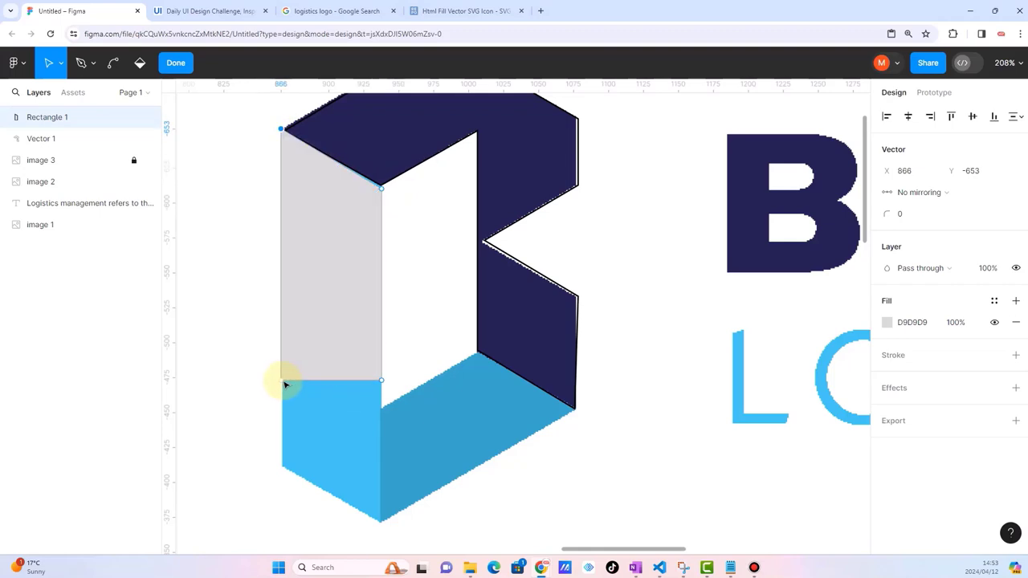
drag(281, 380, 291, 466)
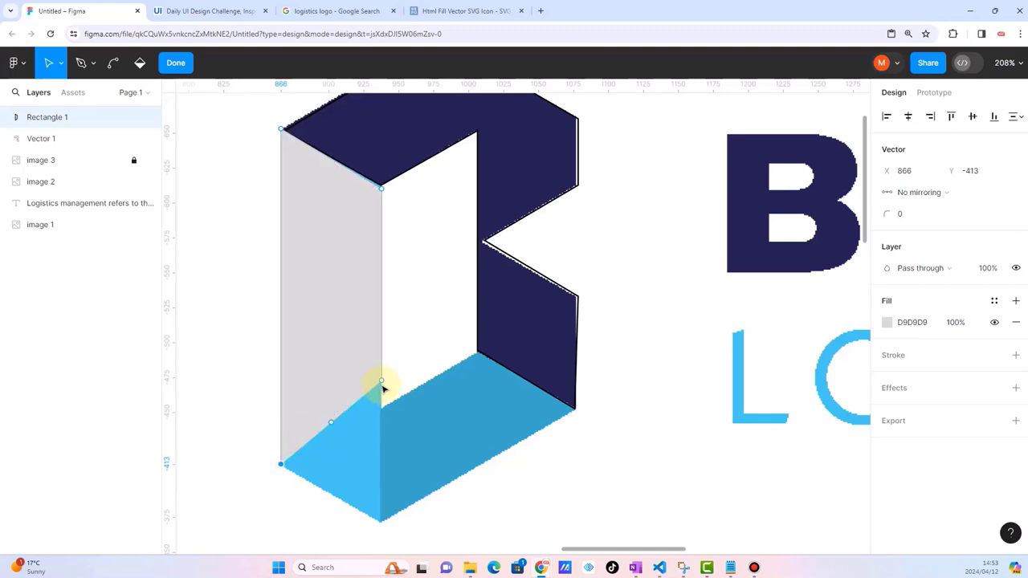
drag(383, 386, 394, 530)
click(129, 92)
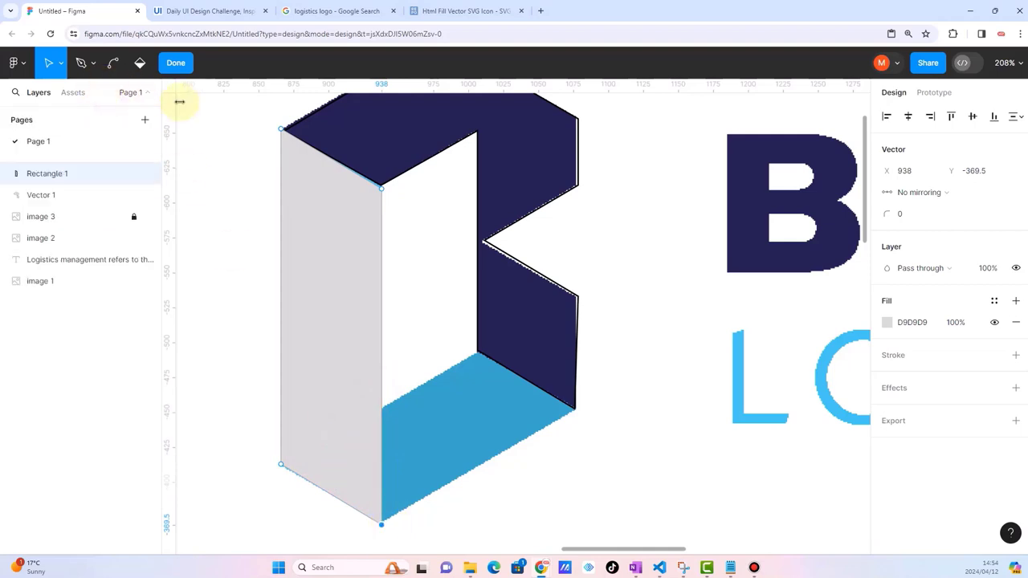
key(Escape)
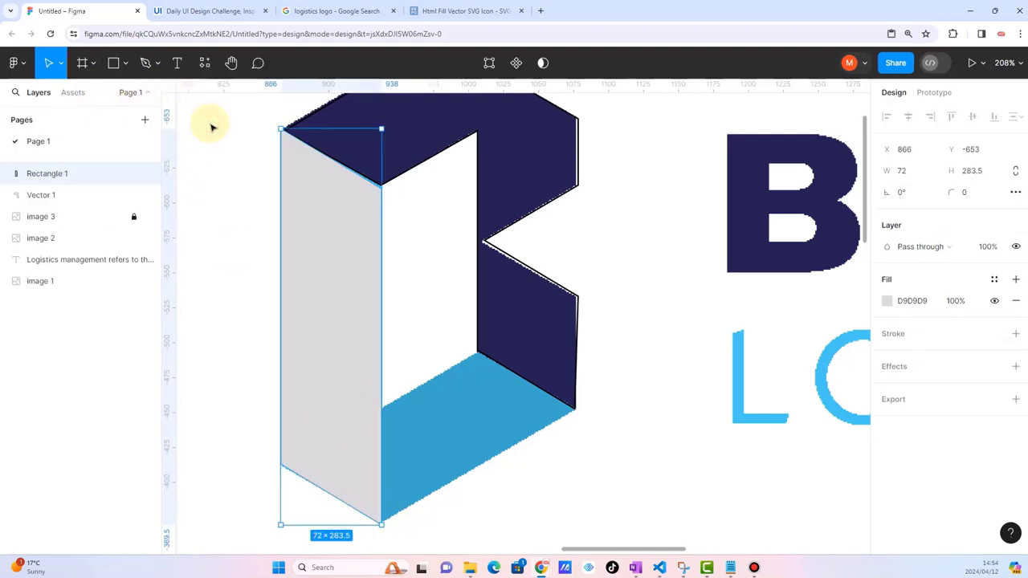
click(212, 126)
click(113, 63)
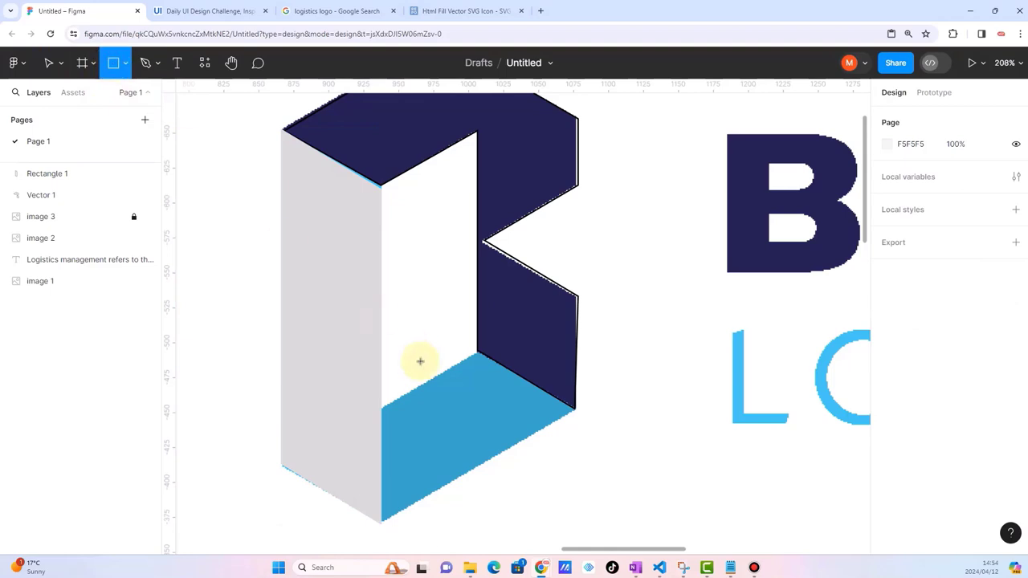
- Draw Rectangle 2, rotate it 34.38° onto the bottom face, and drag its corners to fit
drag(369, 395, 570, 480)
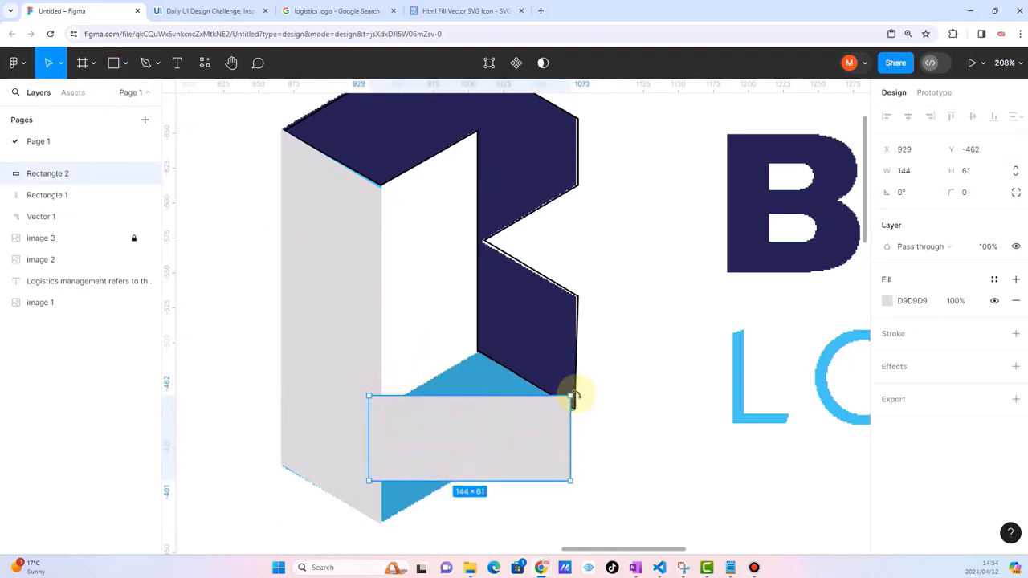
drag(575, 394, 528, 351)
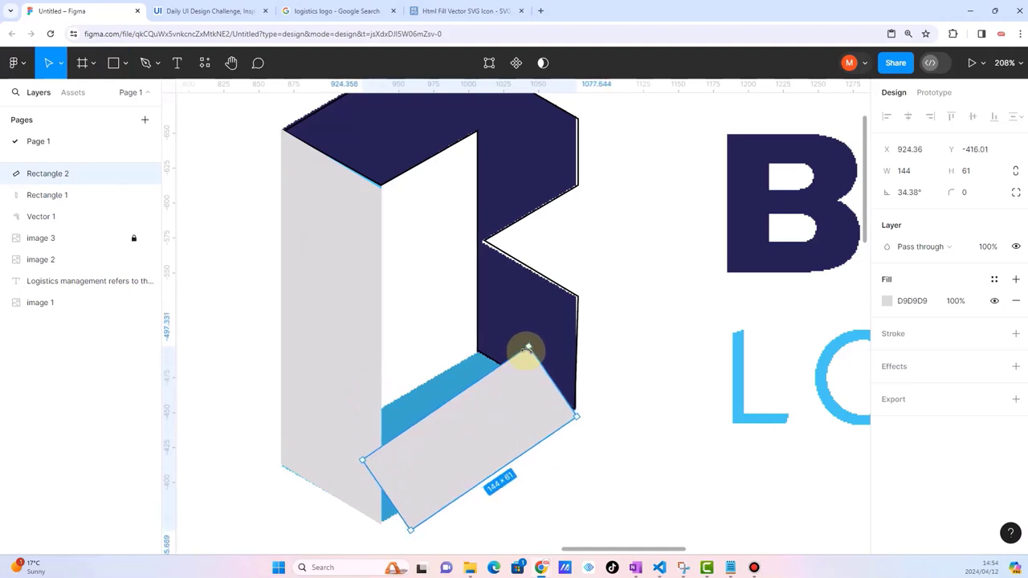
drag(504, 430, 477, 420)
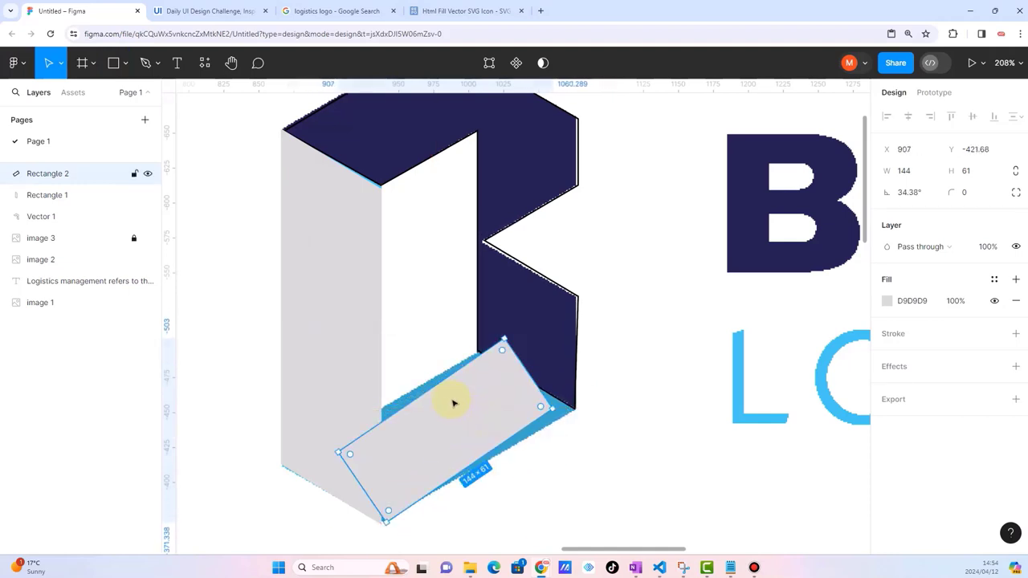
drag(440, 385, 429, 371)
double_click(516, 412)
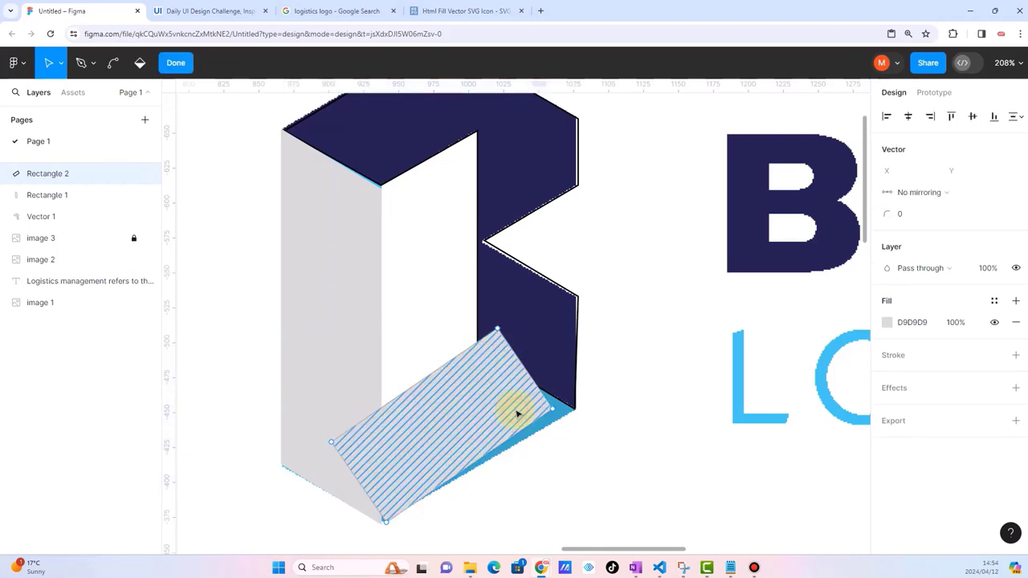
drag(554, 411, 576, 408)
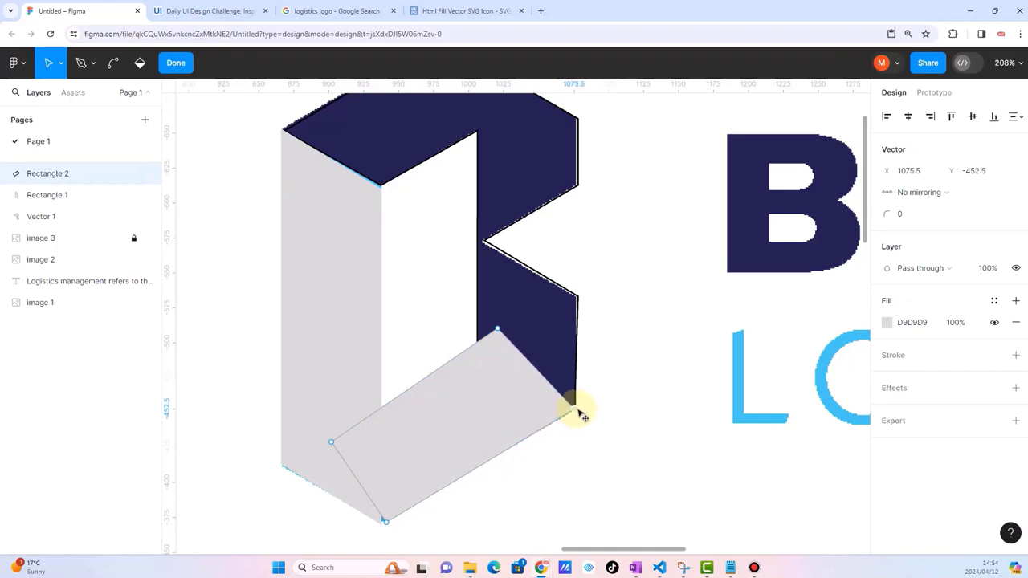
drag(497, 331, 478, 350)
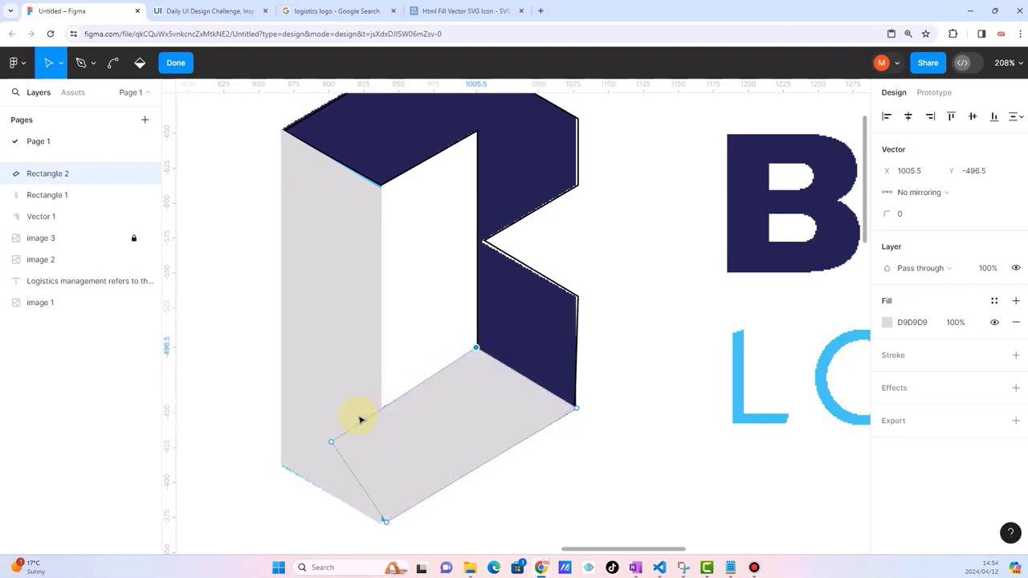
- Select the three traced shapes and move them off the logo to the top-left
scroll(359, 378, down, 5)
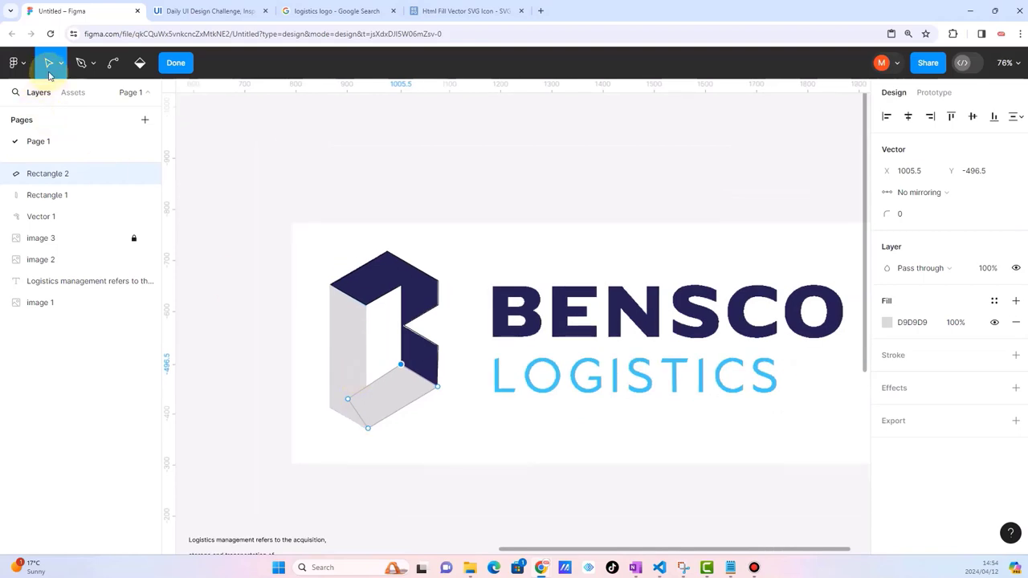
click(342, 191)
click(343, 191)
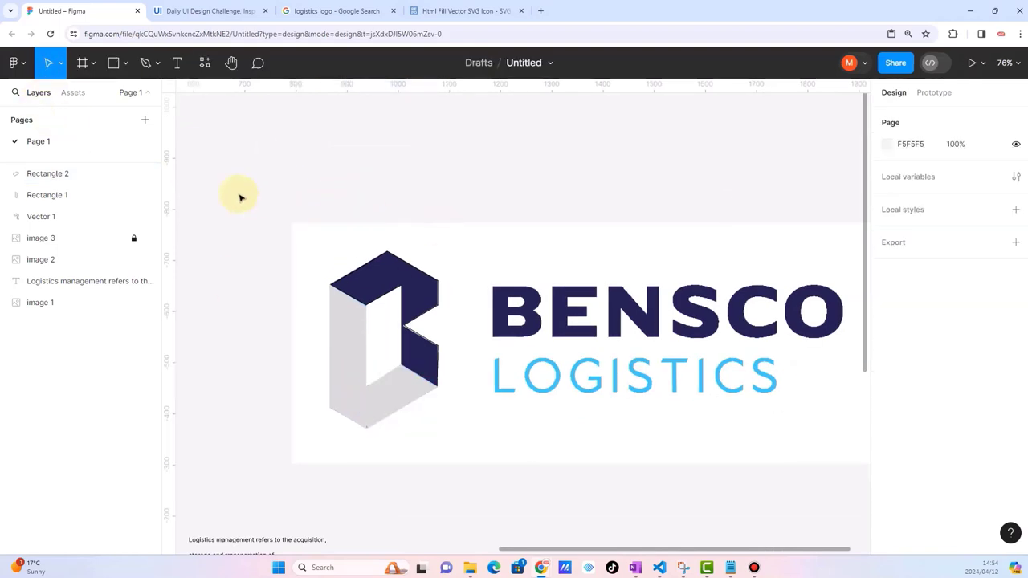
drag(307, 176, 455, 431)
drag(338, 321, 313, 218)
click(461, 228)
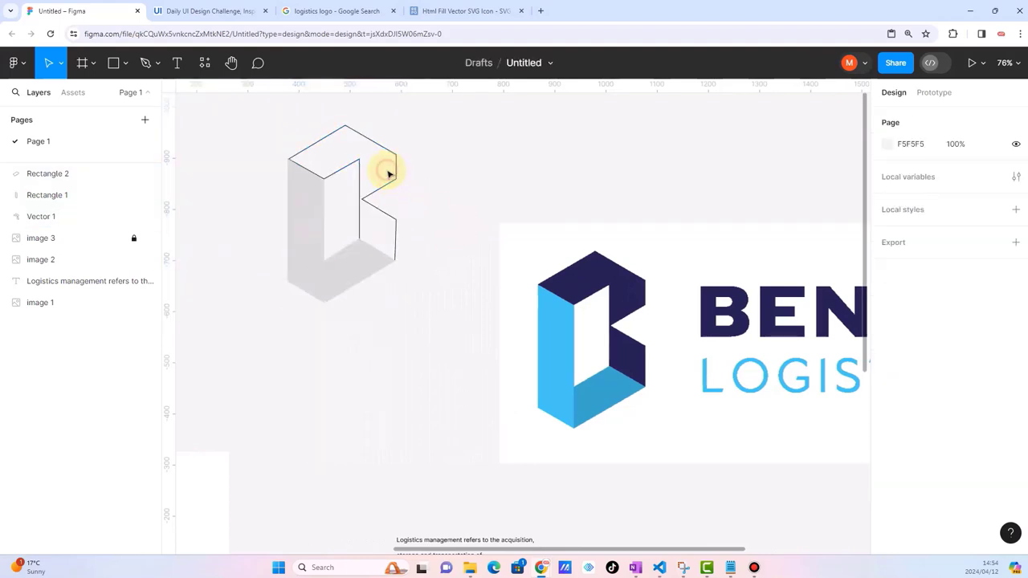
- Replace Vector 1's black stroke with a D9D9D9 grey fill
click(359, 165)
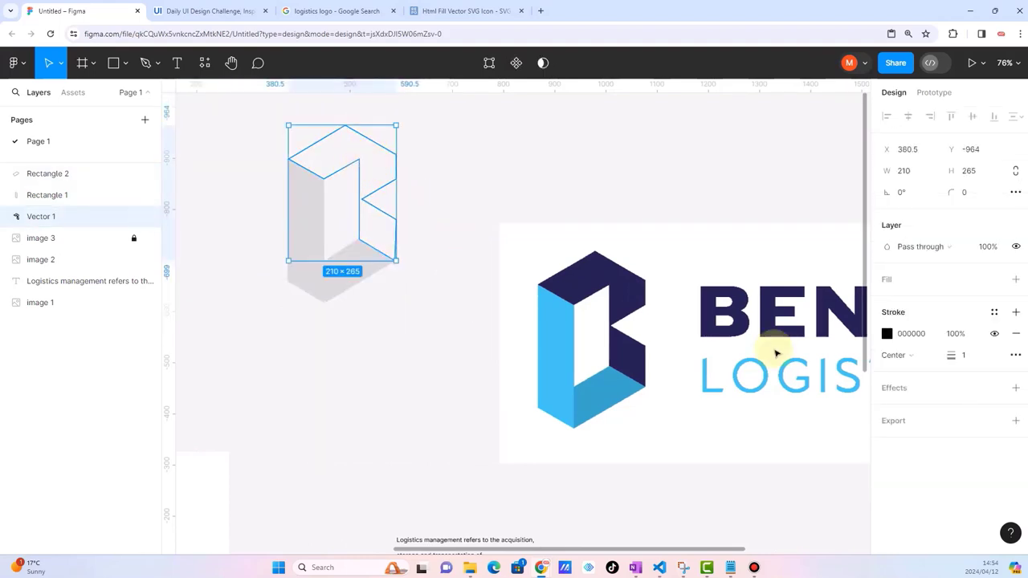
click(1015, 338)
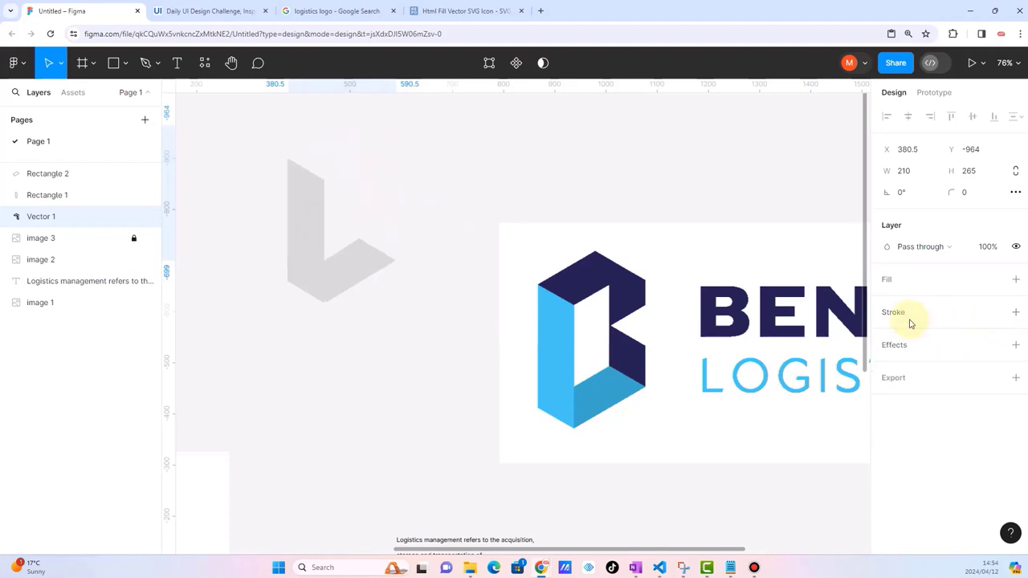
click(1014, 279)
- Eyedrop the logo's dark navy into Vector 1's fill
click(888, 301)
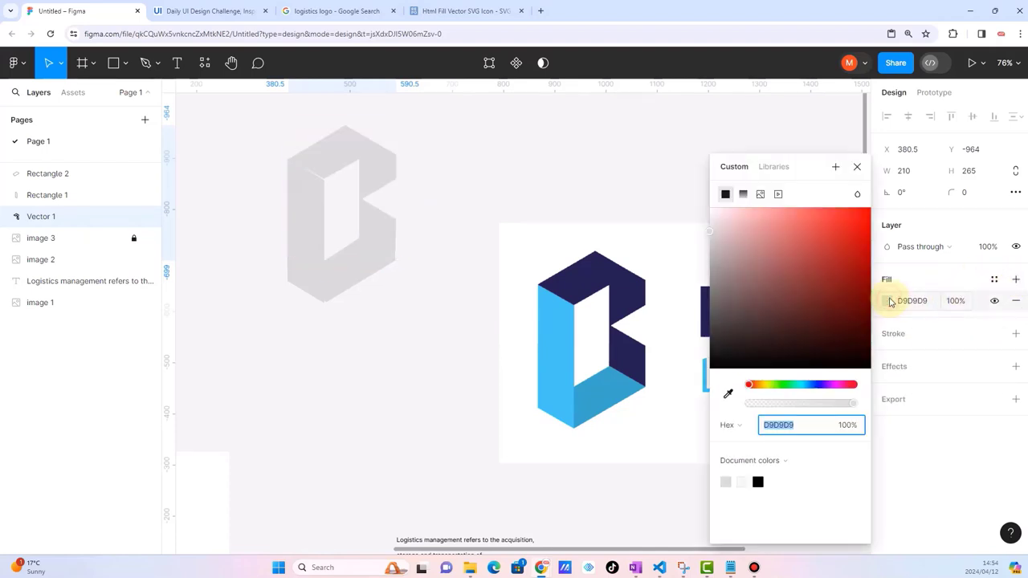
click(728, 392)
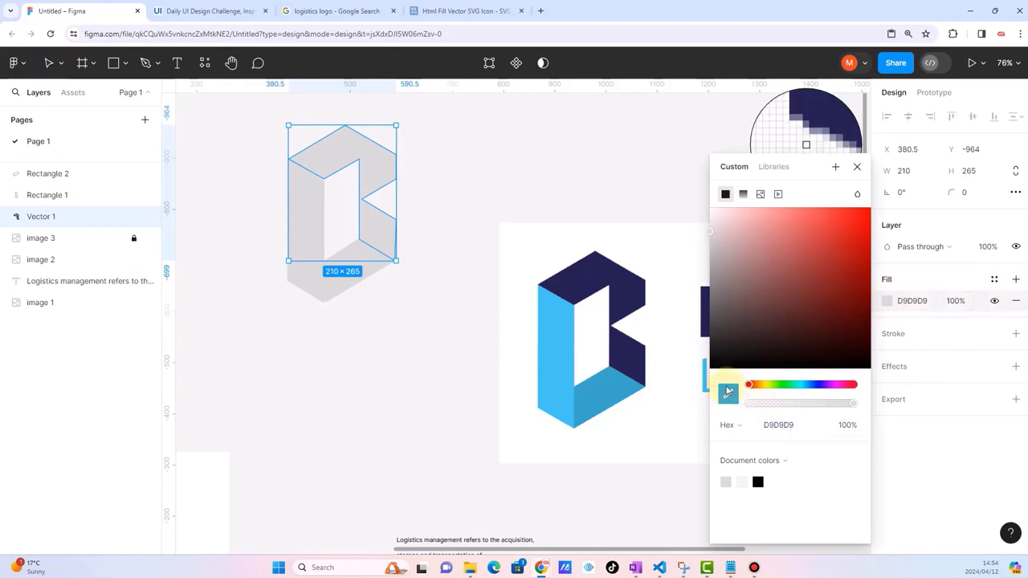
click(579, 277)
click(476, 202)
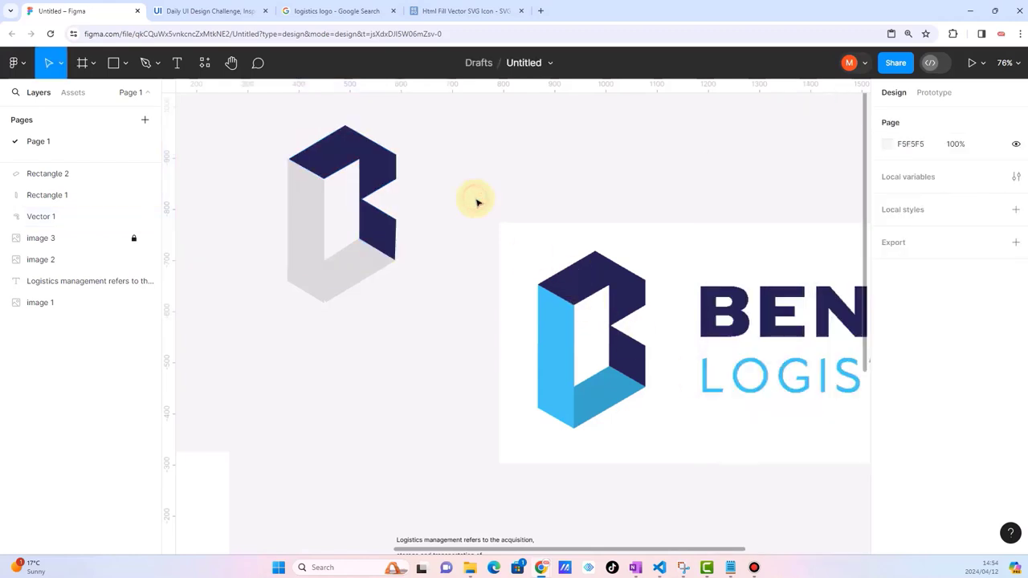
- Fill the left-face rectangle with the logo's light blue using the eyedropper
click(312, 222)
click(887, 300)
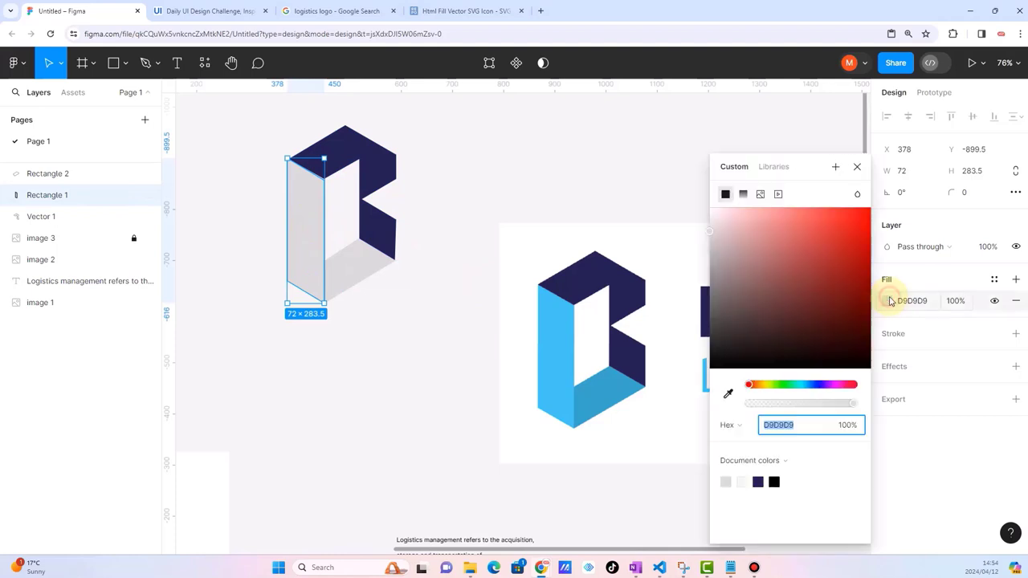
click(729, 393)
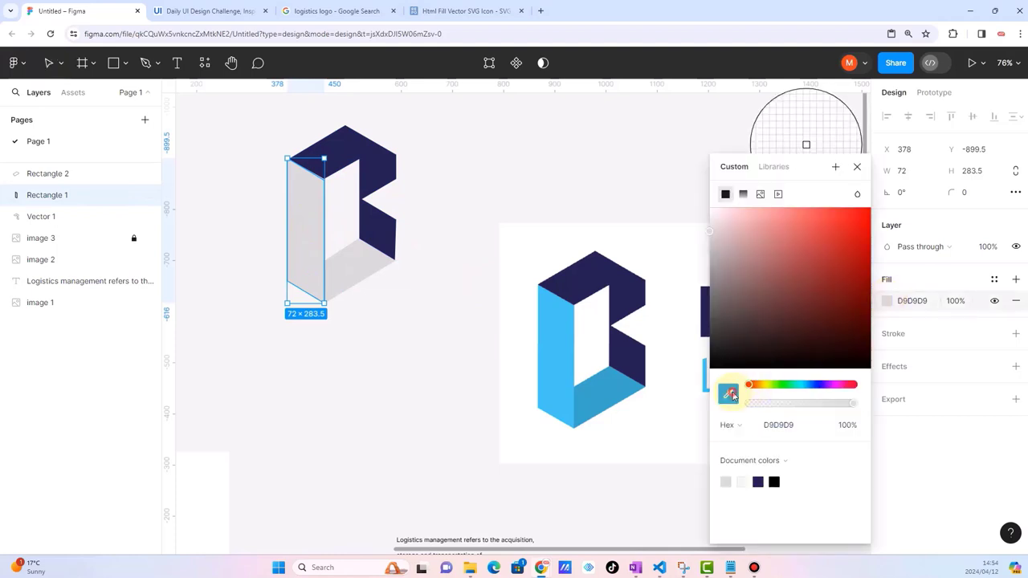
click(565, 348)
click(451, 315)
- Fill the bottom-face shape with the logo's 3AA8CA blue using the eyedropper
click(361, 268)
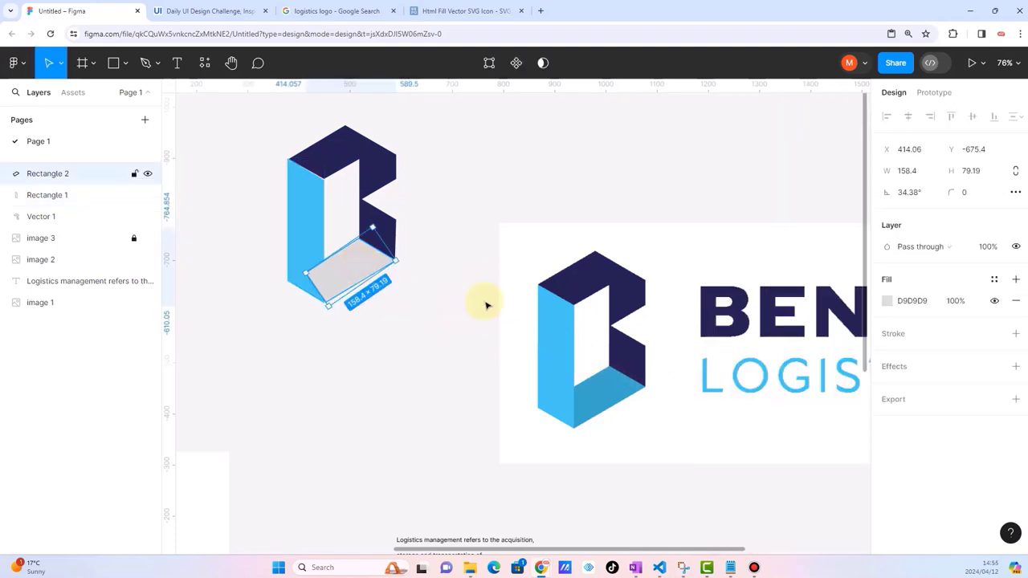
click(887, 300)
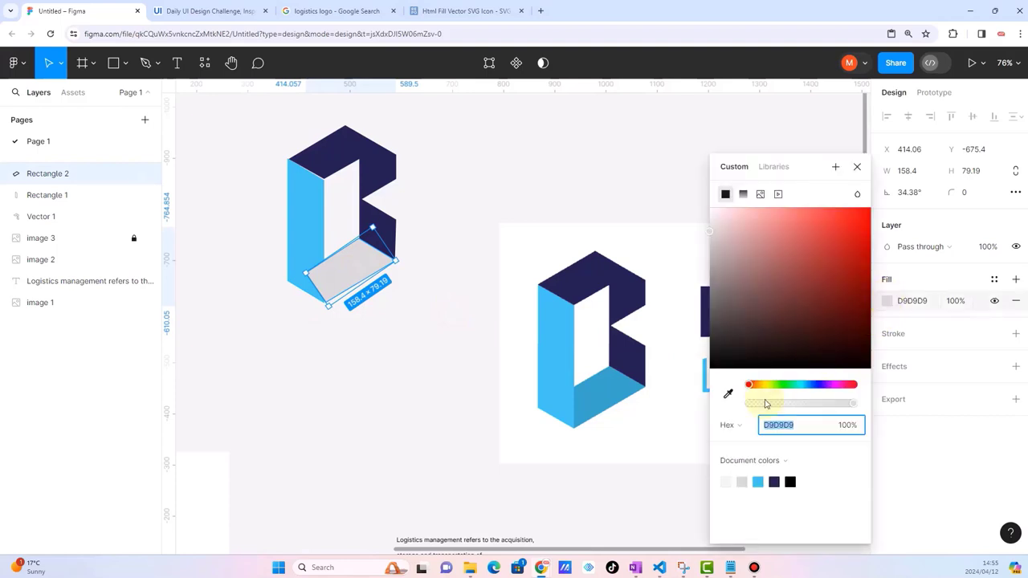
click(727, 392)
click(615, 385)
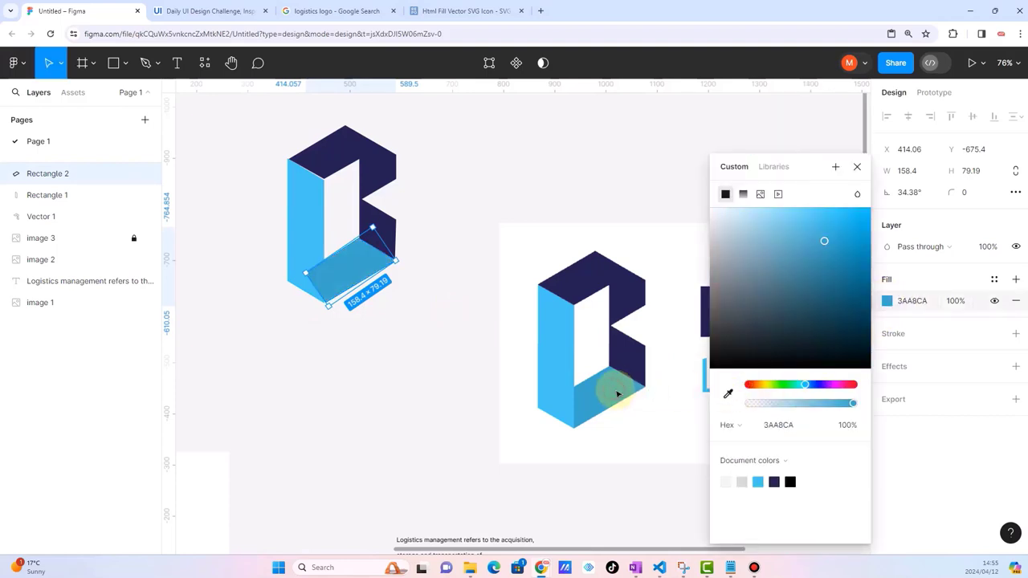
click(472, 366)
- Send the blue bottom face behind all other layers
click(356, 275)
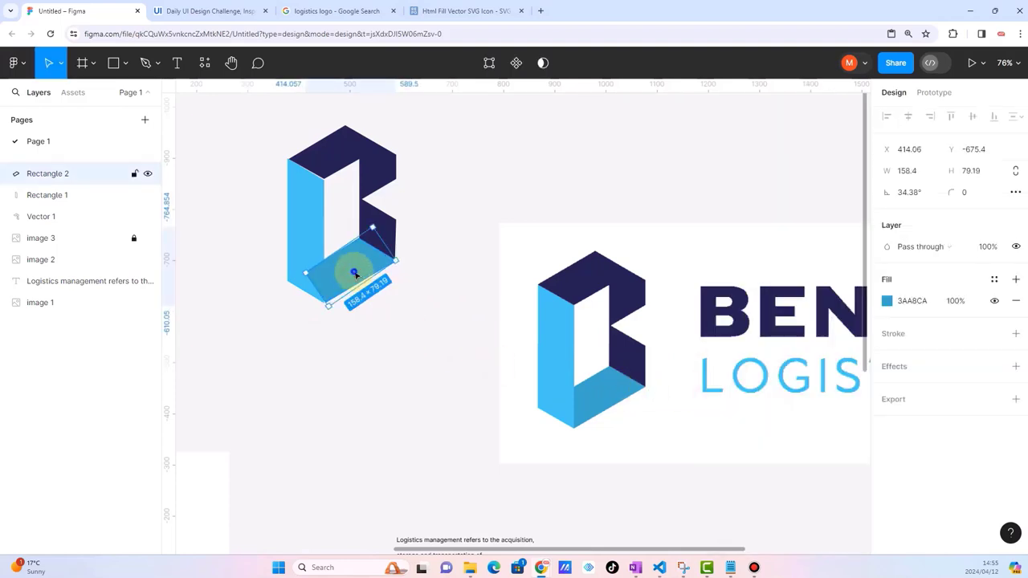
right_click(354, 274)
click(386, 280)
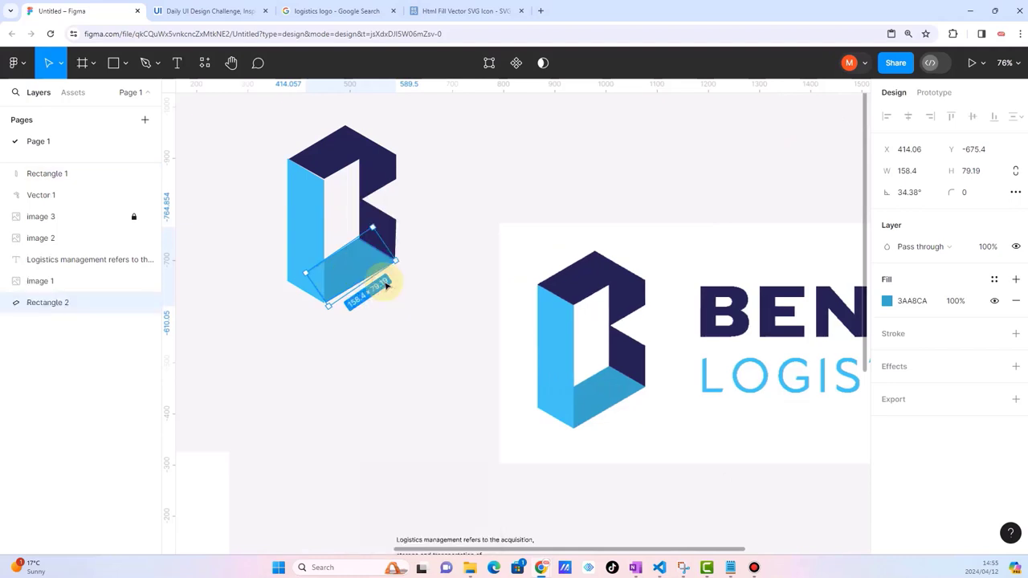
click(377, 317)
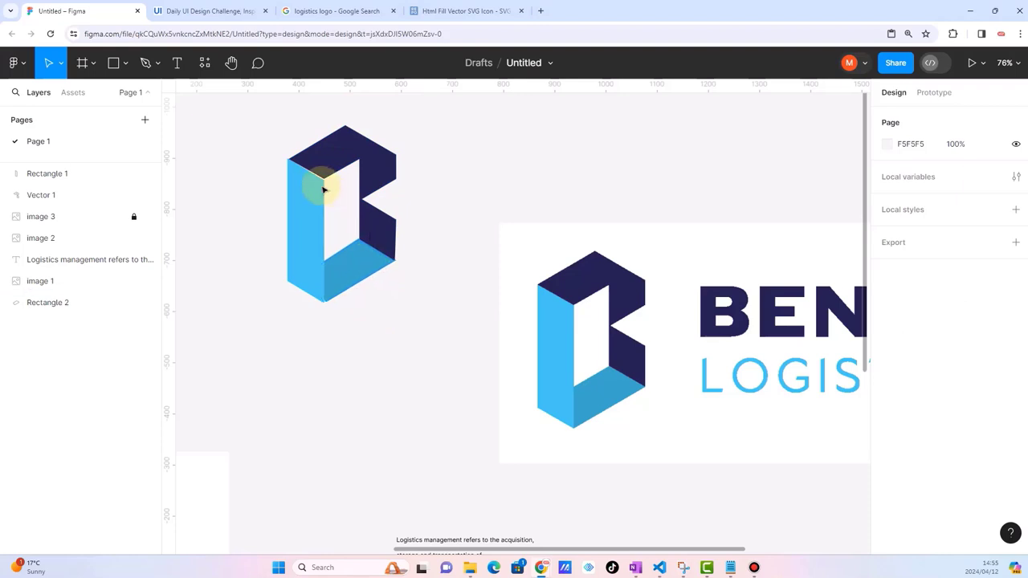
- Zoom into the logo's top-left and fit the light-blue bar's top corner against the navy edge
scroll(320, 184, up, 5)
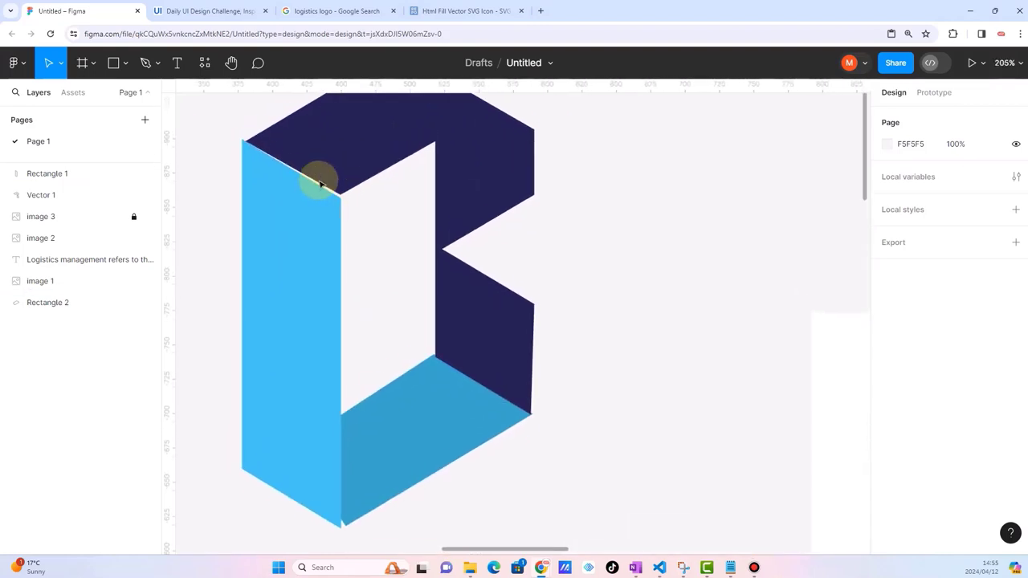
scroll(277, 167, up, 5)
scroll(254, 201, up, 3)
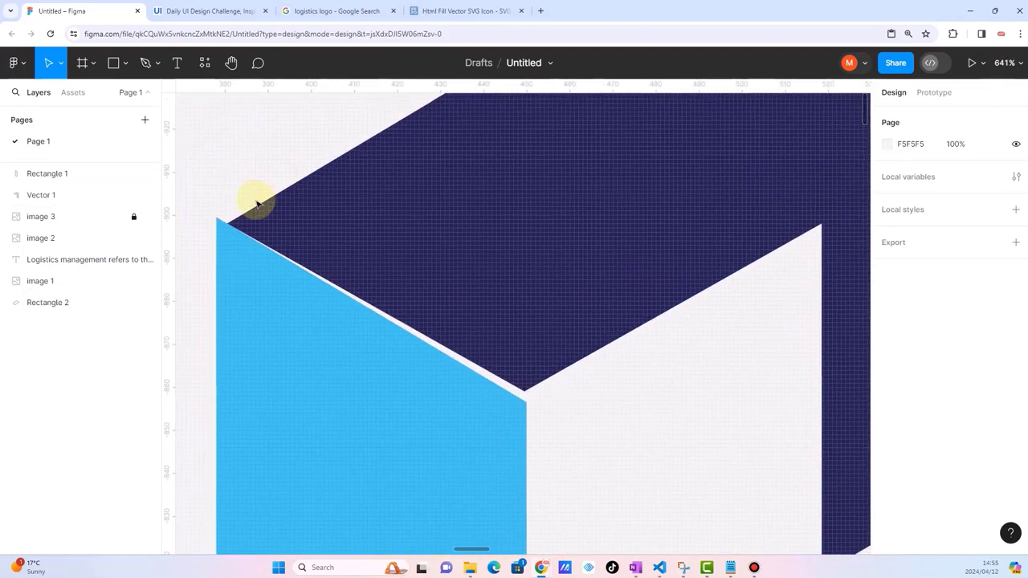
scroll(257, 202, up, 3)
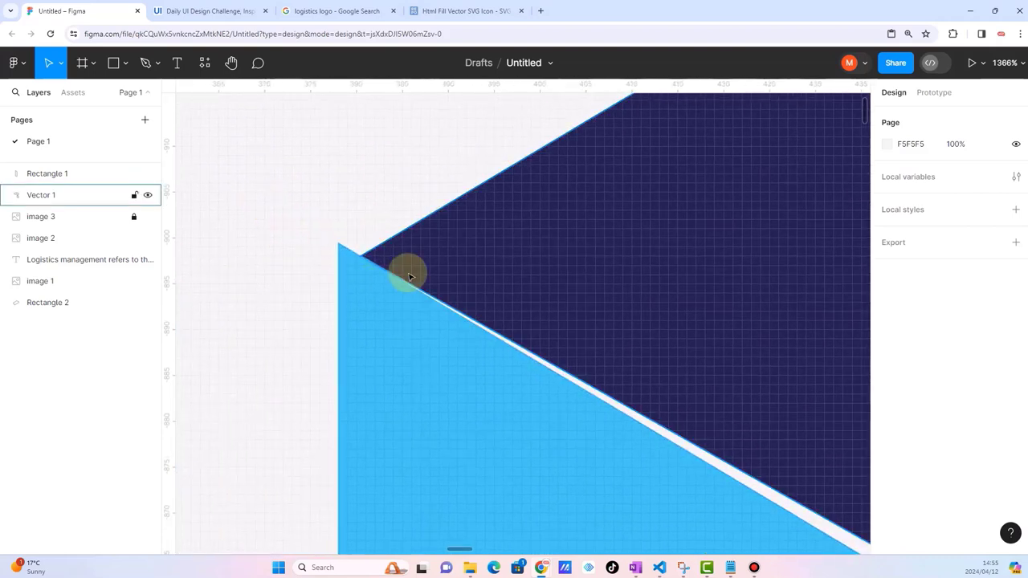
scroll(409, 273, up, 3)
scroll(409, 275, up, 1)
double_click(352, 253)
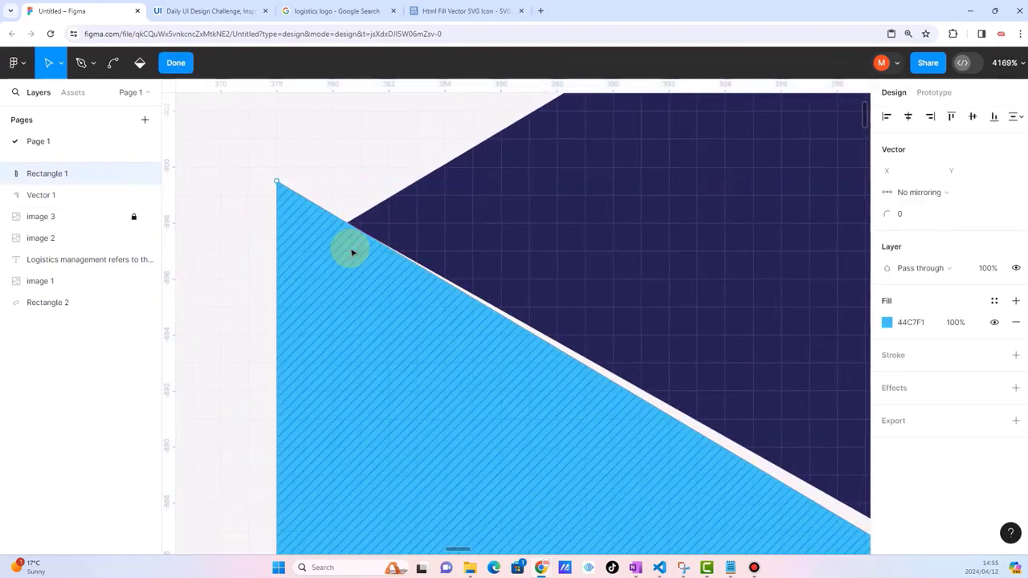
drag(276, 180, 353, 231)
- Move the bar's inner corner up to the navy point and finish editing its vertices
scroll(353, 230, down, 6)
scroll(354, 231, right, 10)
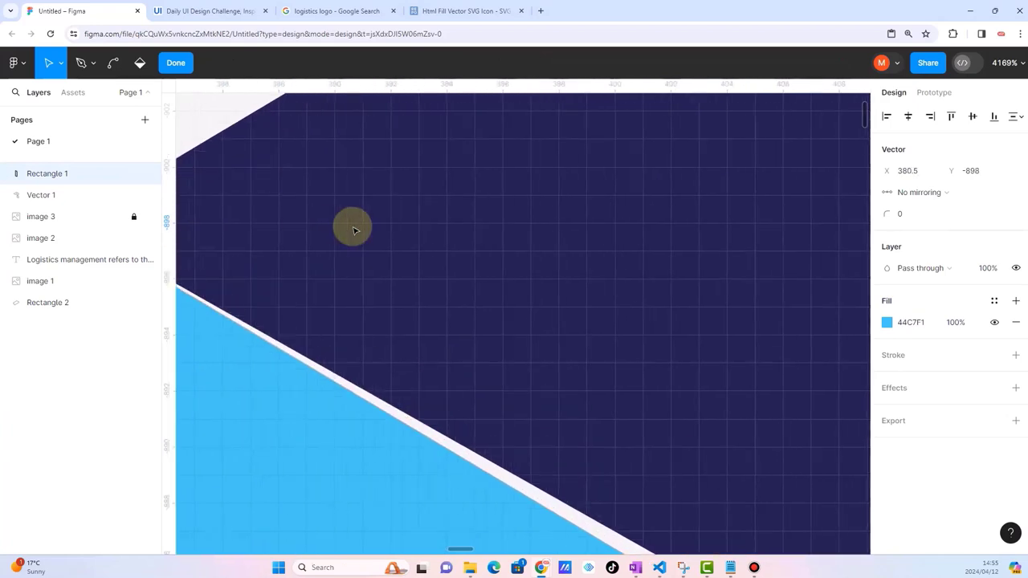
scroll(354, 230, down, 5)
scroll(354, 230, right, 8)
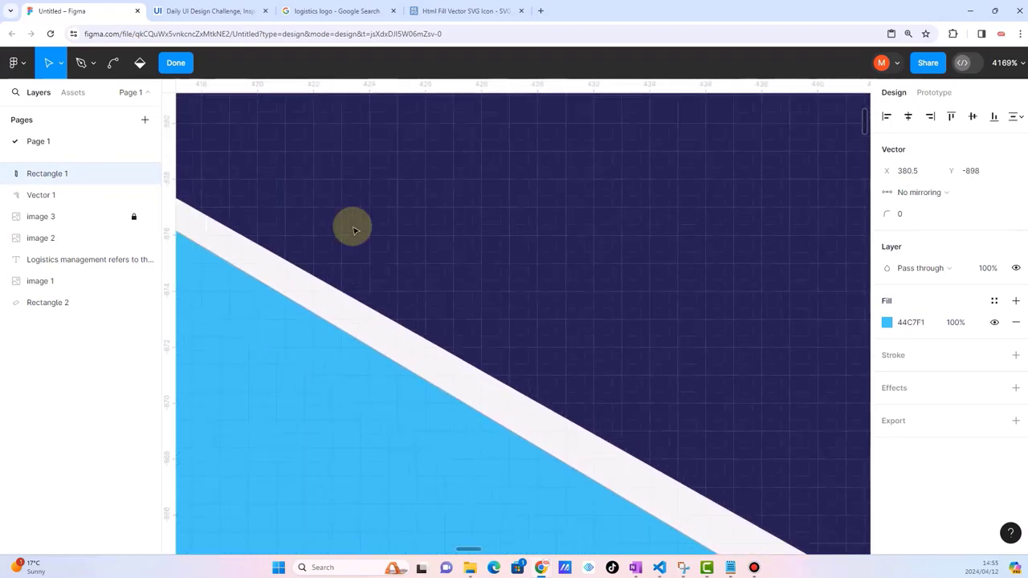
scroll(615, 389, right, 4)
scroll(614, 389, down, 2)
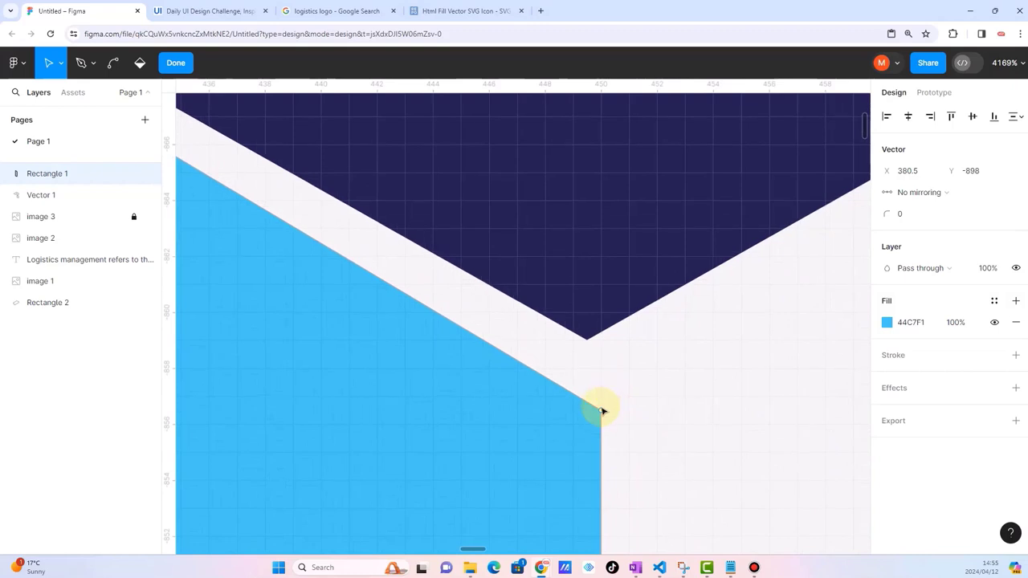
drag(601, 410, 587, 345)
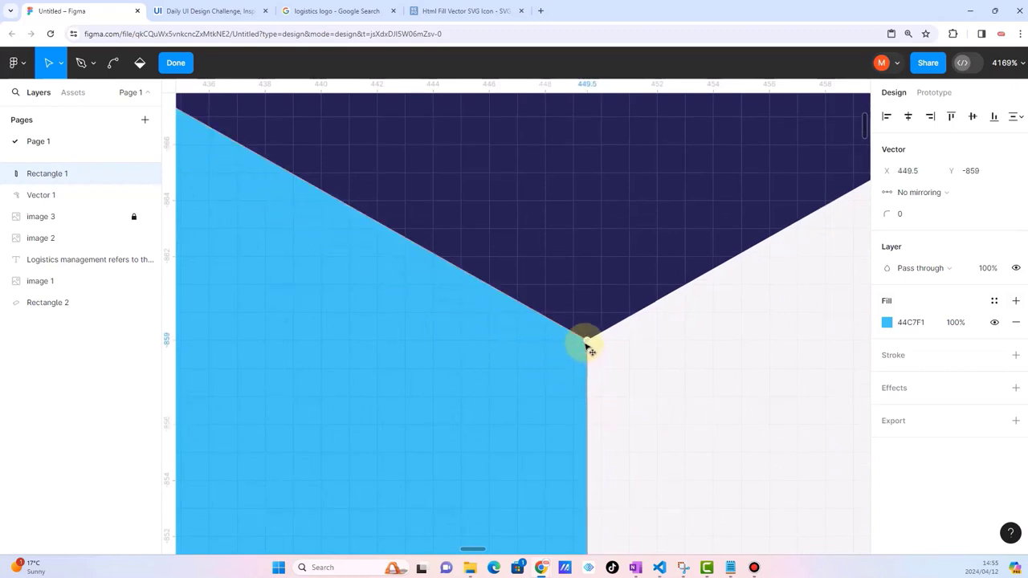
scroll(587, 347, down, 5)
scroll(587, 346, right, 2)
ctrl+scroll(587, 346, down, 15)
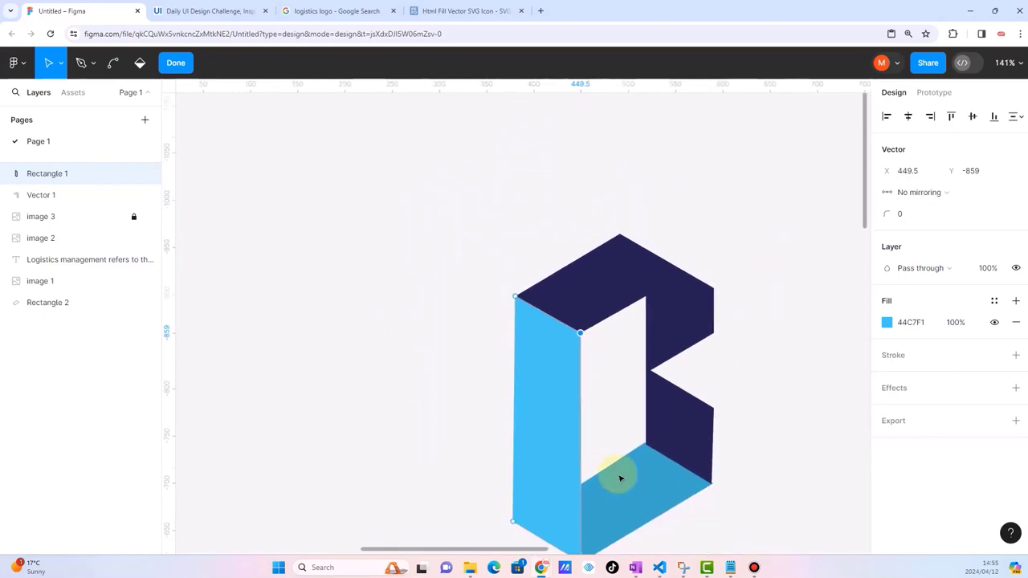
scroll(619, 477, down, 3)
ctrl+scroll(516, 448, up, 5)
ctrl+scroll(441, 432, up, 4)
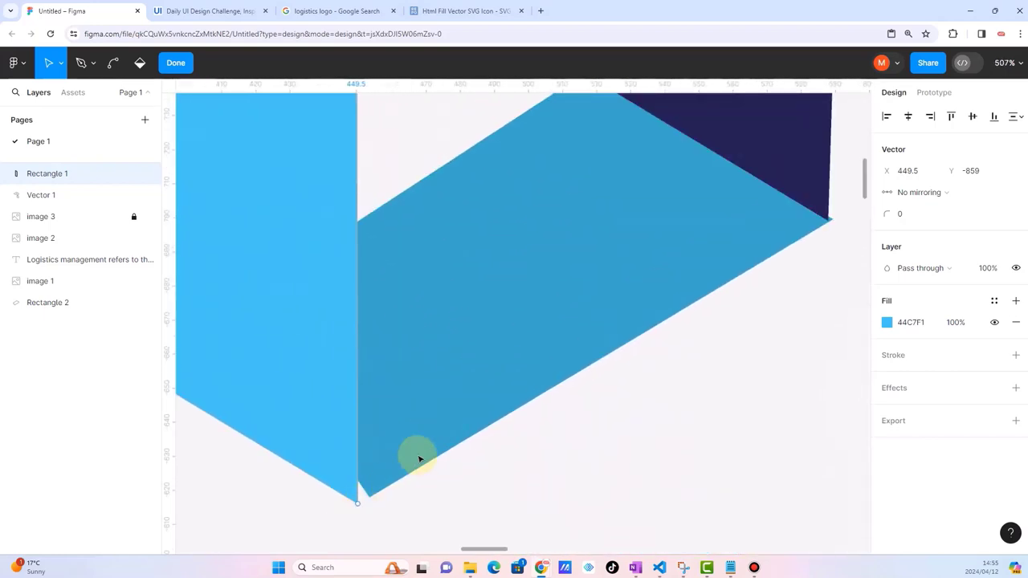
key(Escape)
- Edit the darker blue bottom face's points, selecting its lowest corner
double_click(392, 479)
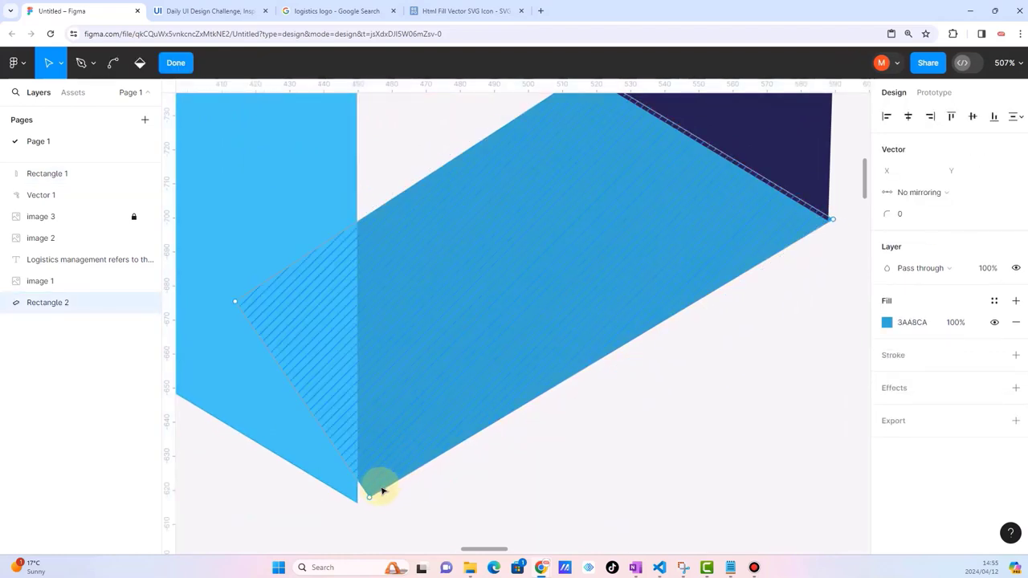
click(357, 497)
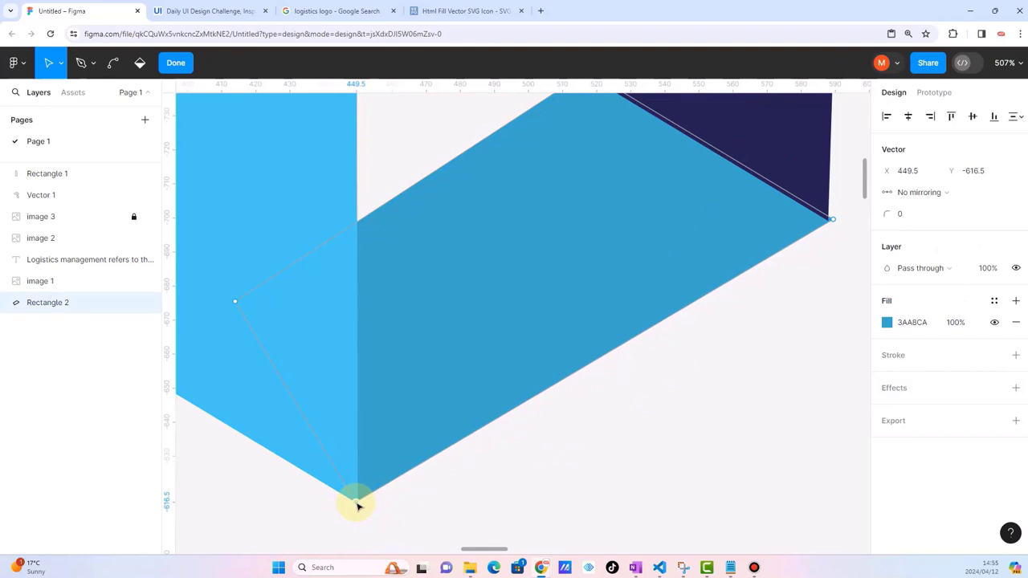
scroll(430, 452, down, 5)
- Snap the bottom face's left corner onto the left bar's bottom-left corner
key(Escape)
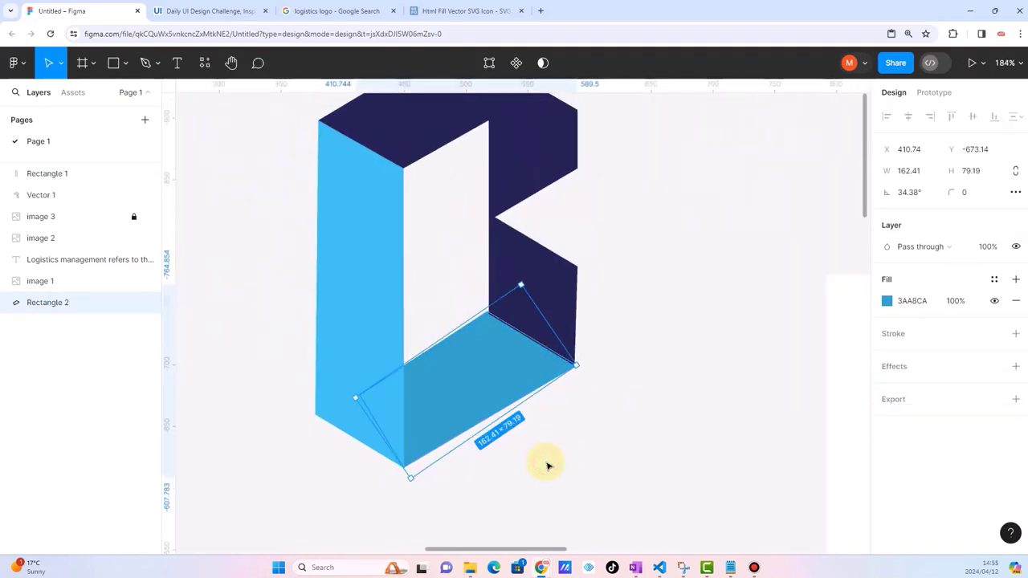
scroll(390, 425, up, 3)
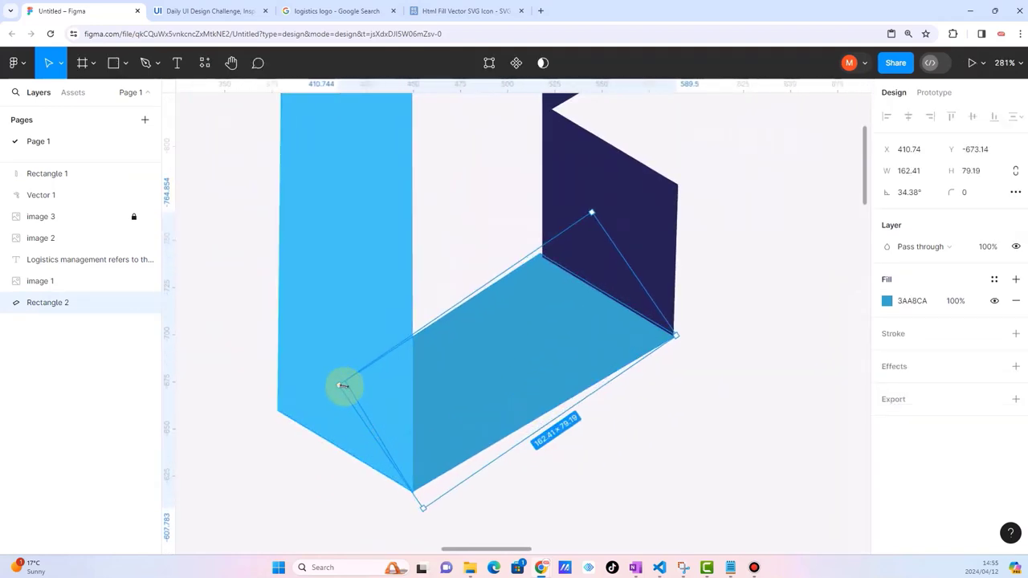
double_click(354, 387)
click(469, 356)
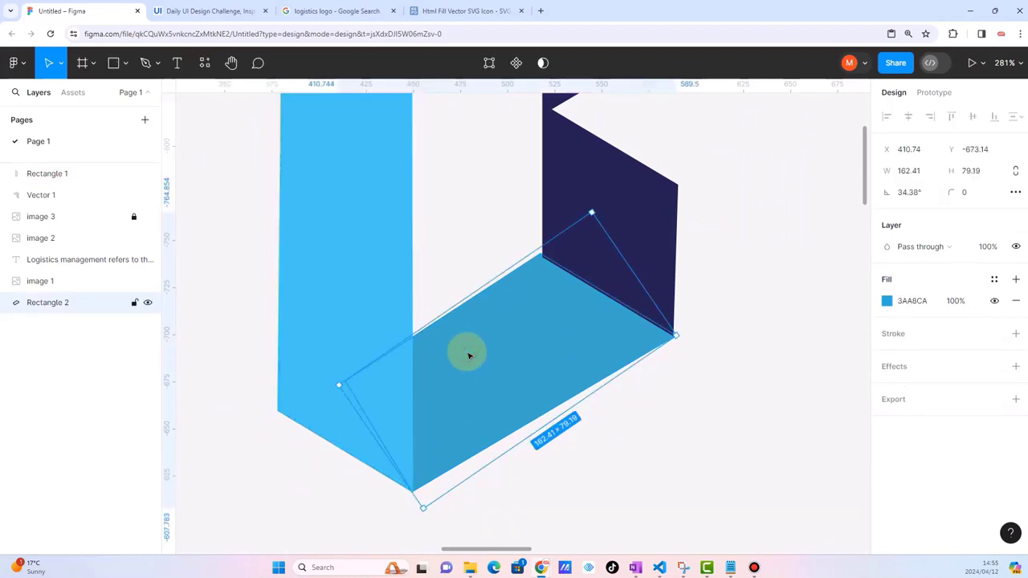
double_click(466, 375)
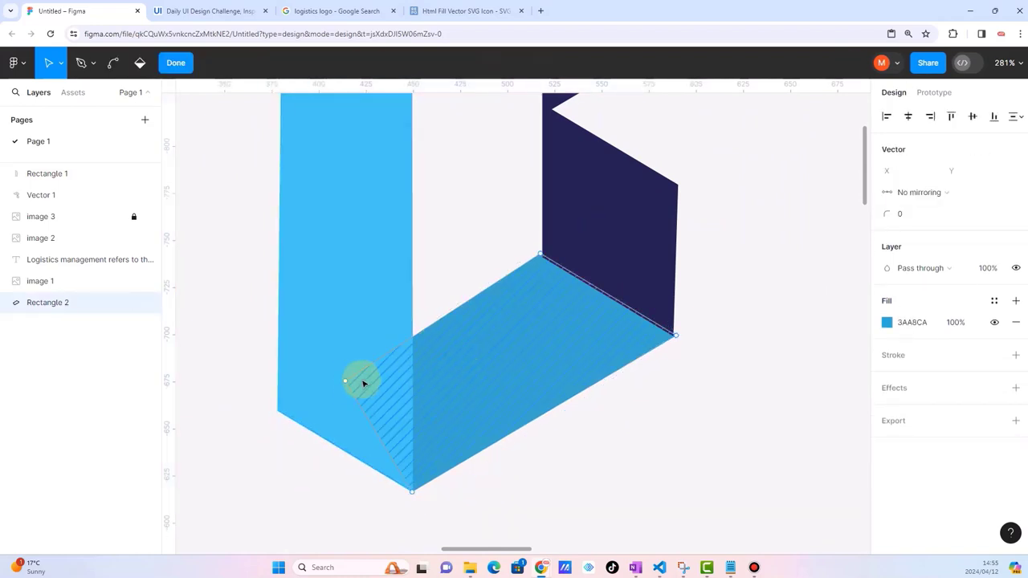
click(347, 383)
drag(346, 381, 280, 412)
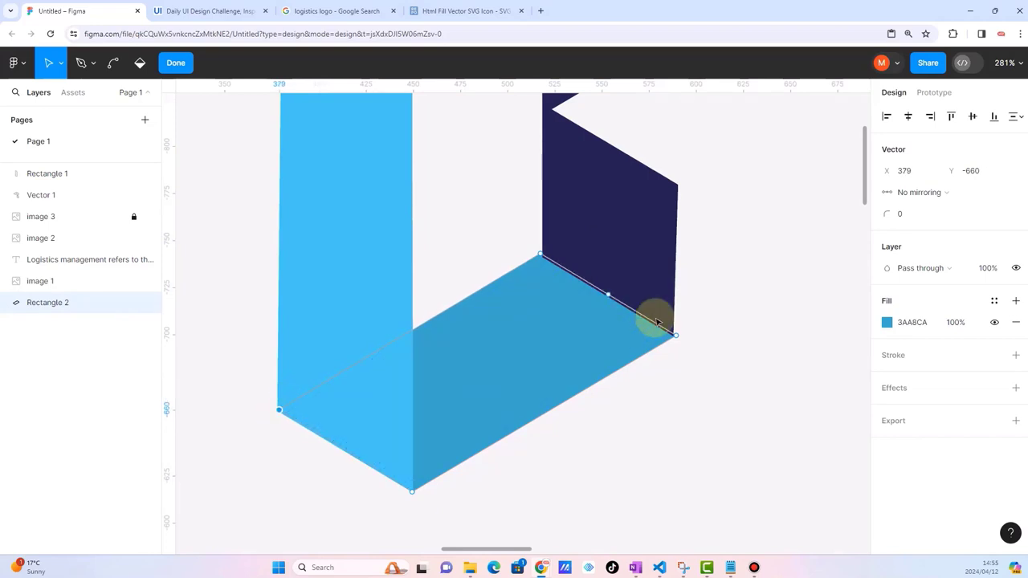
- Place the bottom face's top corner on the navy edge and its right corner on the navy corner
scroll(654, 320, up, 3)
scroll(448, 190, up, 3)
scroll(447, 191, up, 2)
scroll(448, 191, up, 2)
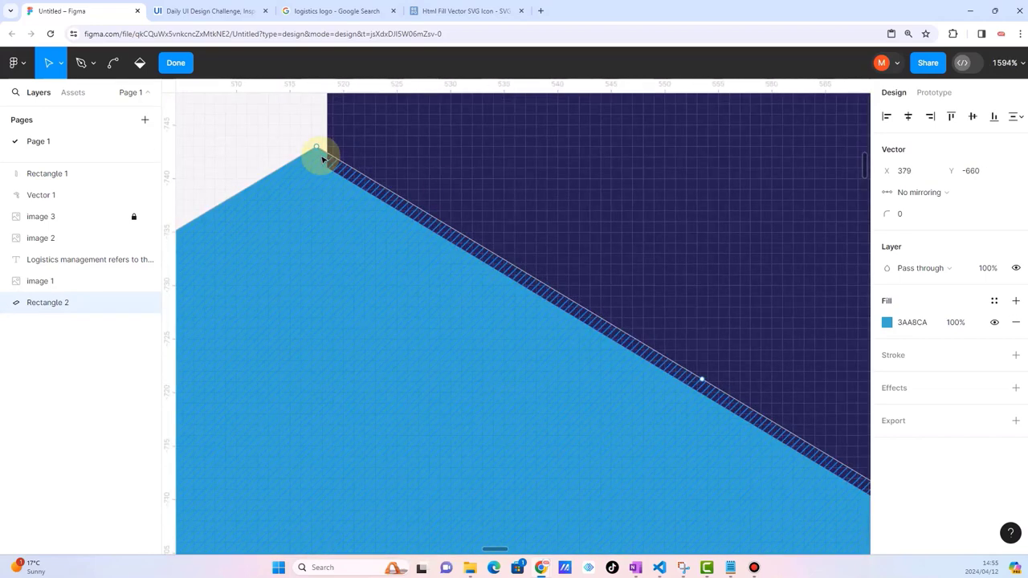
drag(315, 148, 330, 166)
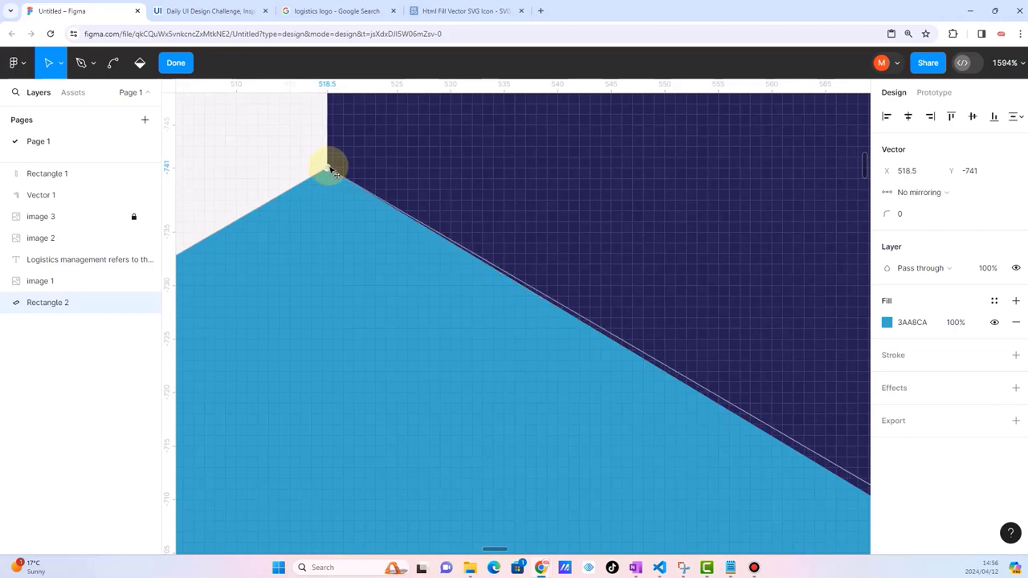
scroll(422, 326, right, 5)
scroll(422, 326, down, 3)
scroll(456, 371, down, 2)
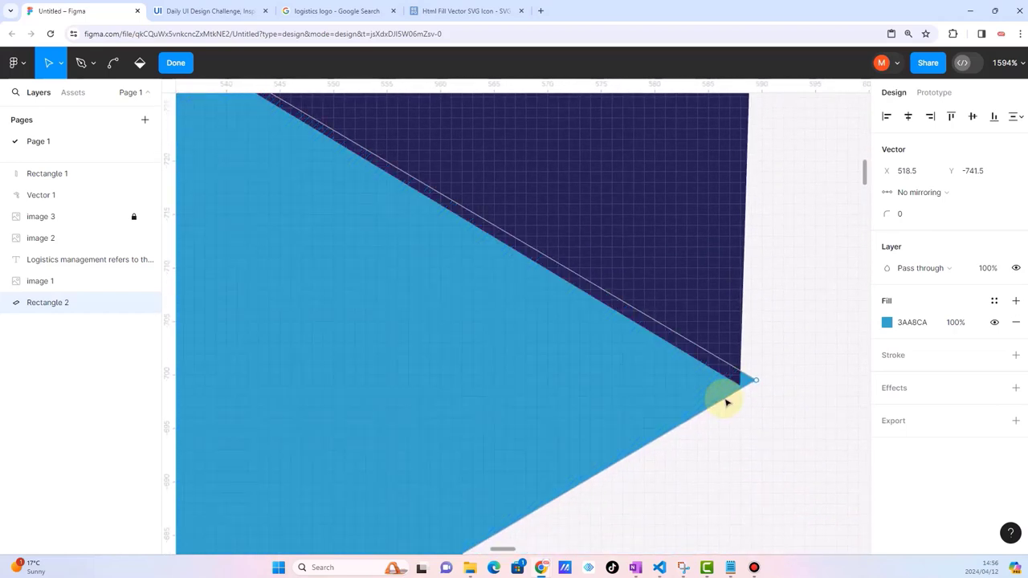
mouse_move(754, 381)
mouse_down()
mouse_move(739, 396)
mouse_move(744, 386)
mouse_up()
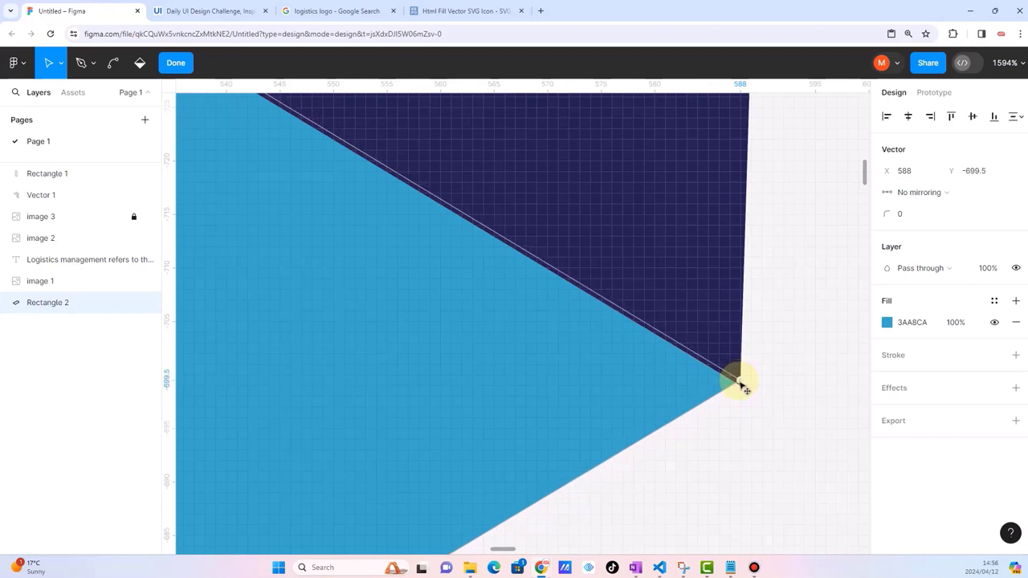
scroll(743, 387, down, 15)
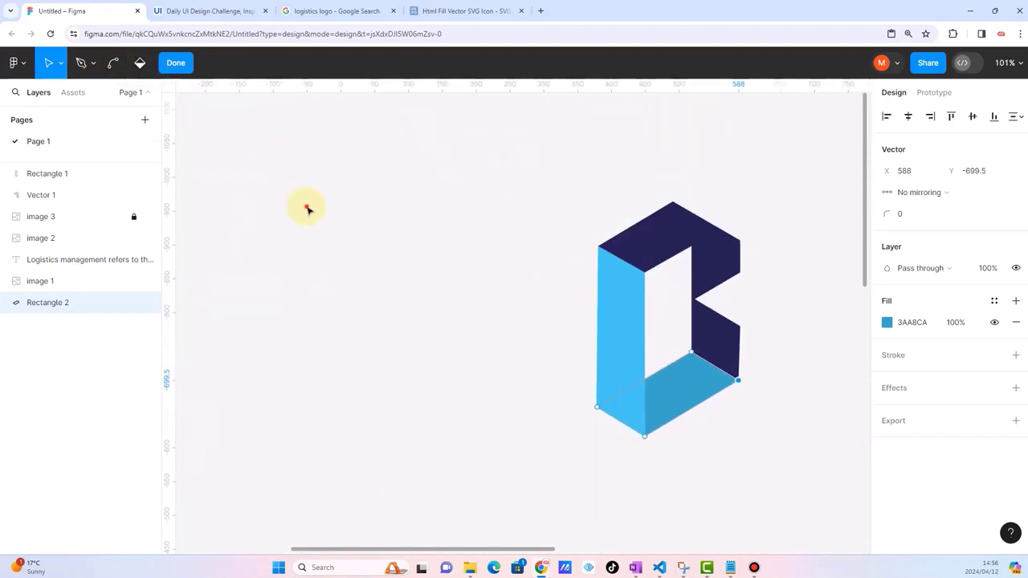
key(Escape)
scroll(482, 308, right, 5)
click(611, 302)
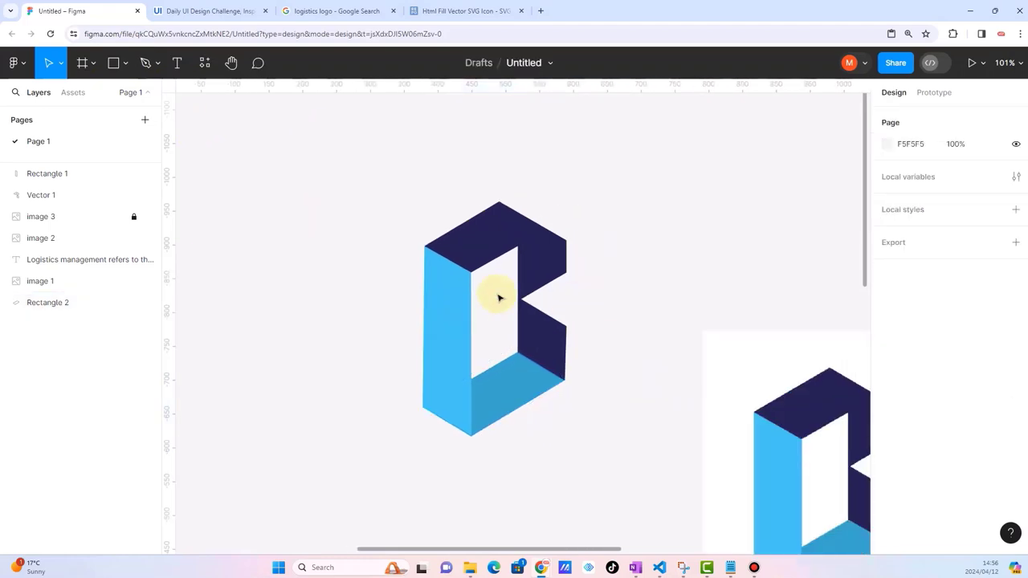
- Group Rectangle 1, Vector 1 and Rectangle 2 into Group 1 with Ctrl+G
scroll(495, 293, down, 5)
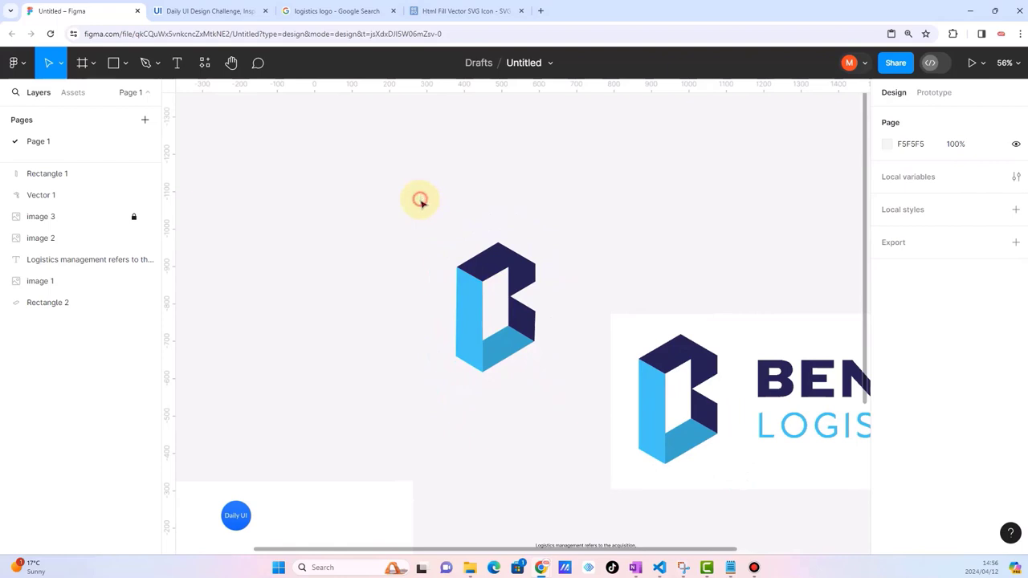
drag(420, 201, 571, 411)
key(ctrl+g)
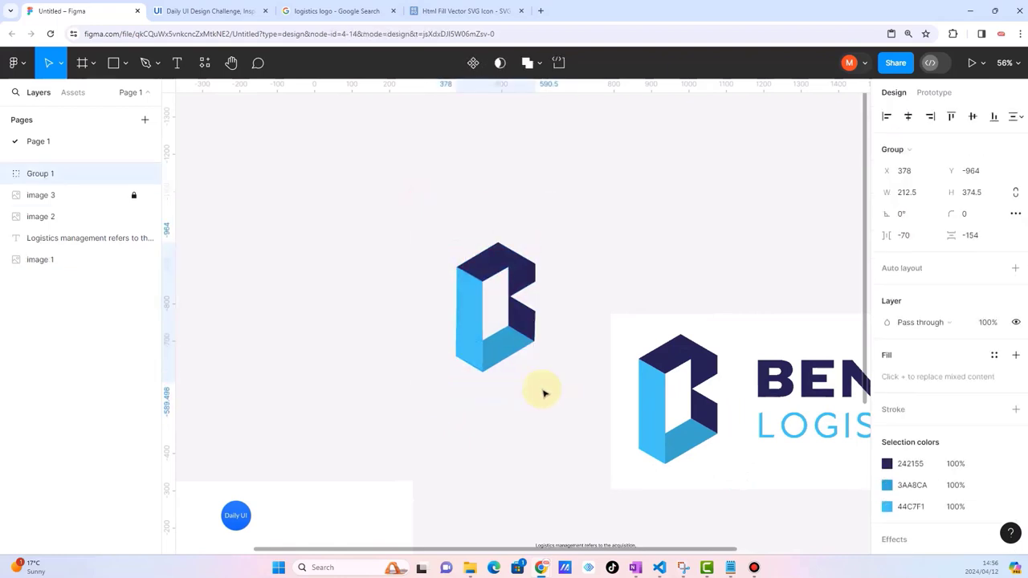
- Move Group 1 left so it lines up above the #001 circle
drag(475, 324, 292, 254)
scroll(366, 275, down, 5)
click(443, 260)
click(361, 254)
click(394, 292)
scroll(343, 299, up, 3)
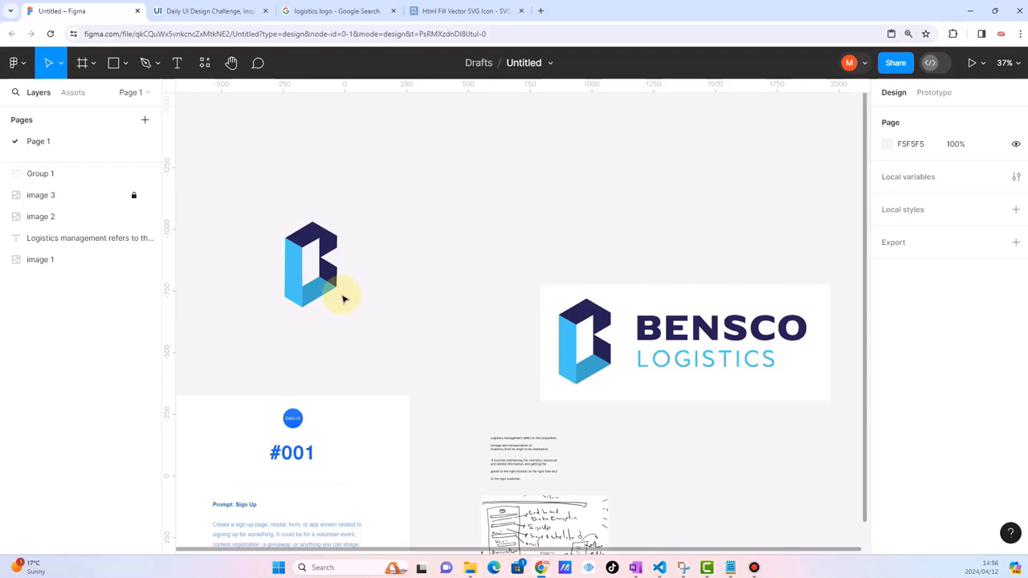
scroll(343, 299, down, 2)
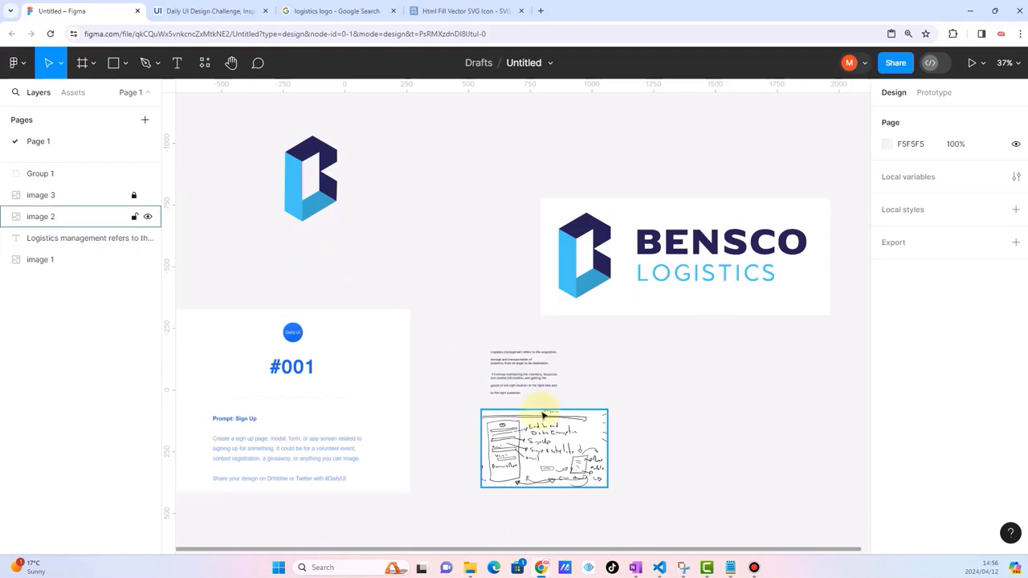
scroll(597, 378, up, 5)
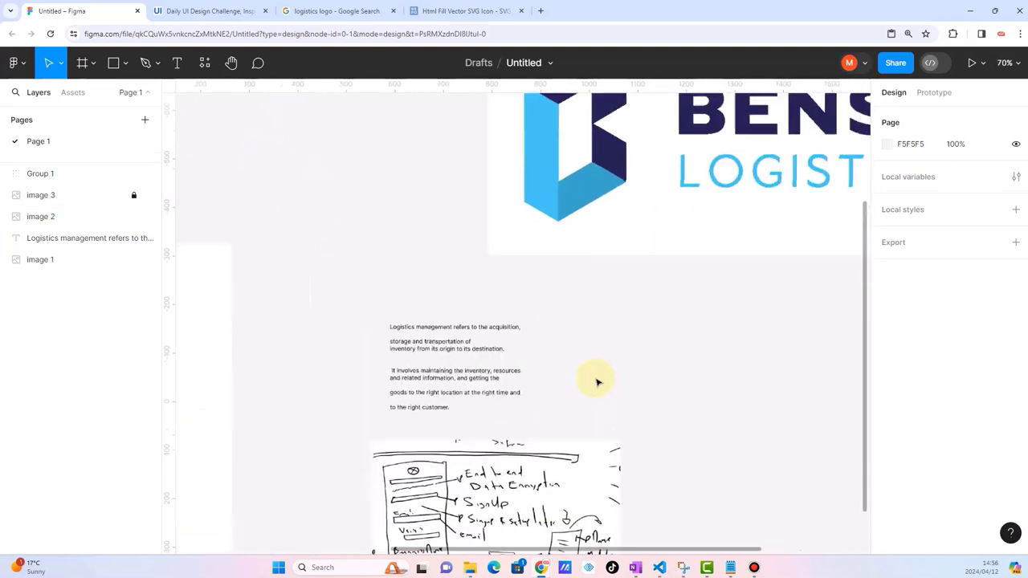
scroll(597, 383, down, 5)
scroll(482, 152, up, 2)
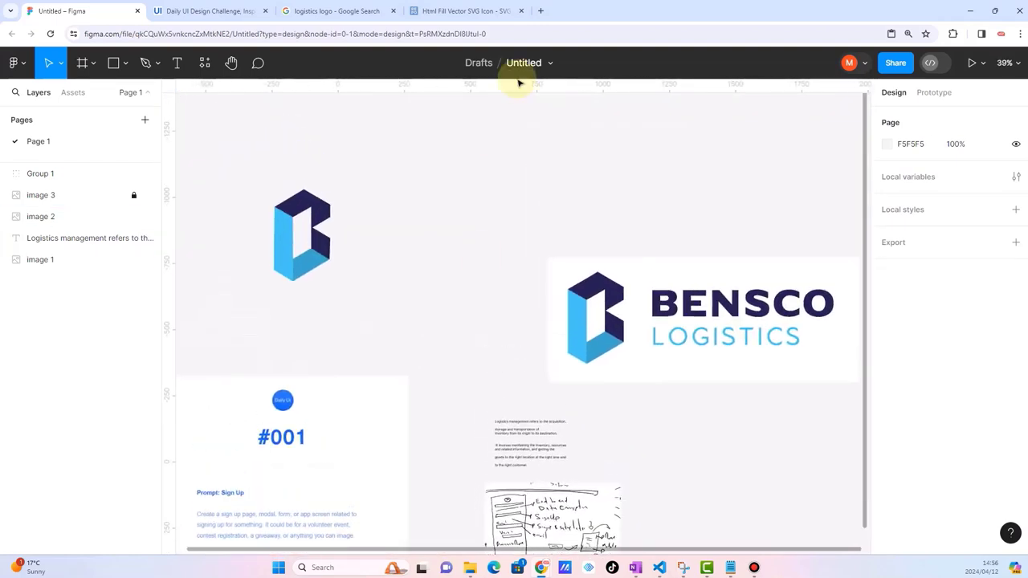
- Open ChatGPT in a new tab and ask it for a logistics app name starting with B
click(538, 11)
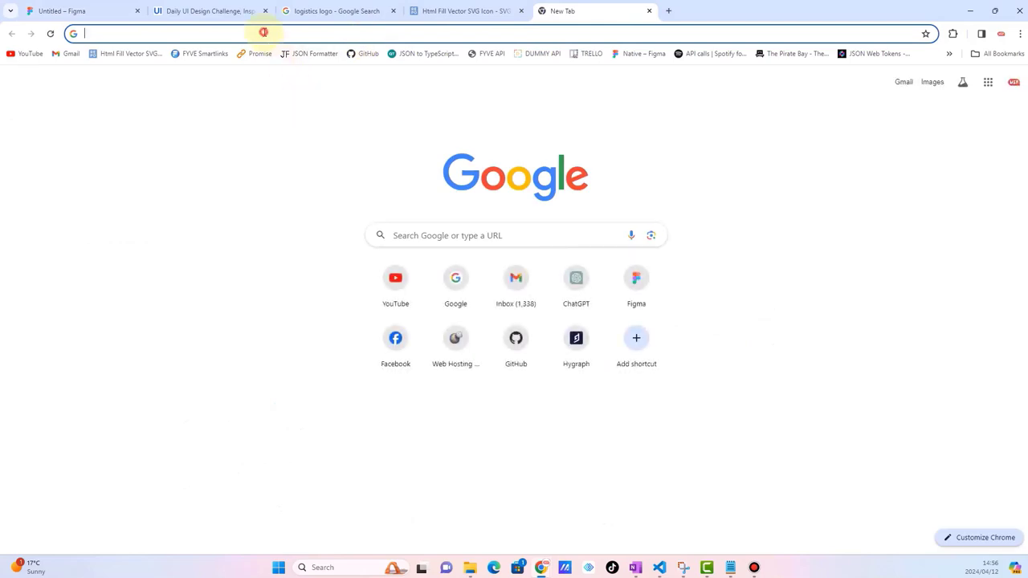
click(264, 32)
text(chat.openai.com)
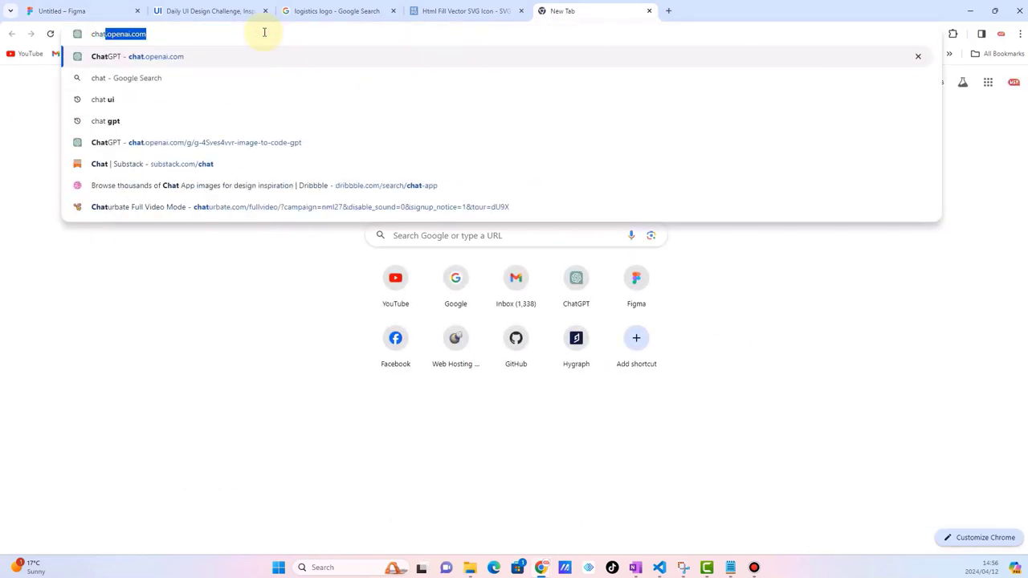
key(Return)
click(338, 516)
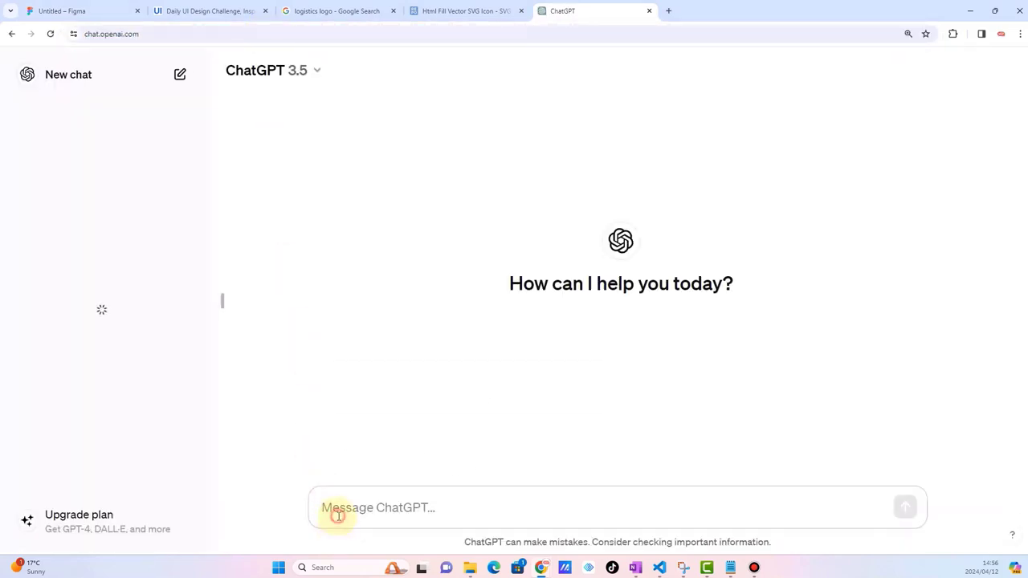
text(pr)
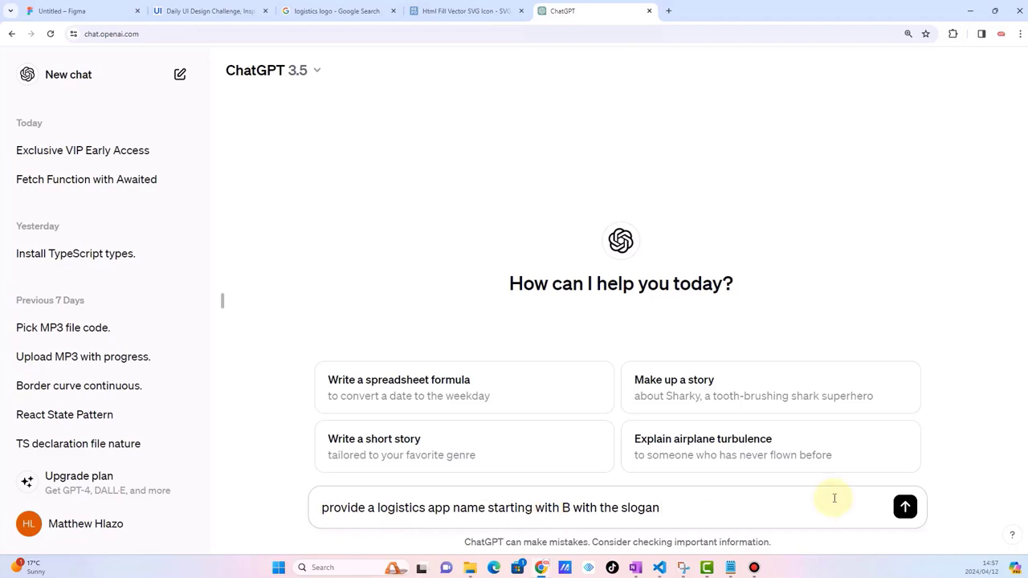
click(904, 508)
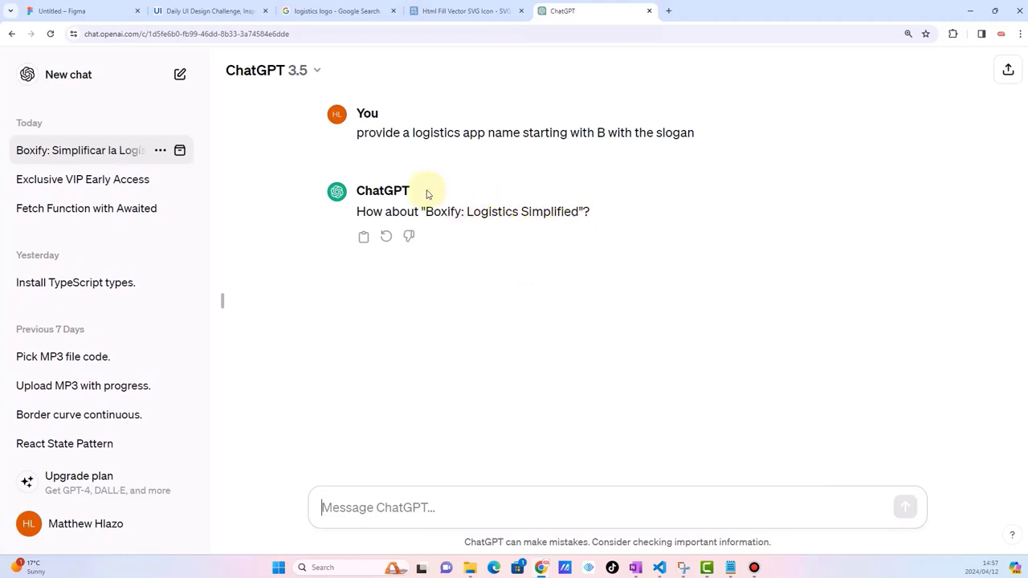
- Select the suggested name 'Boxify' in the reply and return to the Figma design
double_click(438, 210)
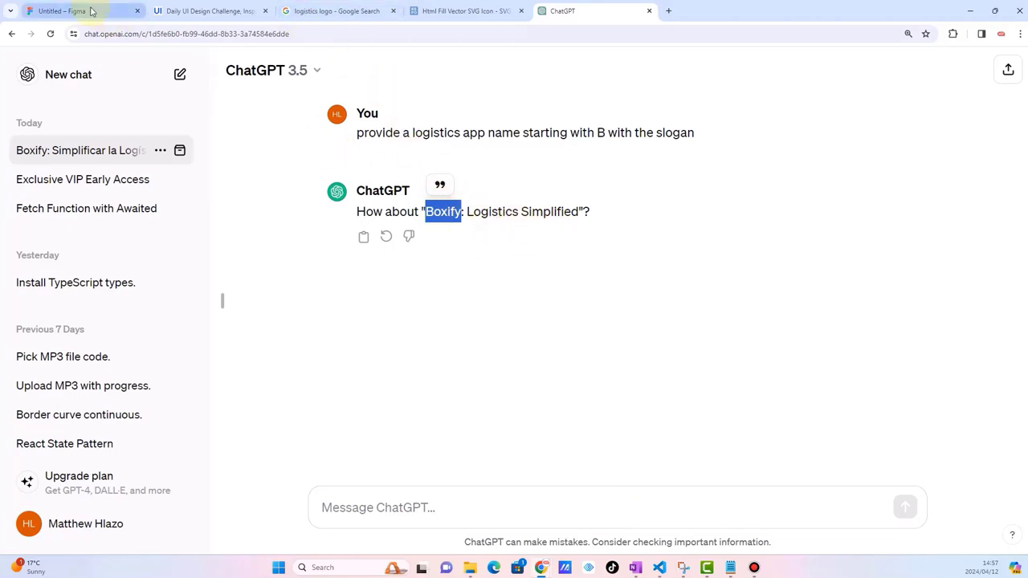
click(90, 11)
scroll(345, 245, right, 3)
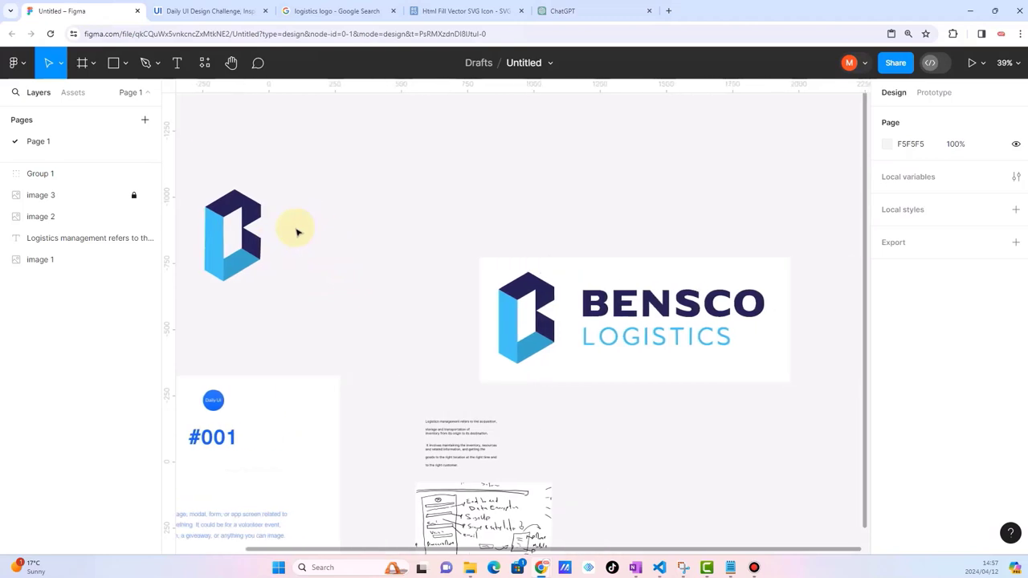
scroll(296, 232, up, 3)
scroll(297, 232, down, 3)
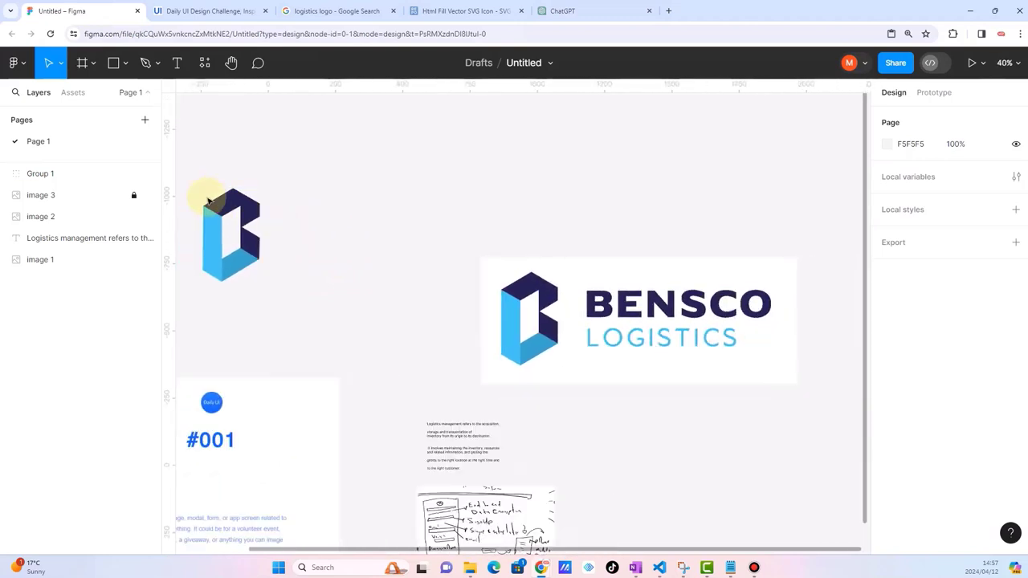
- Add a 'Boxify' text, scale it up large and place it right beside the B logo
click(178, 64)
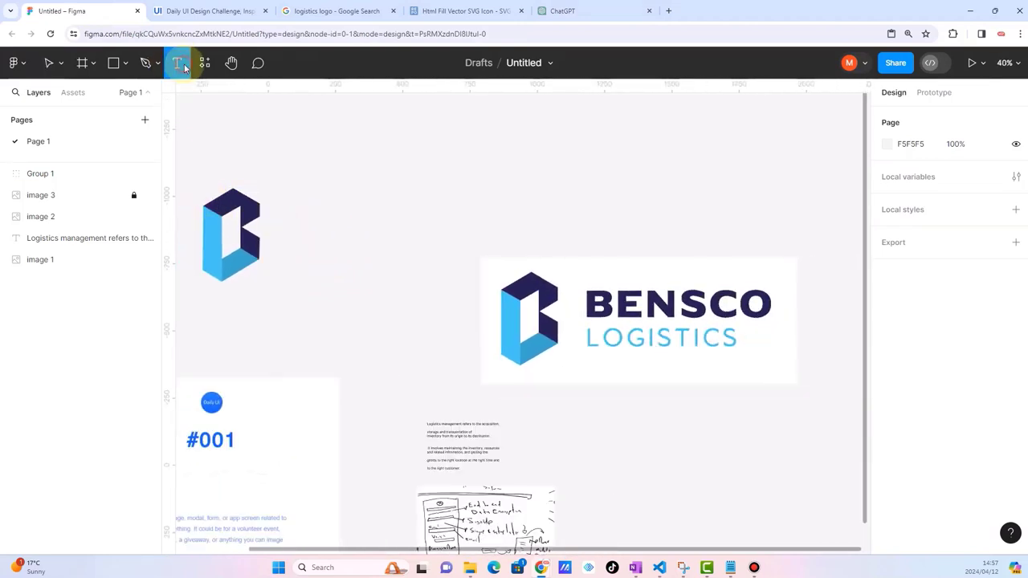
click(295, 241)
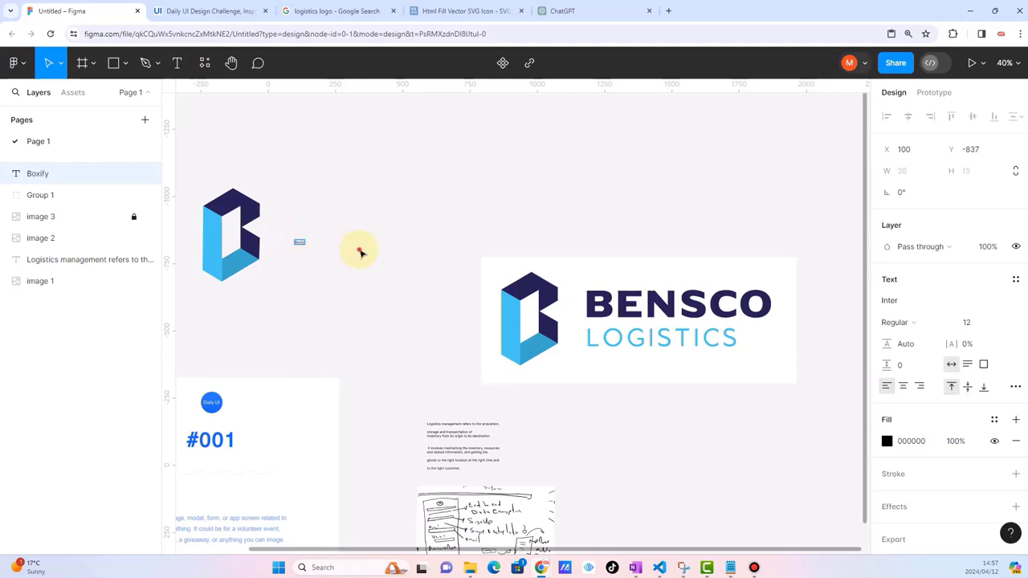
scroll(221, 216, up, 3)
scroll(281, 232, up, 3)
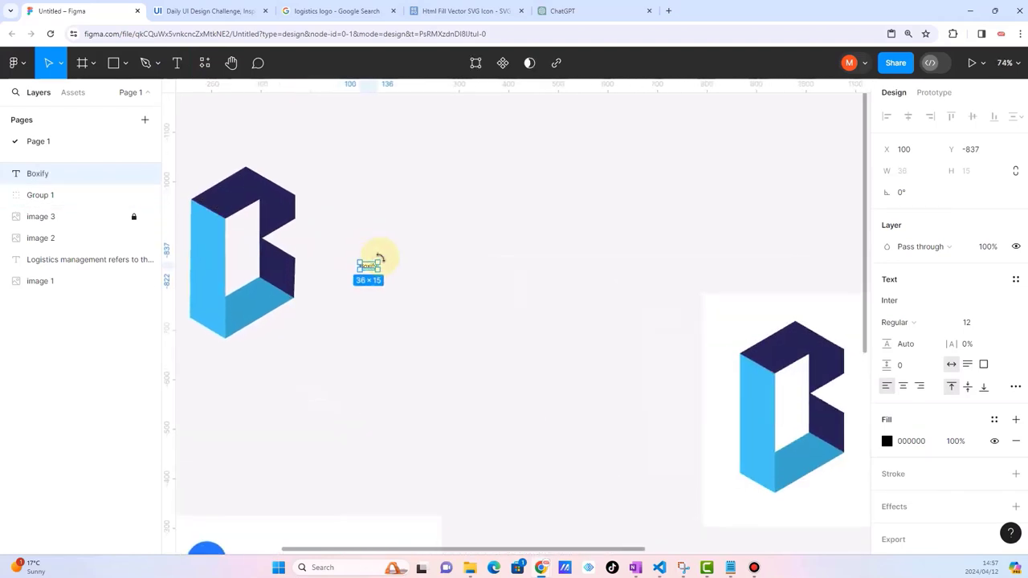
key(k)
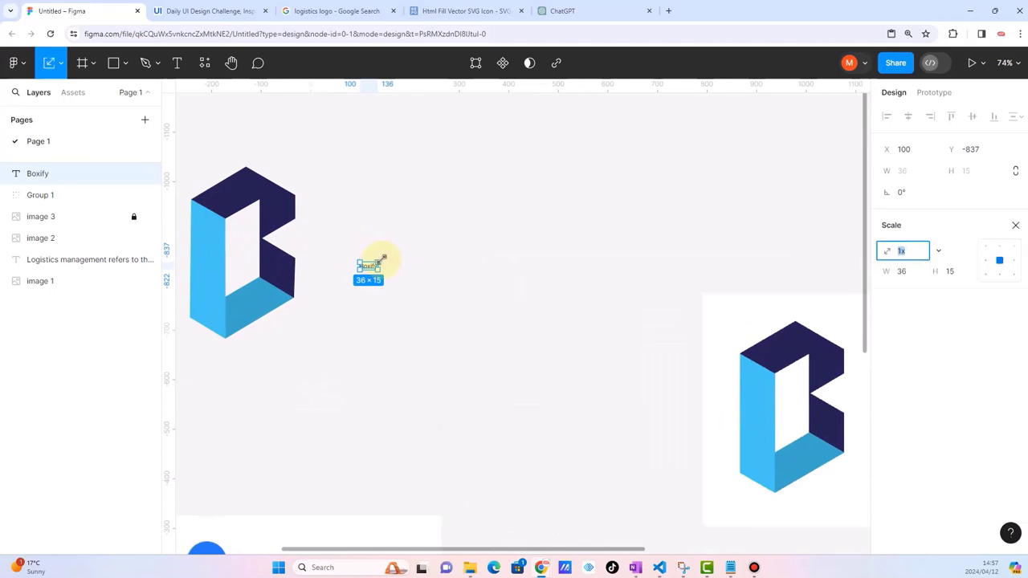
drag(384, 258, 554, 186)
drag(433, 225, 393, 243)
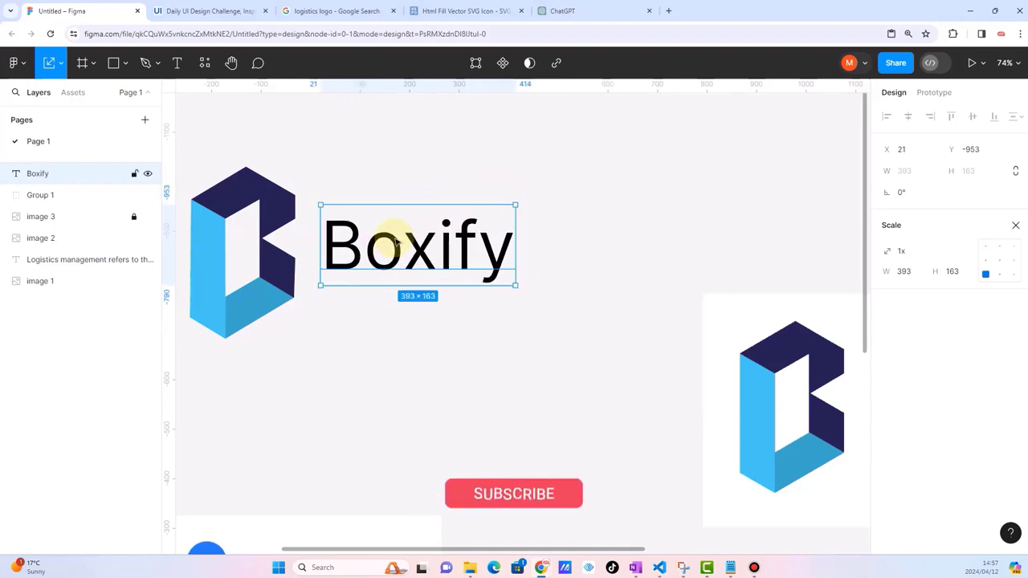
- Make Boxify bold and fill it with the logo's navy sampled by eyedropper
key(ctrl+b)
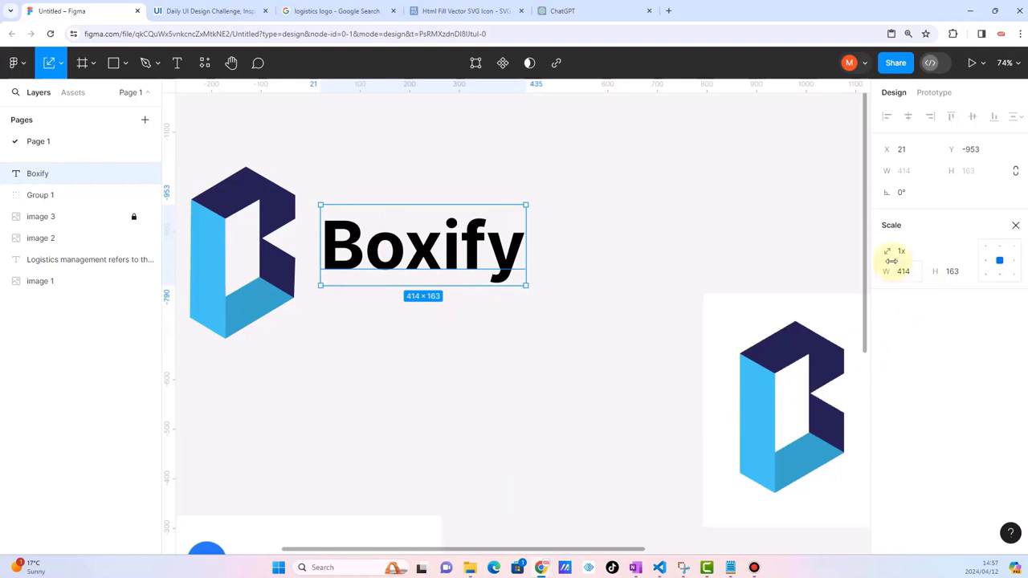
key(v)
click(887, 441)
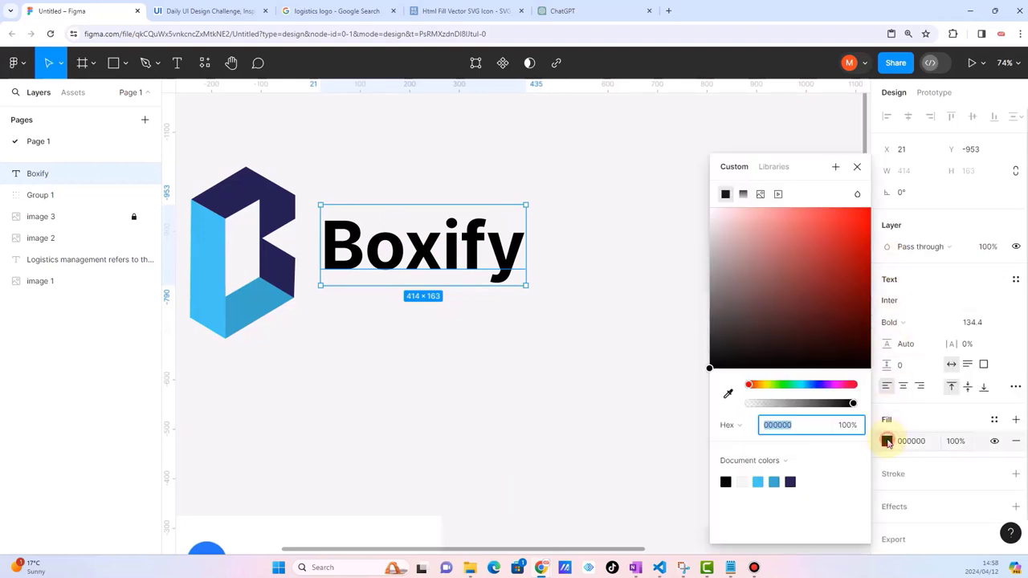
click(727, 393)
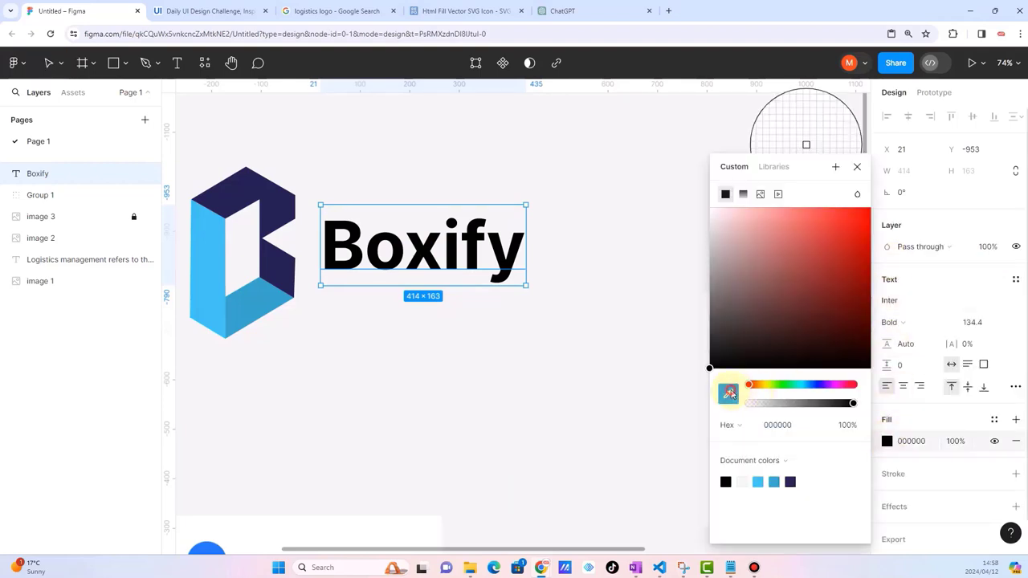
click(280, 200)
click(386, 153)
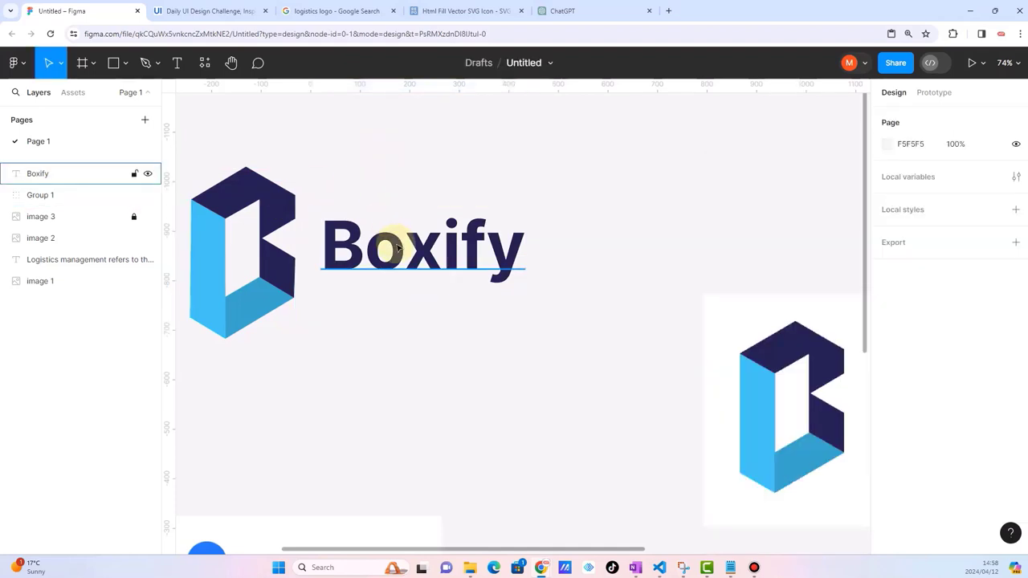
scroll(397, 248, down, 5)
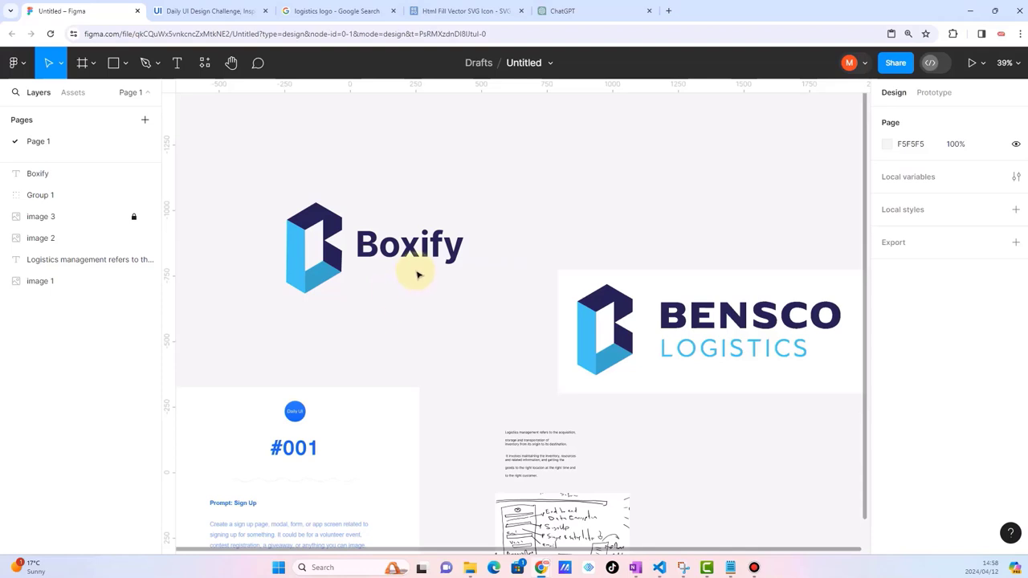
scroll(424, 260, up, 5)
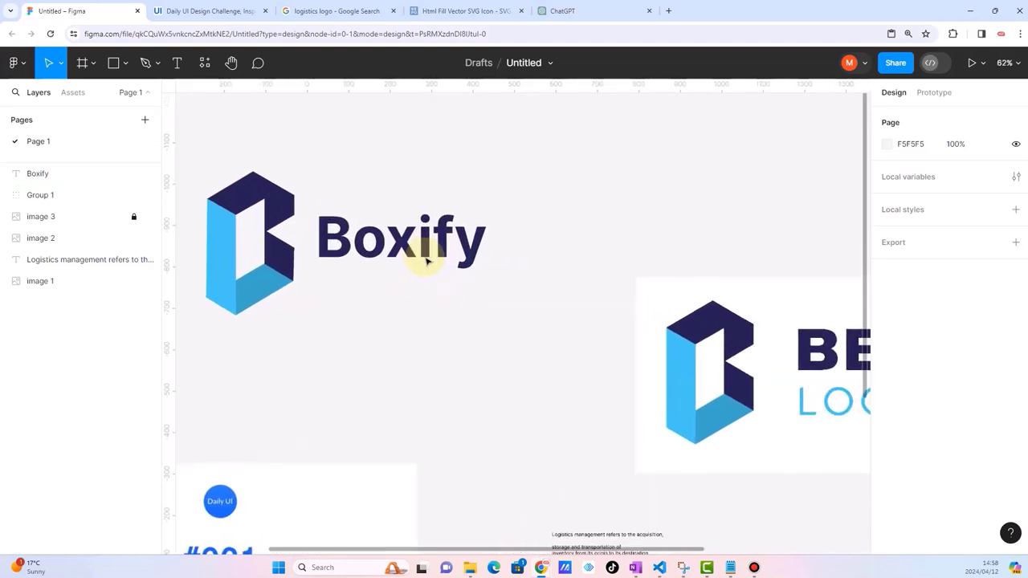
scroll(427, 259, down, 5)
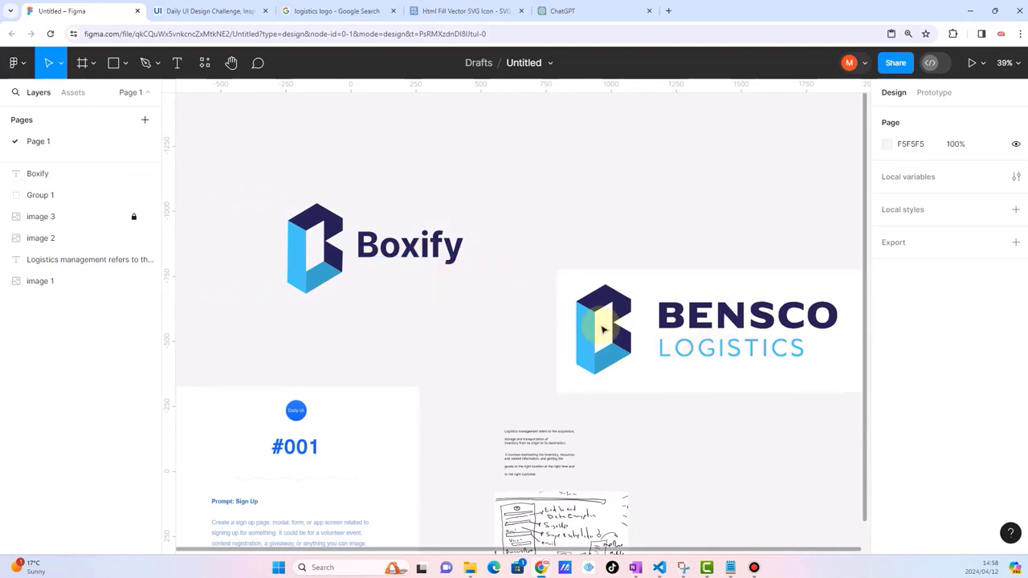
scroll(393, 264, up, 6)
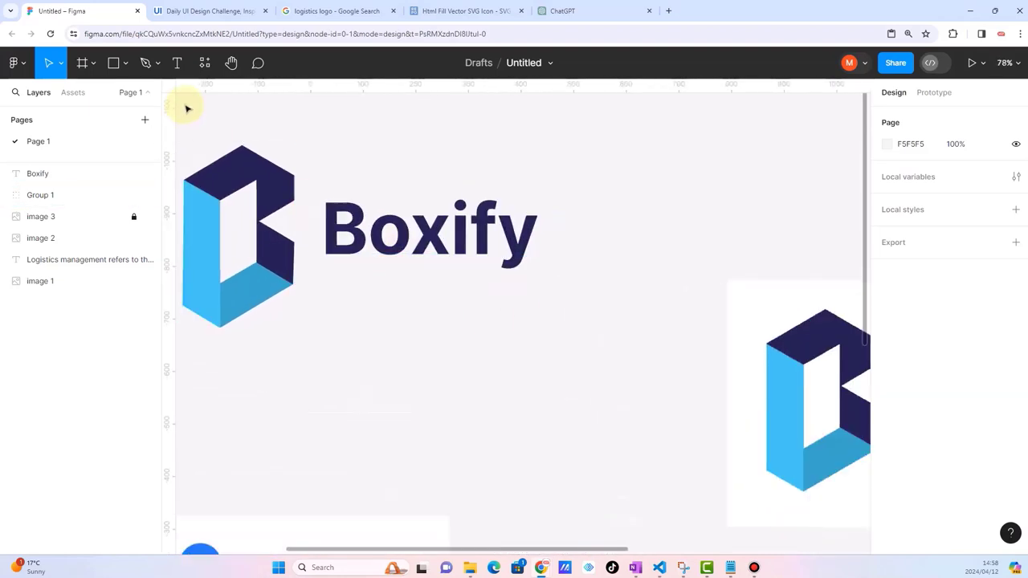
- Add a regular-weight 'LOGISTICS' text below the logo
click(176, 63)
click(338, 337)
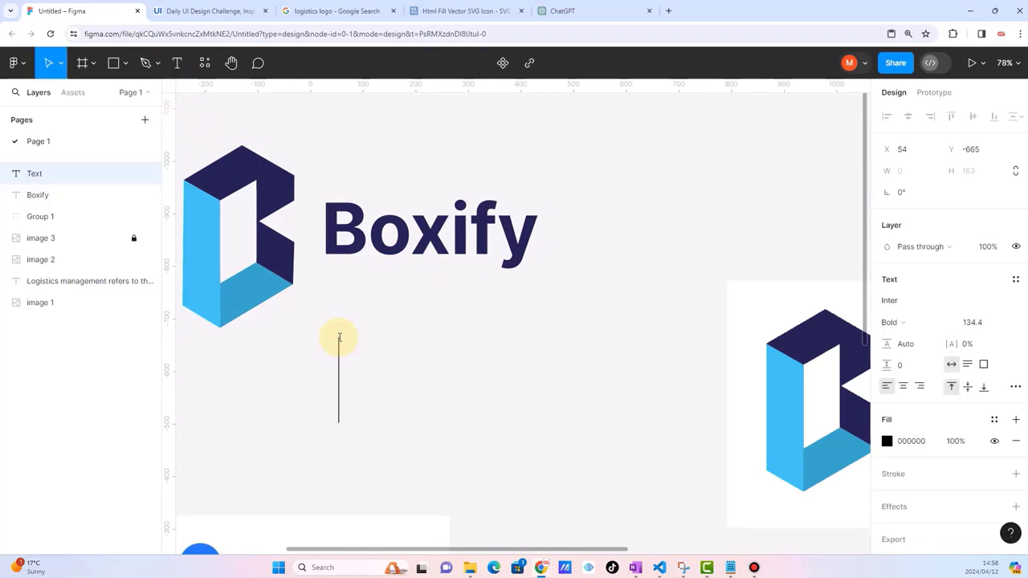
text(Lo)
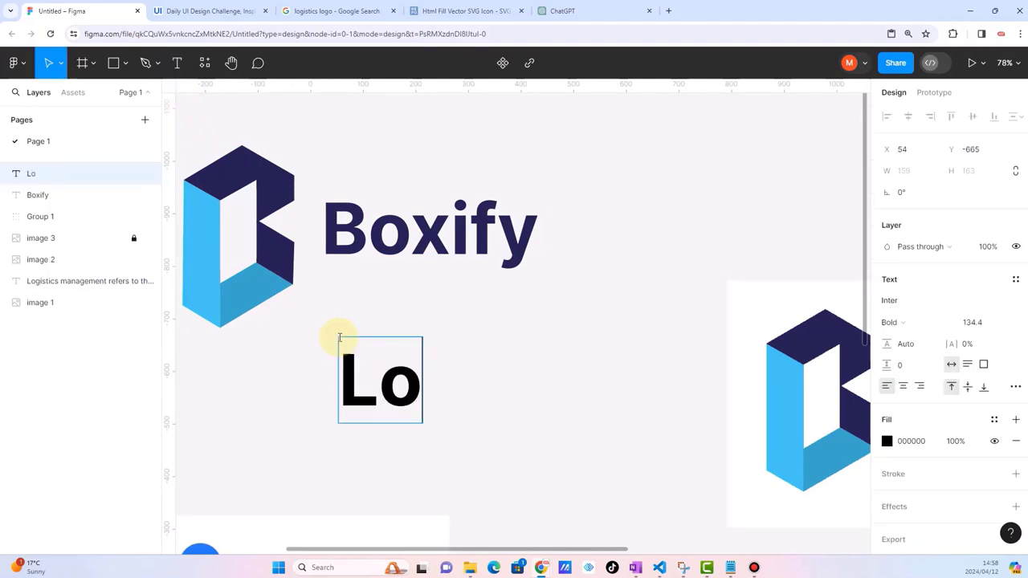
key(BackSpace)
key(BackSpace)
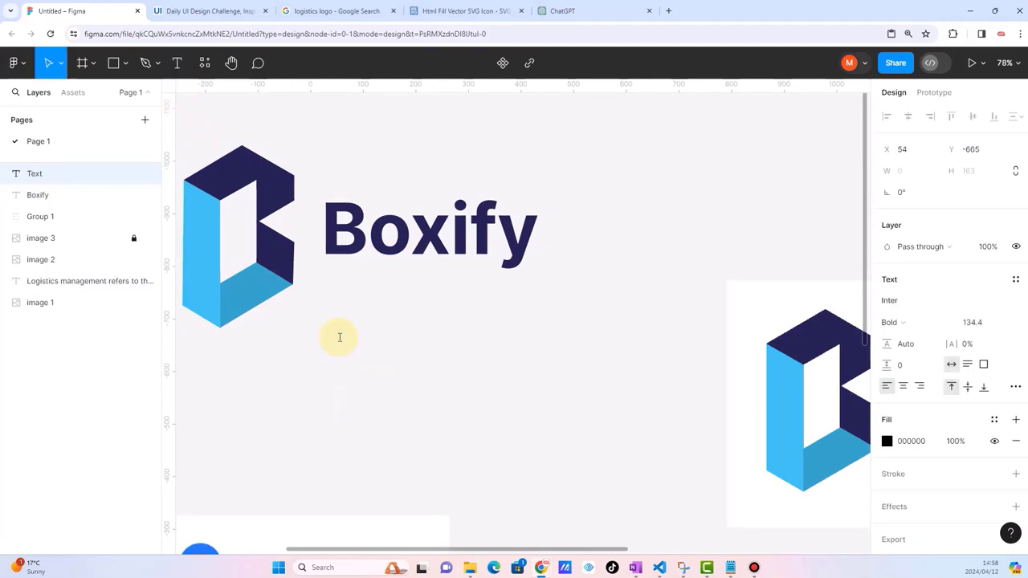
text(L)
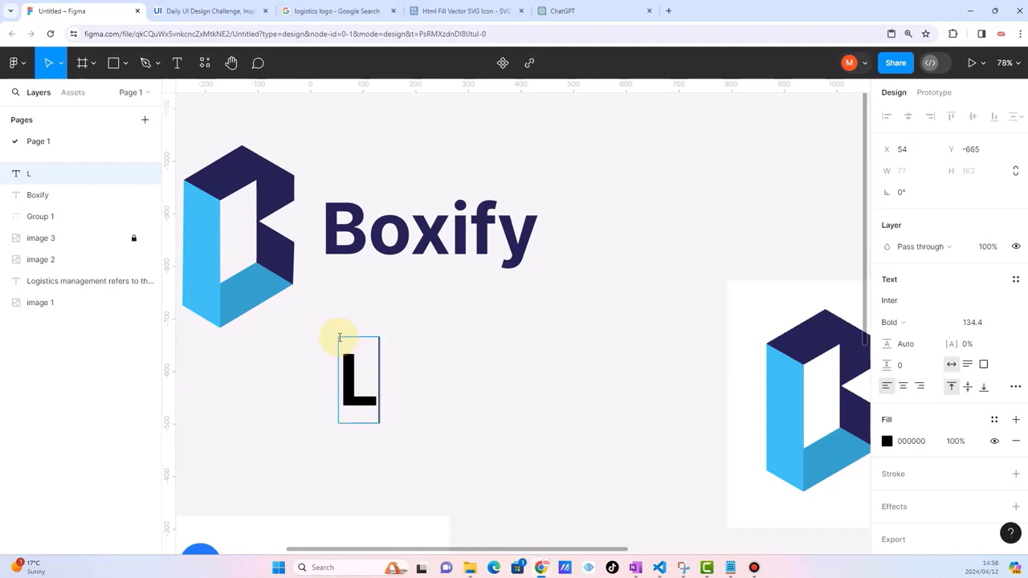
text(OGISTICS)
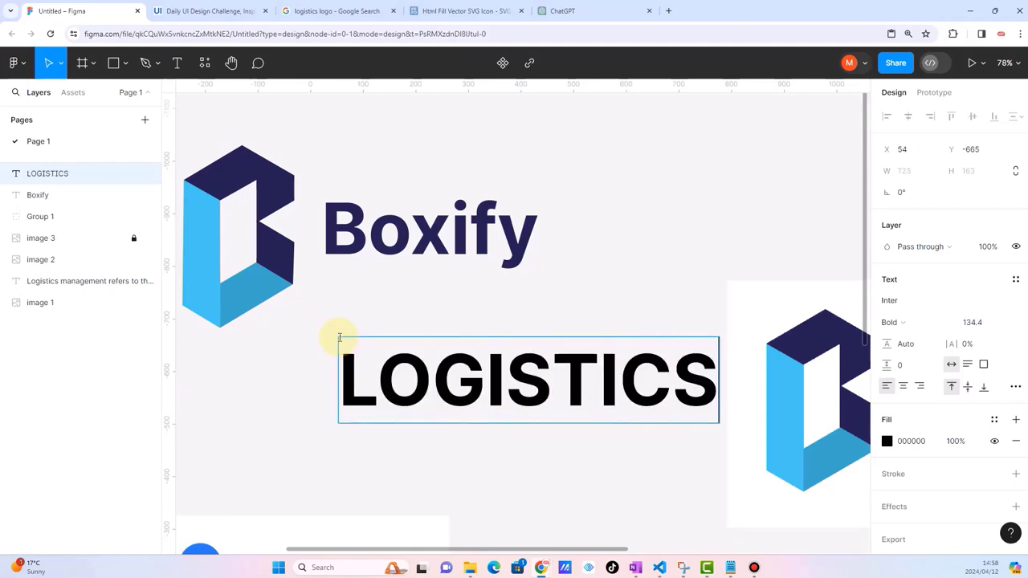
key(Escape)
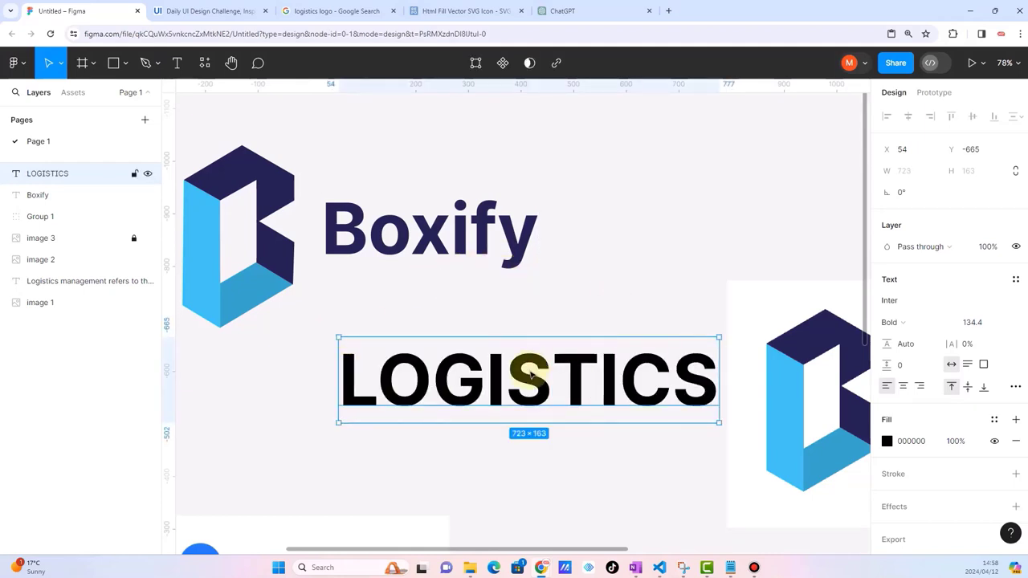
key(ctrl+b)
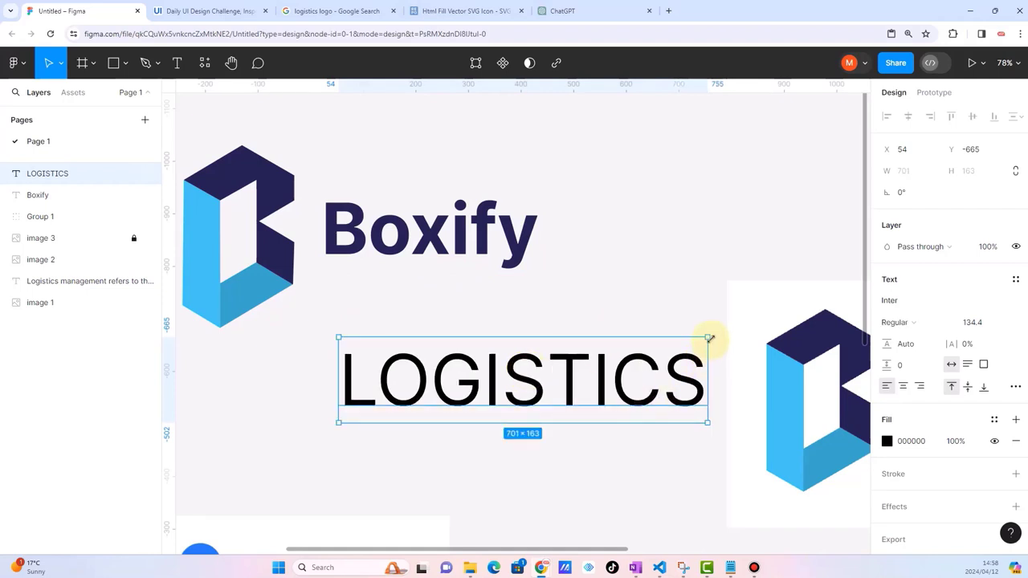
- Scale LOGISTICS down to about 205 × 48 so it fits under Boxify
key(k)
drag(709, 338, 518, 403)
drag(486, 407, 416, 276)
scroll(479, 281, up, 5)
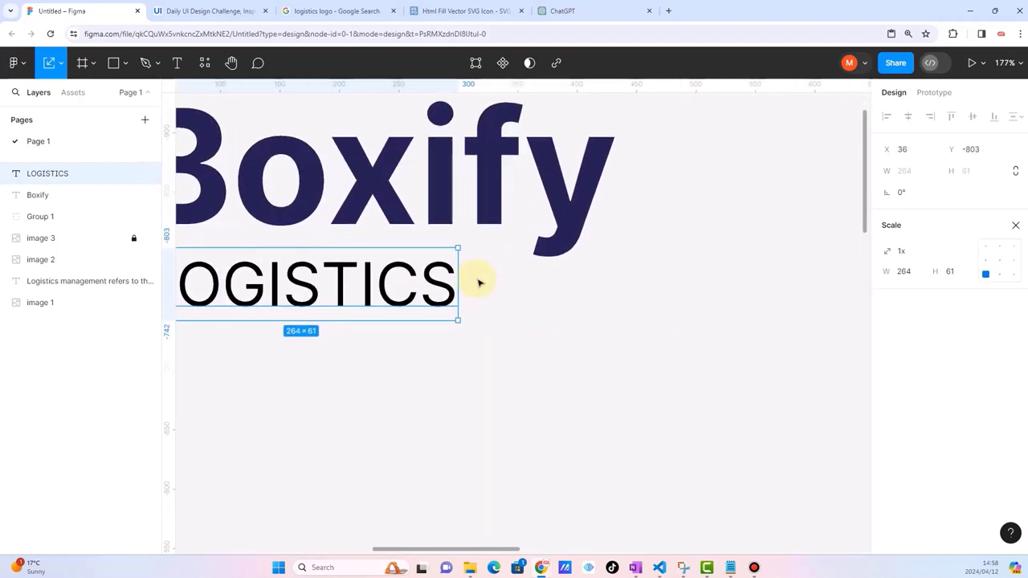
drag(458, 248, 388, 275)
scroll(388, 275, down, 5)
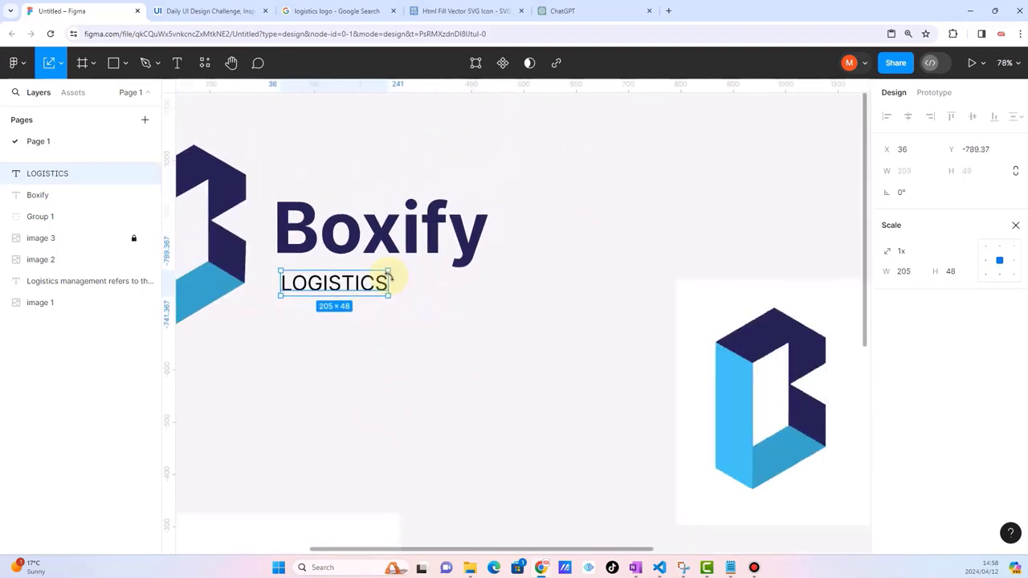
- Nudge LOGISTICS up a few pixels beneath Boxify and reselect it
click(351, 160)
drag(329, 281, 327, 275)
scroll(393, 289, down, 6)
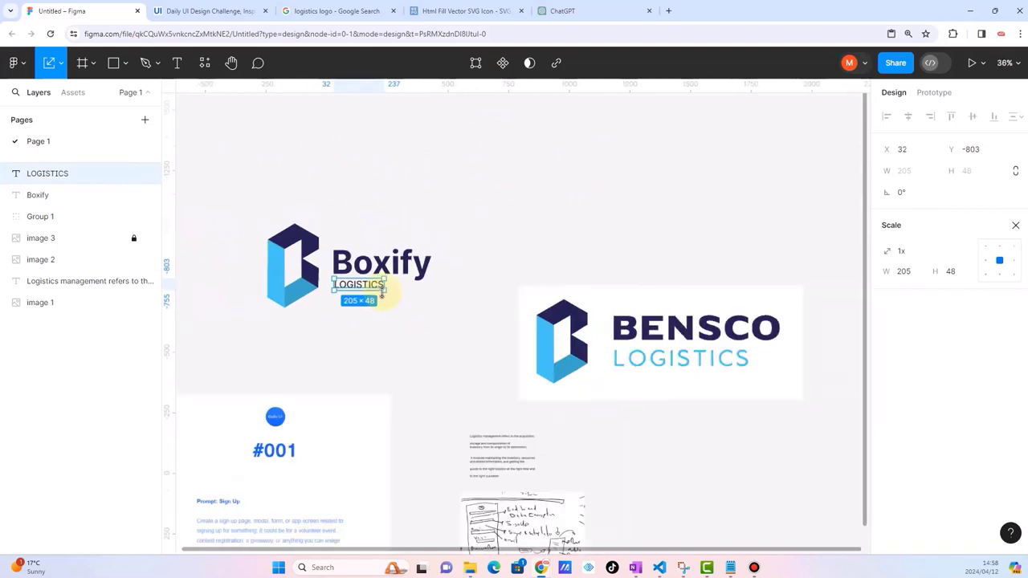
click(409, 321)
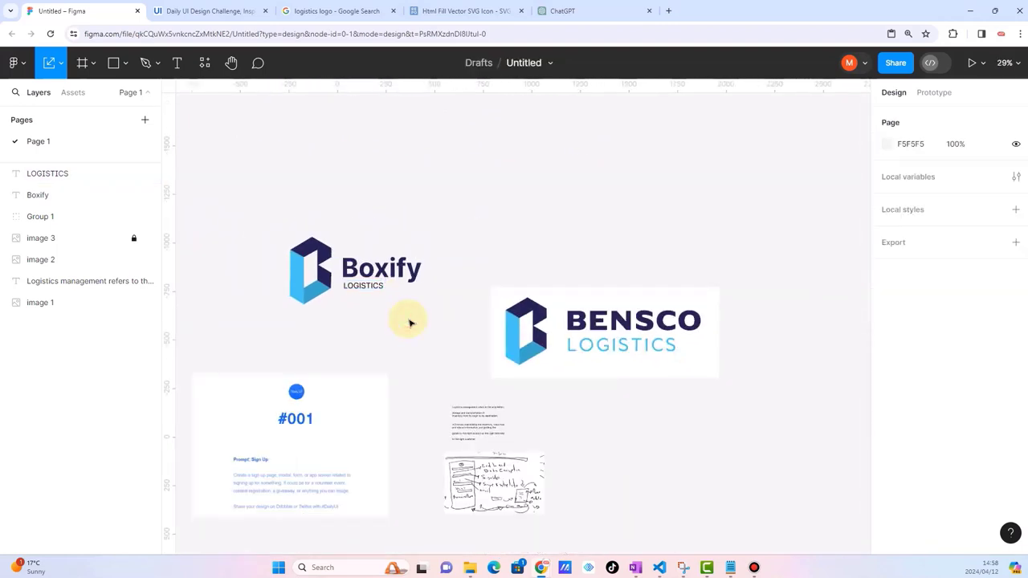
scroll(398, 277, up, 6)
click(354, 300)
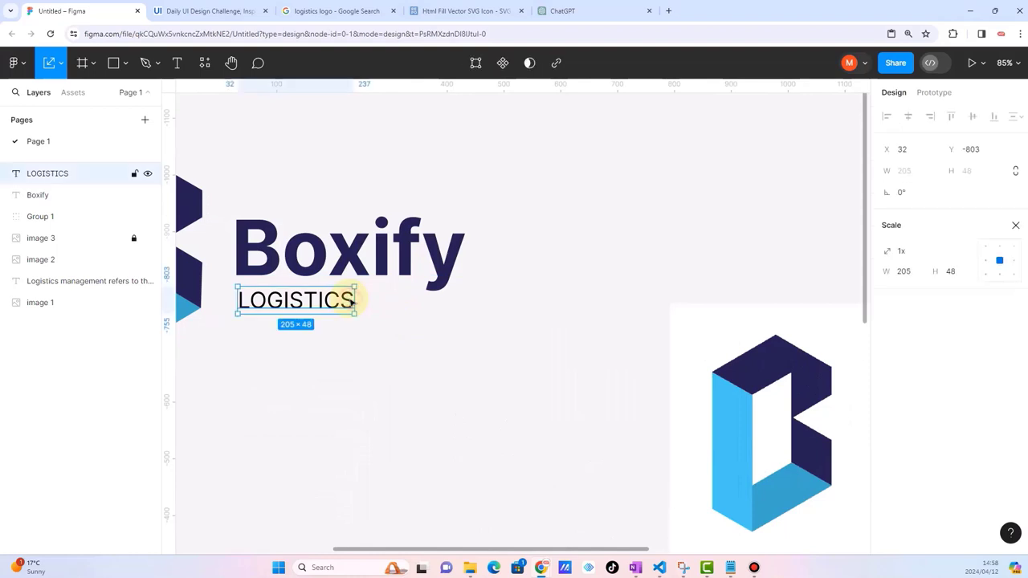
- Widen the LOGISTICS letter spacing to 34%
key(v)
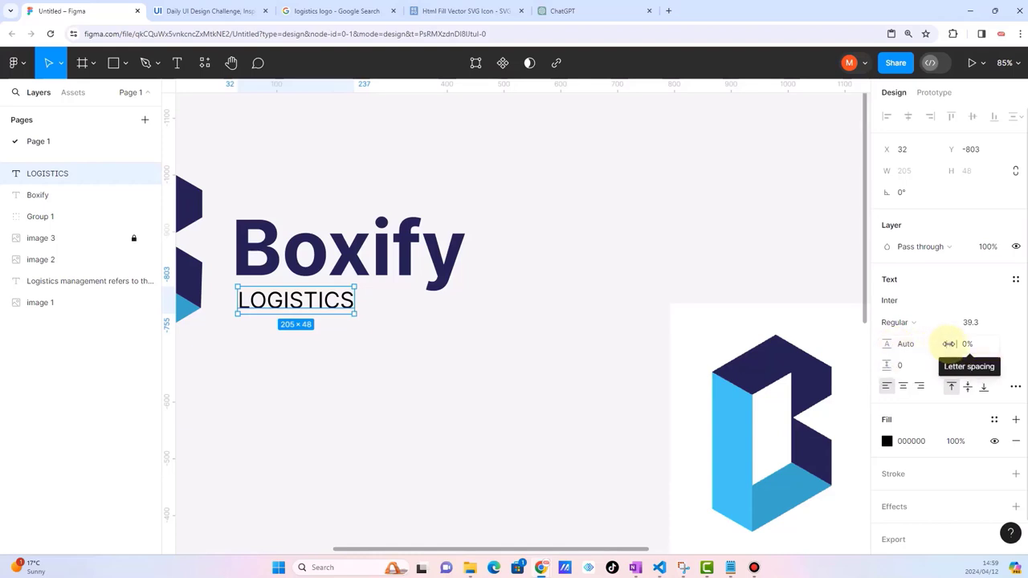
drag(951, 344, 996, 338)
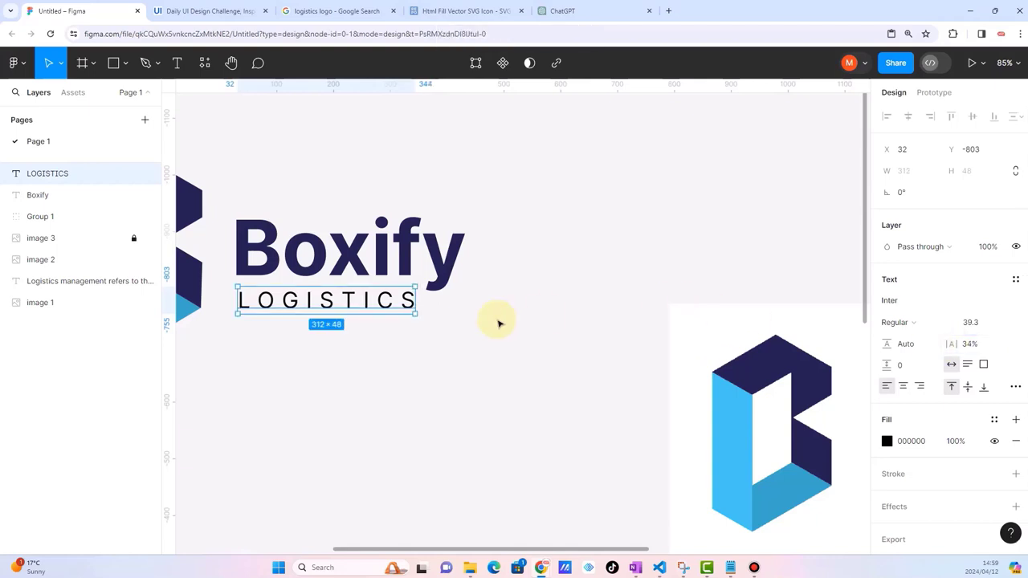
scroll(466, 309, left, 2)
scroll(383, 273, up, 3)
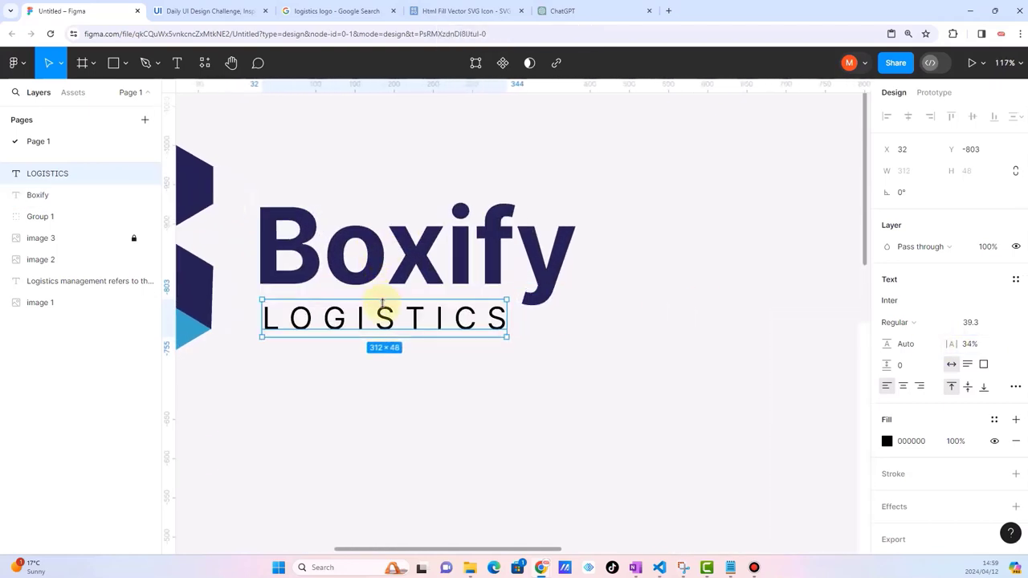
- Move LOGISTICS up so it sits directly under the Boxify wordmark
mouse_move(383, 314)
mouse_down()
mouse_move(379, 298)
mouse_move(385, 306)
mouse_up()
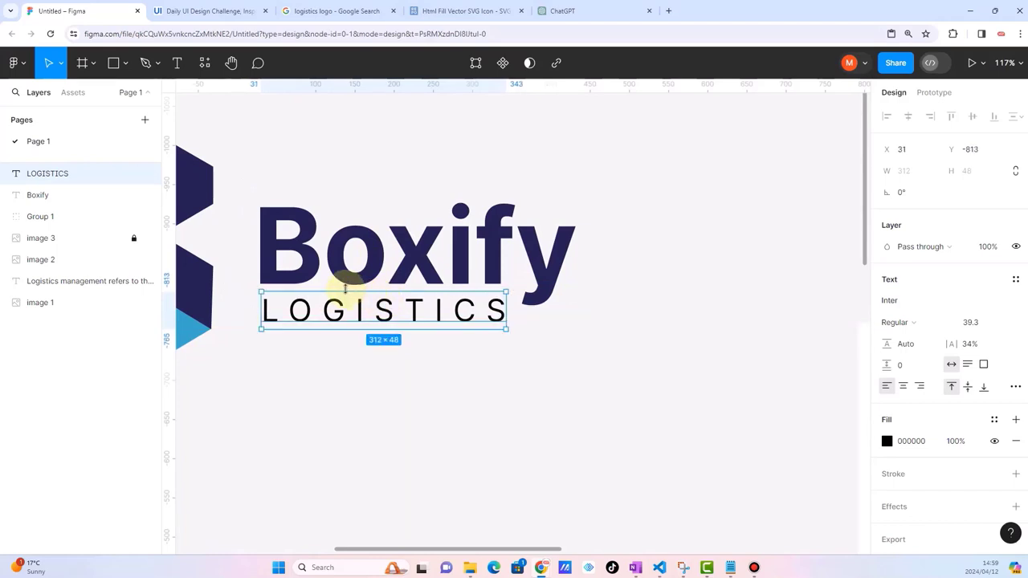
scroll(406, 327, down, 5)
click(504, 362)
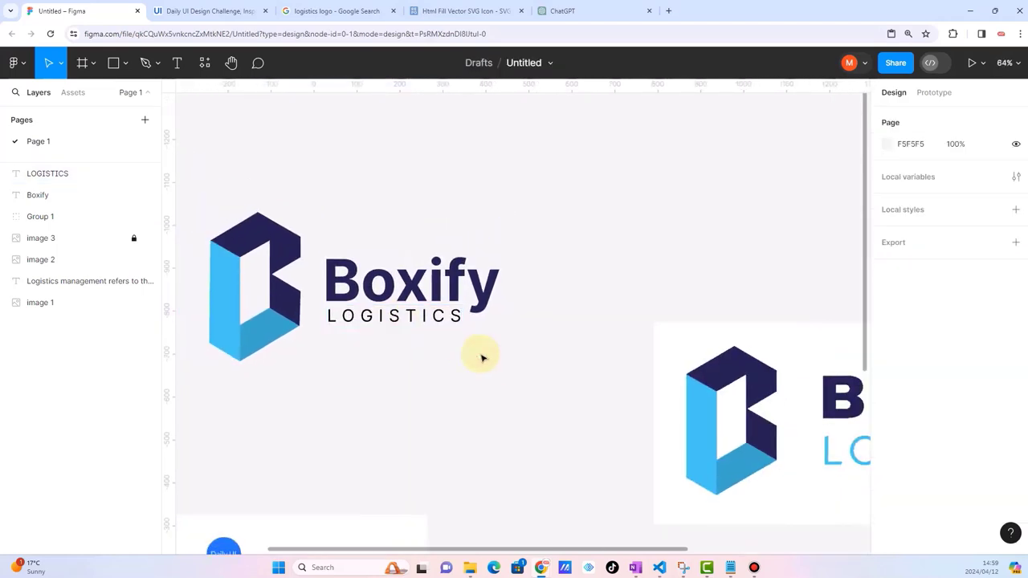
scroll(461, 354, down, 2)
scroll(461, 354, right, 1)
scroll(450, 273, down, 5)
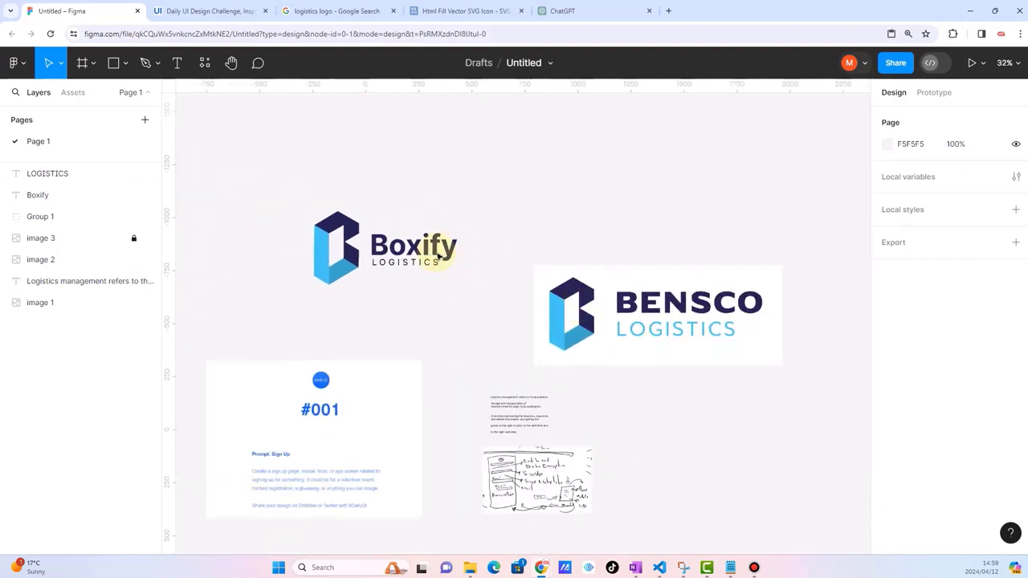
scroll(424, 282, up, 5)
scroll(423, 287, up, 2)
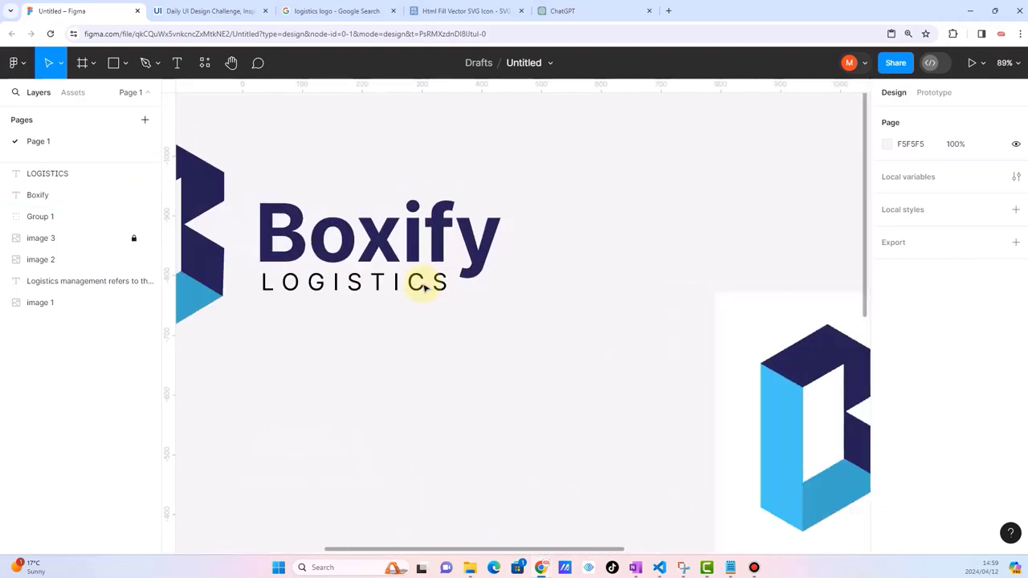
scroll(423, 287, up, 4)
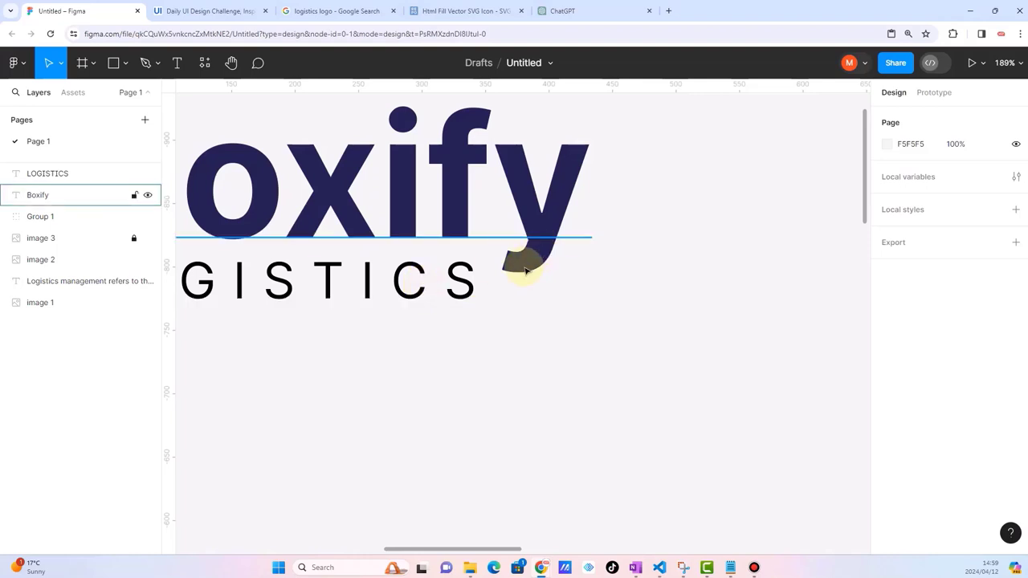
scroll(499, 297, down, 4)
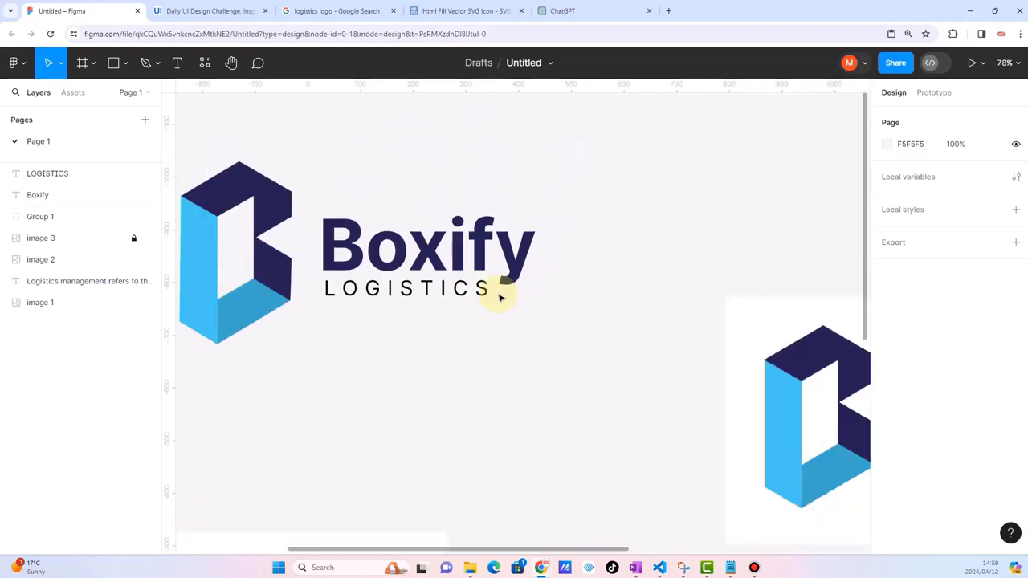
- Left-align LOGISTICS with Boxify, then shift it slightly right to X 35, Y -813
click(363, 294)
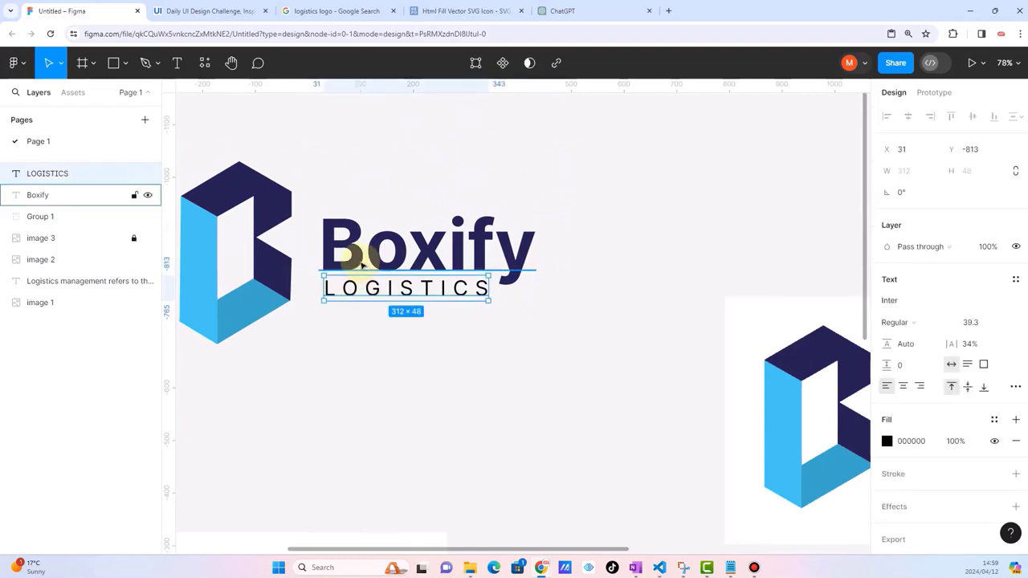
shift+click(363, 263)
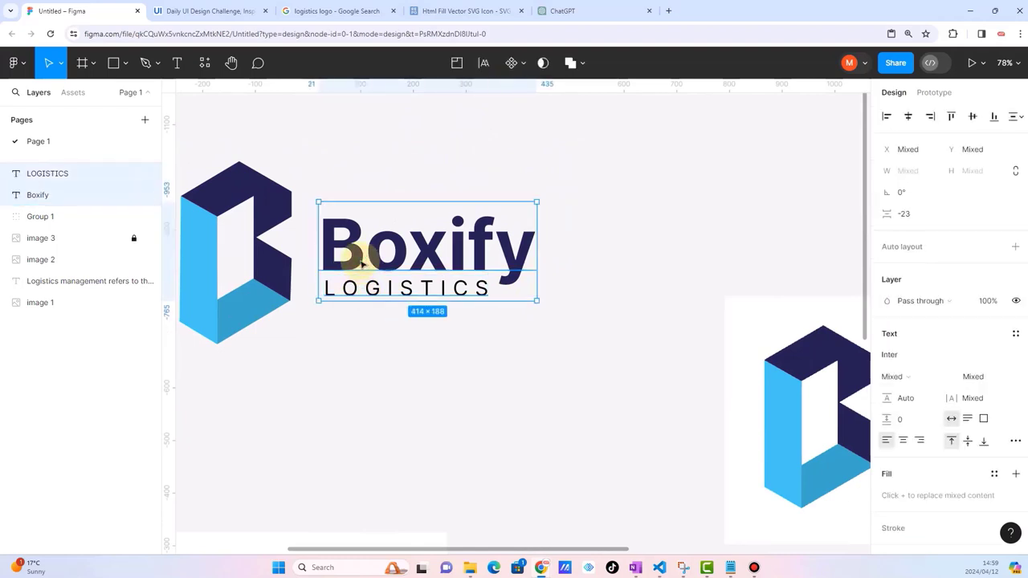
click(908, 117)
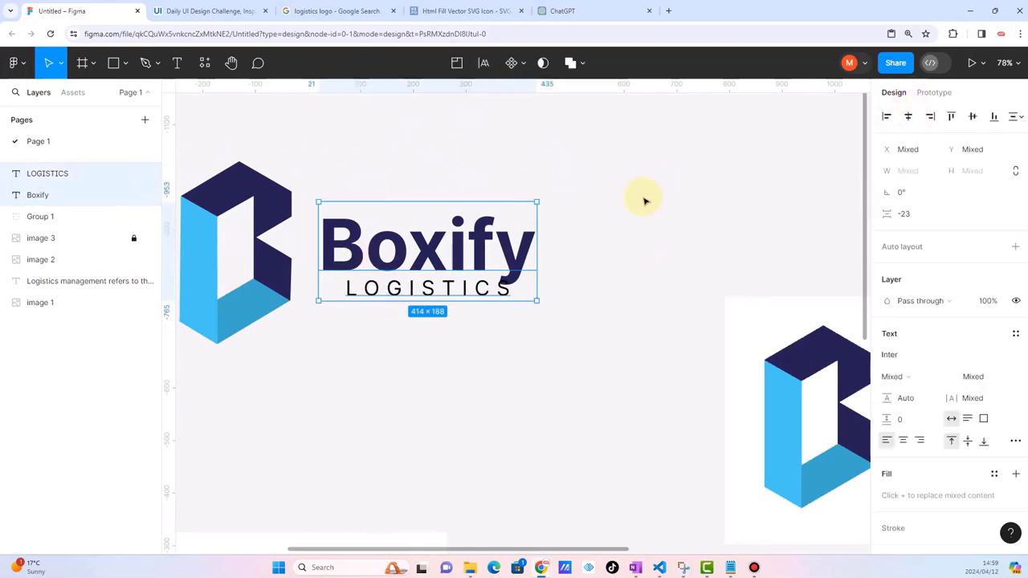
key(ctrl+z)
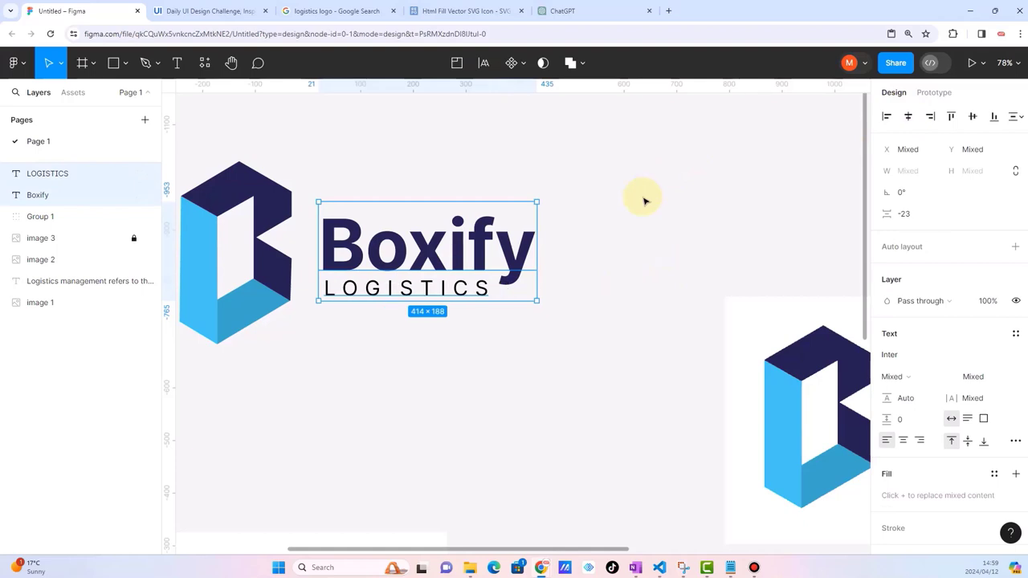
click(886, 117)
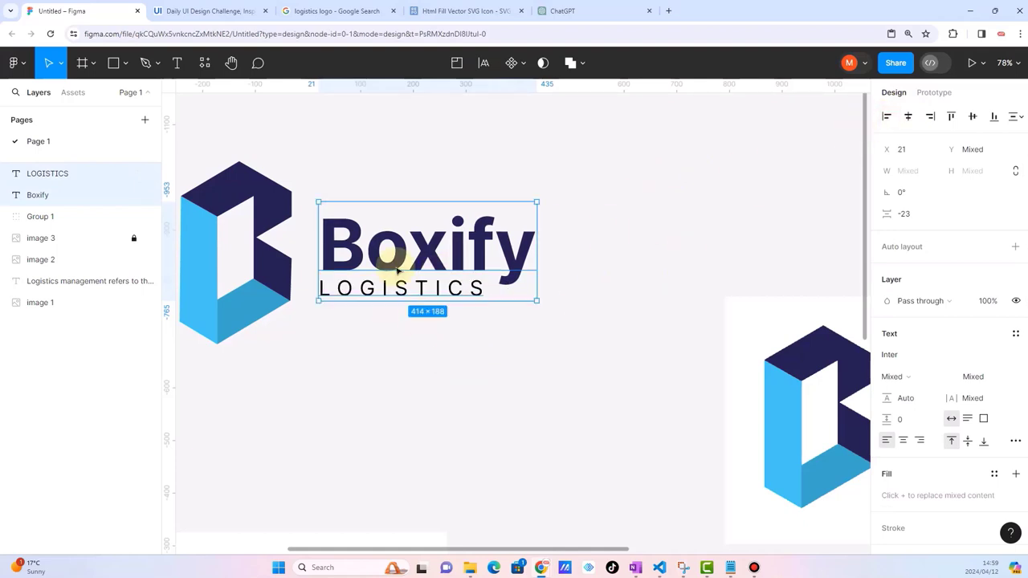
scroll(398, 271, up, 3)
scroll(397, 272, up, 2)
click(393, 362)
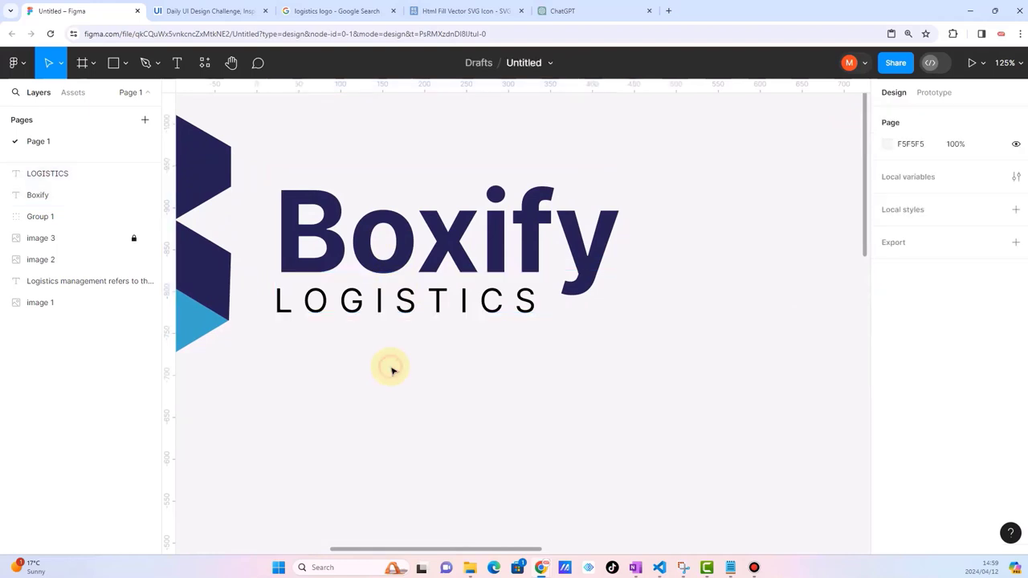
drag(413, 317, 424, 318)
scroll(420, 319, down, 5)
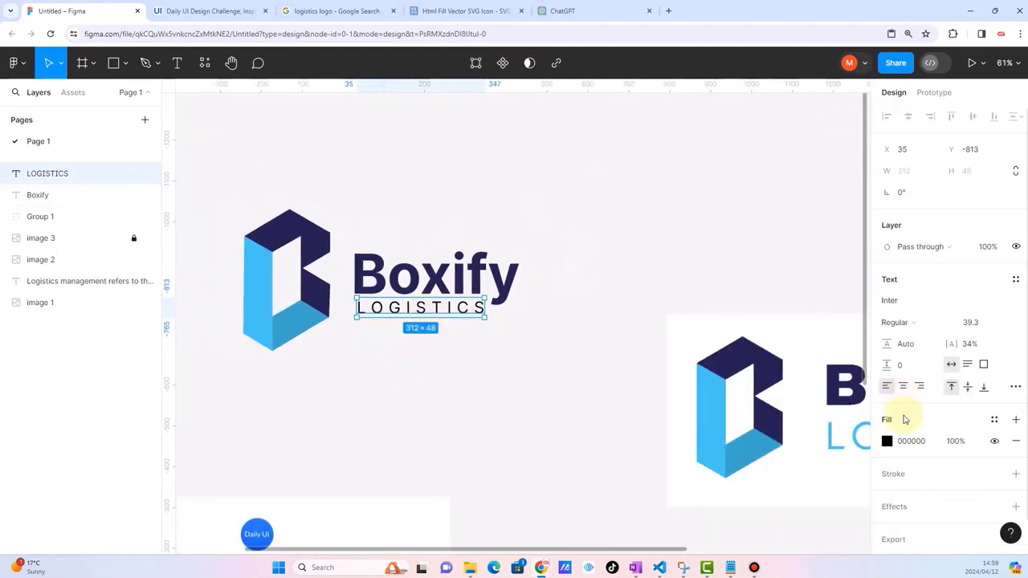
- Colour LOGISTICS with the light blue sampled from the logo icon
click(887, 440)
click(727, 395)
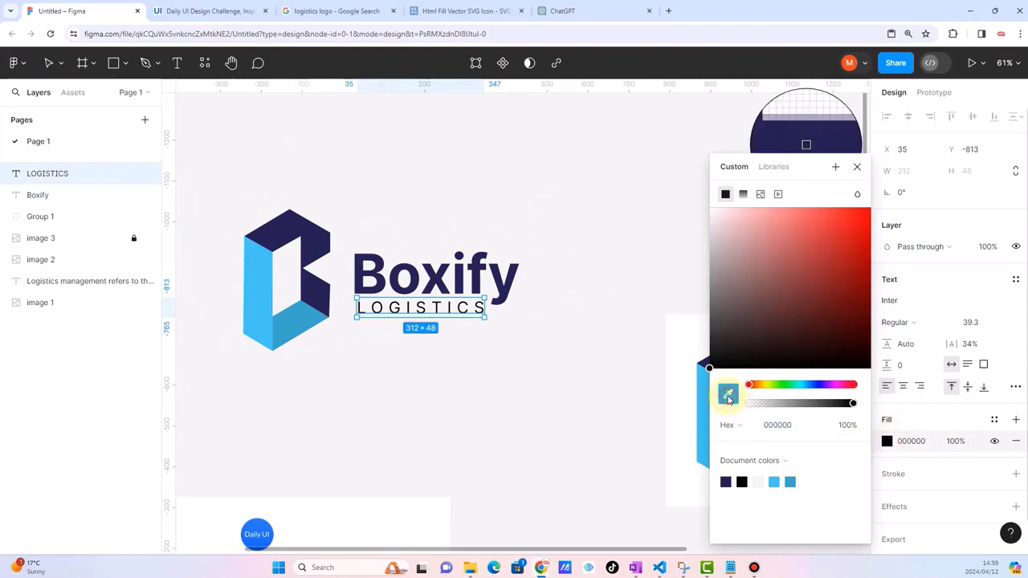
click(270, 295)
click(417, 386)
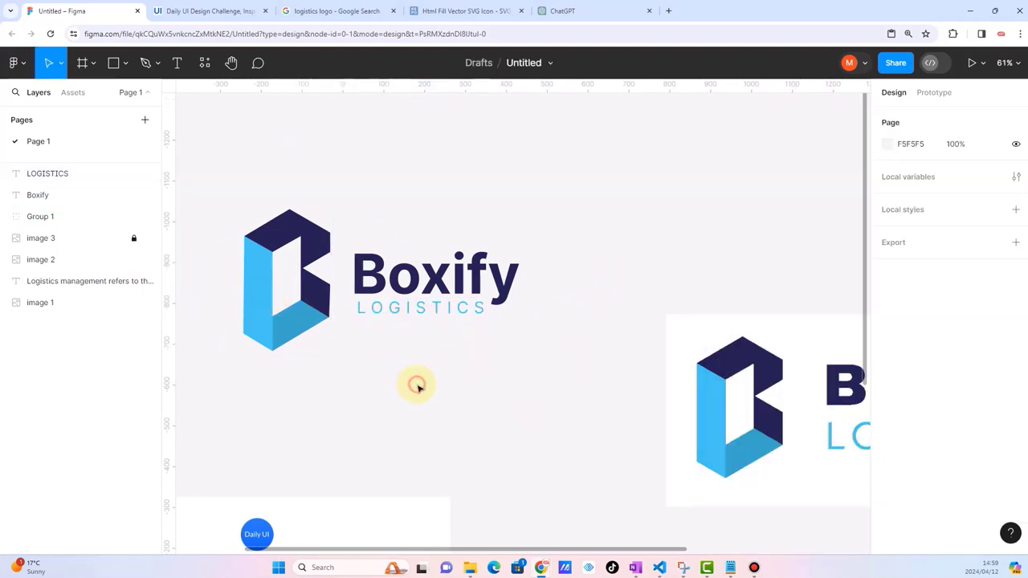
- Group the B icon, Boxify and LOGISTICS into Group 2 (678 × 374.5)
drag(577, 196, 200, 414)
key(ctrl+g)
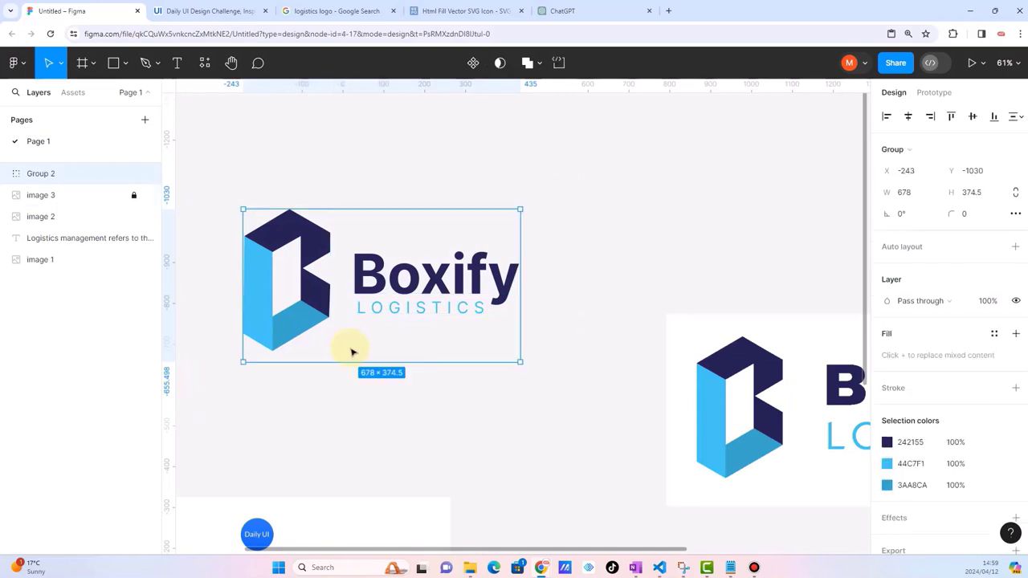
scroll(413, 309, down, 10)
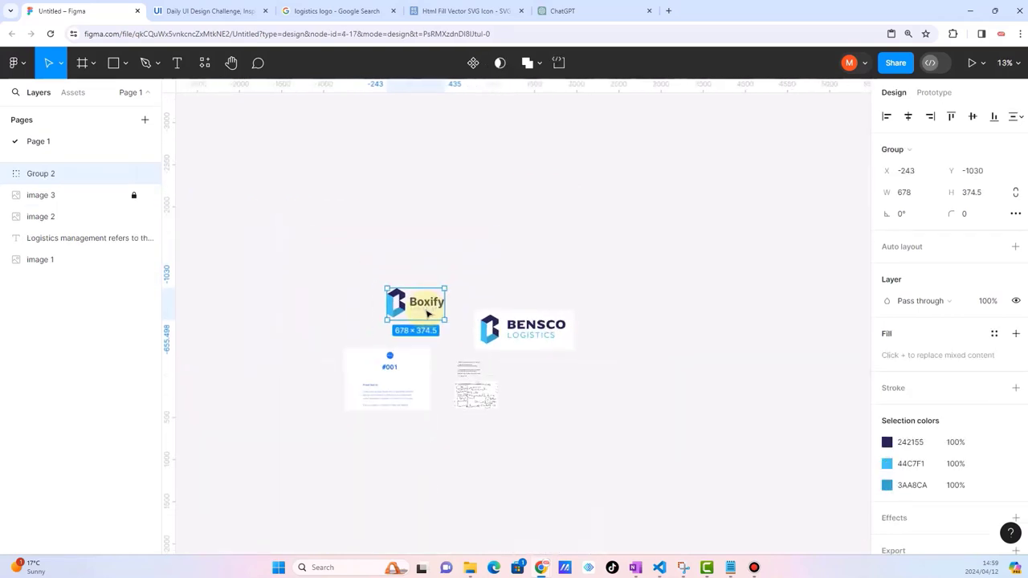
scroll(404, 320, up, 5)
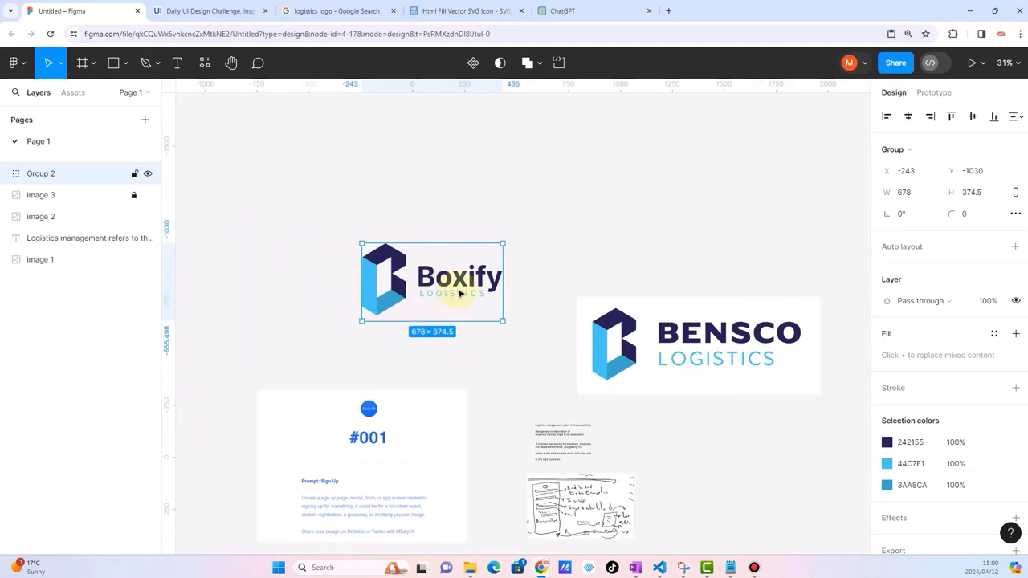
click(573, 238)
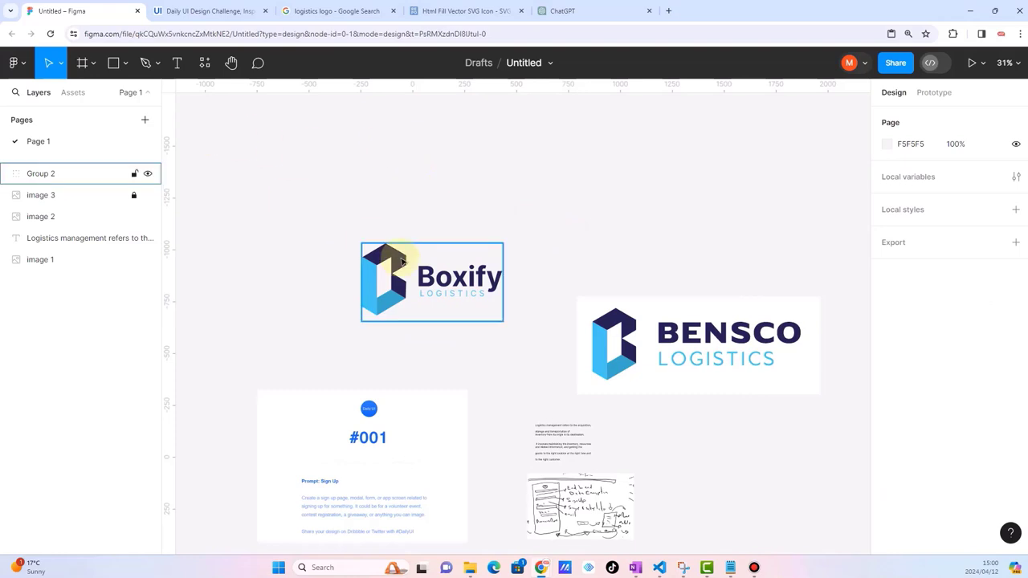
scroll(403, 261, down, 2)
scroll(403, 261, right, 1)
scroll(402, 261, down, 1)
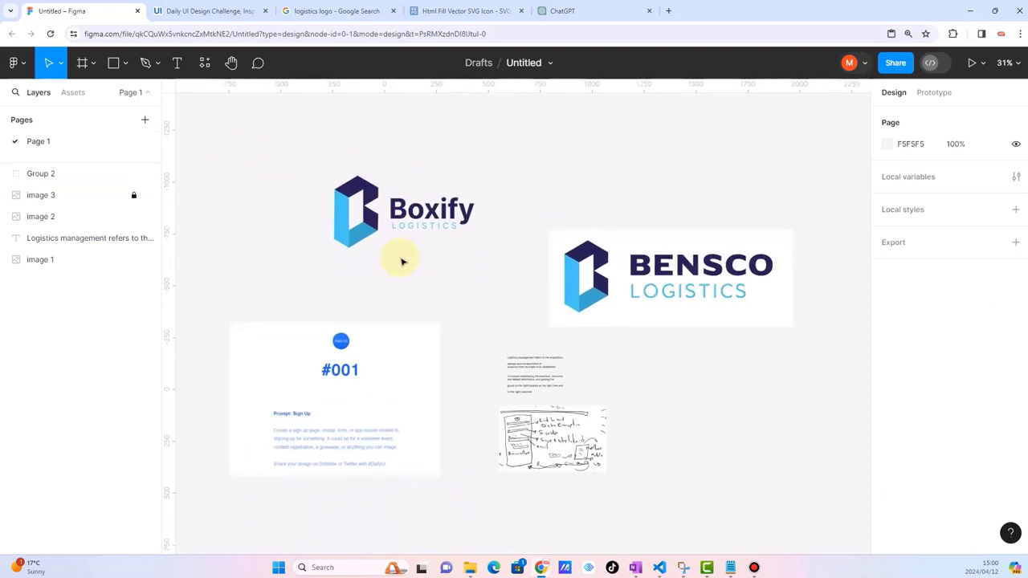
scroll(403, 261, down, 2)
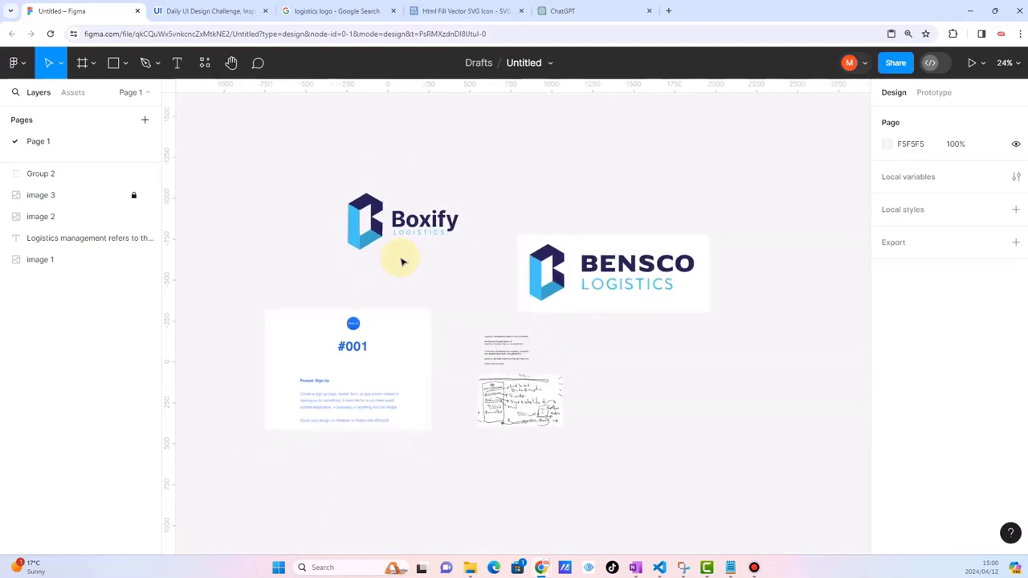
drag(413, 225, 388, 246)
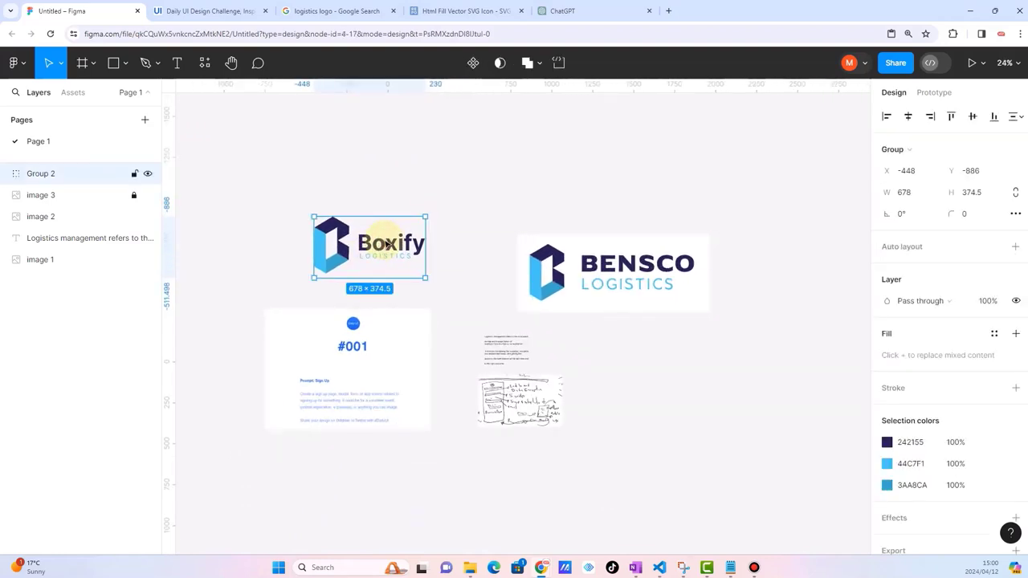
click(463, 239)
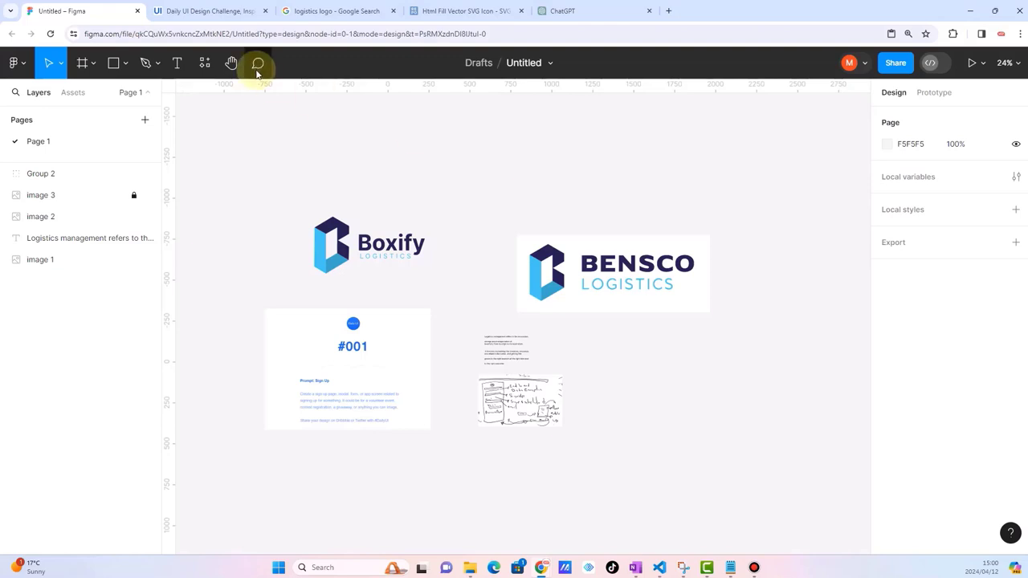
- Search resources for 'PEXELS' and run the Pexels plugin from the Plugins list
click(205, 62)
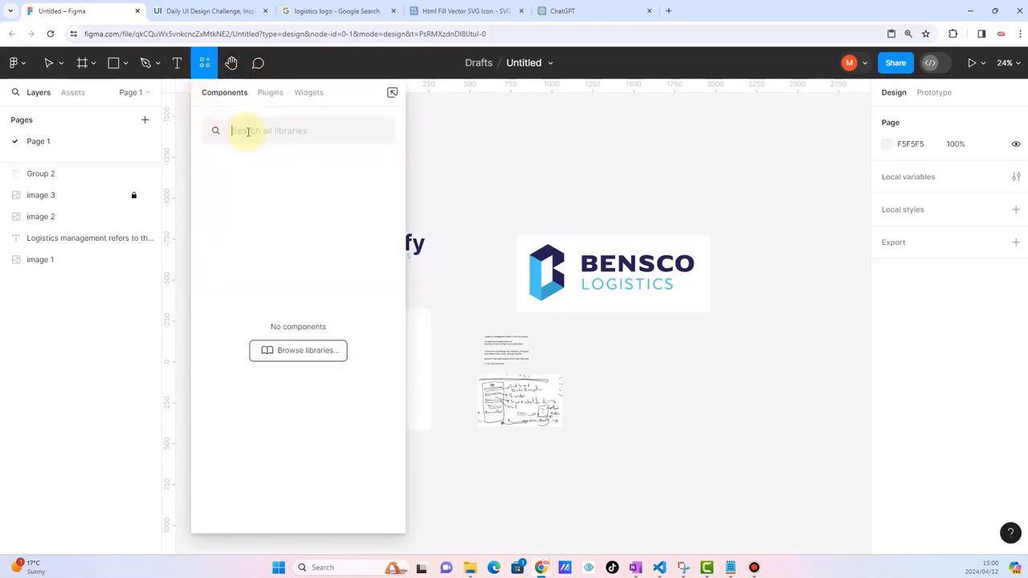
text(PEXELS)
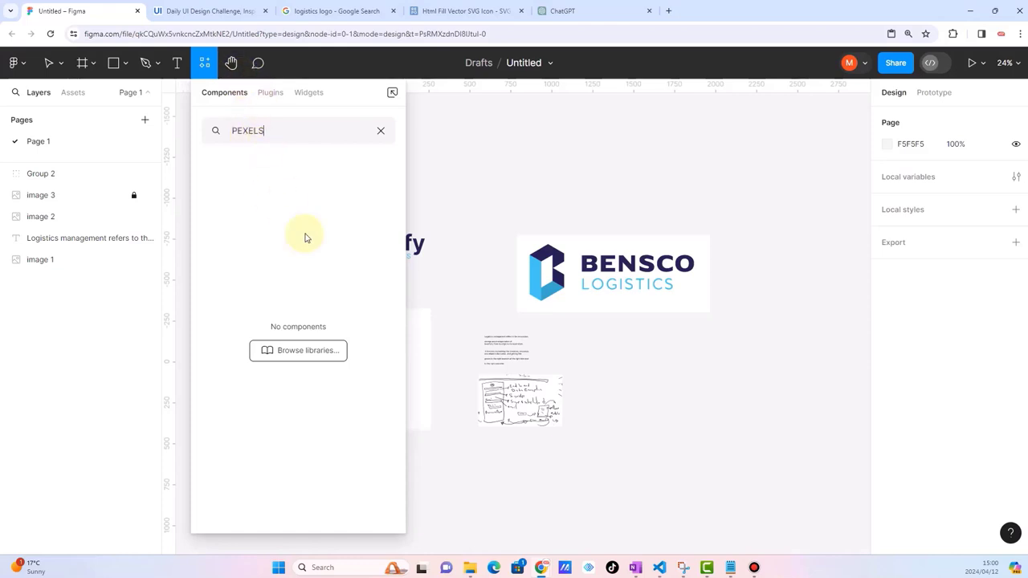
key(BackSpace)
key(BackSpace)
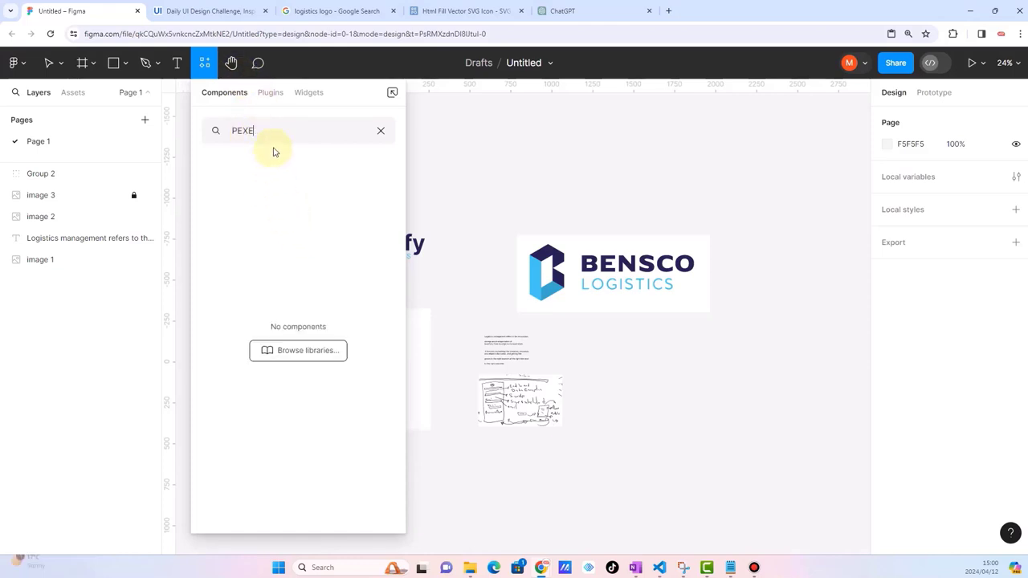
click(271, 94)
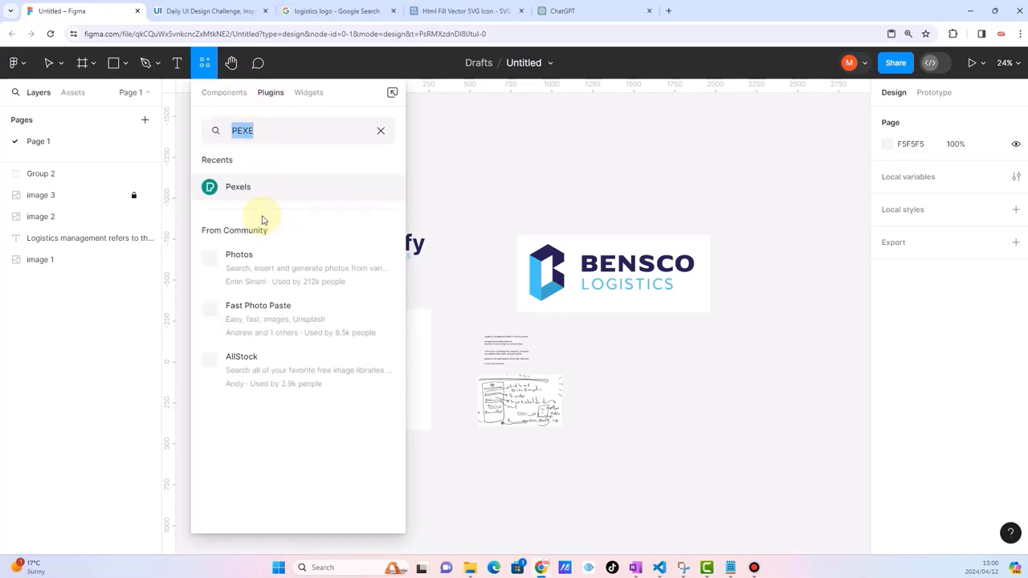
click(246, 193)
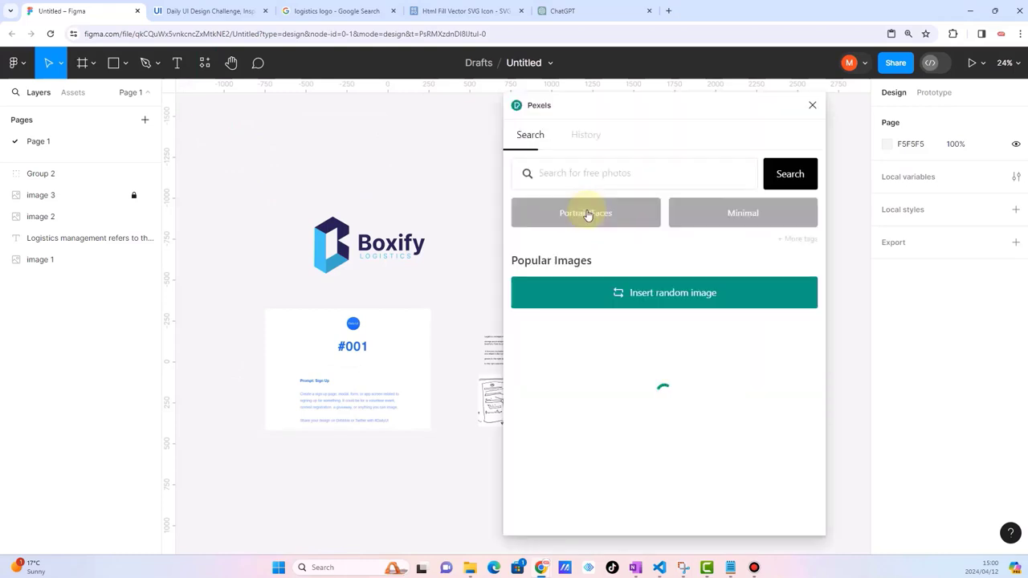
- Search Pexels for 'LOGISTICS' and scroll the results to the airplane photo
click(593, 138)
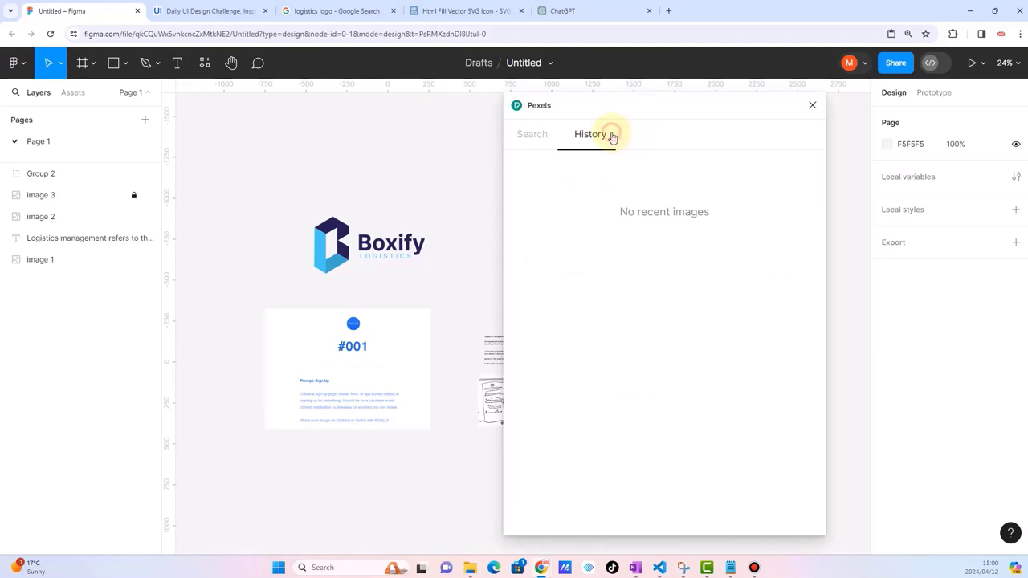
click(547, 133)
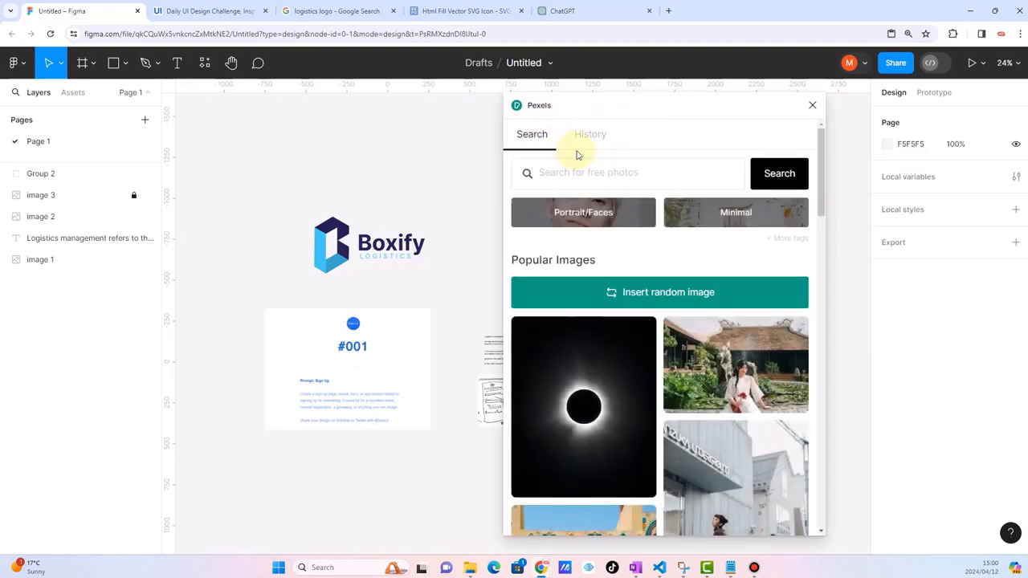
click(574, 177)
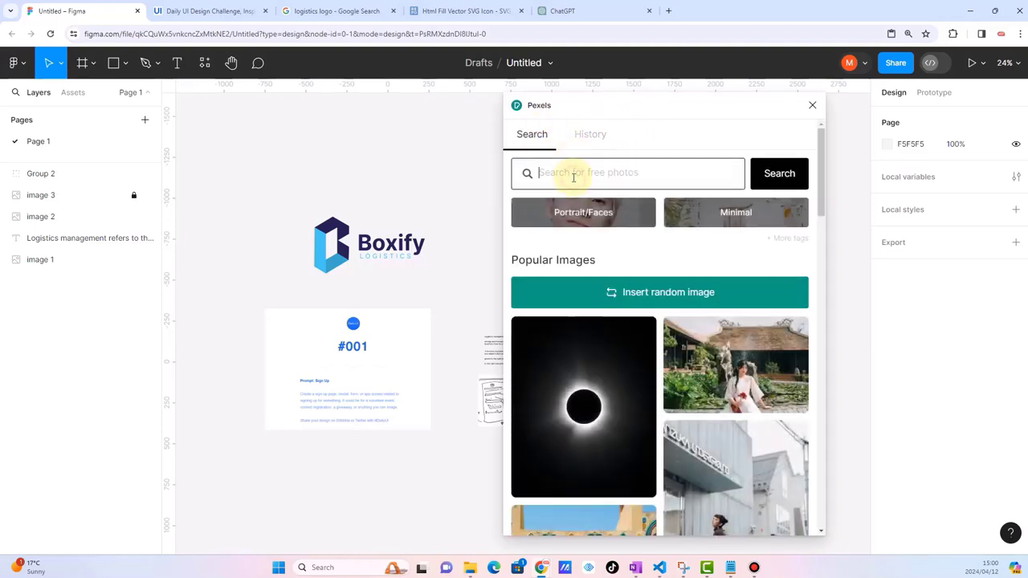
text(LOGISTICS)
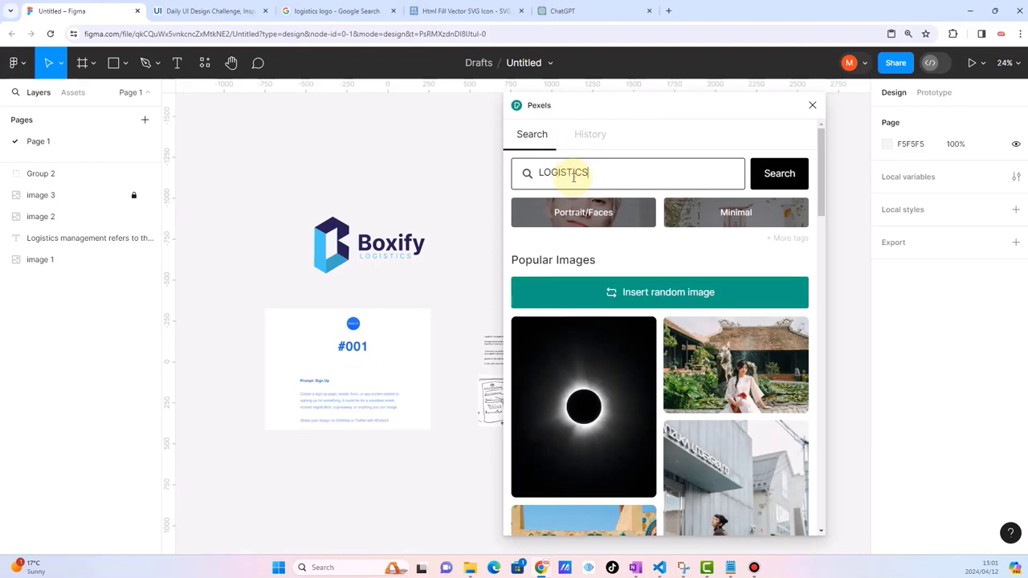
key(Return)
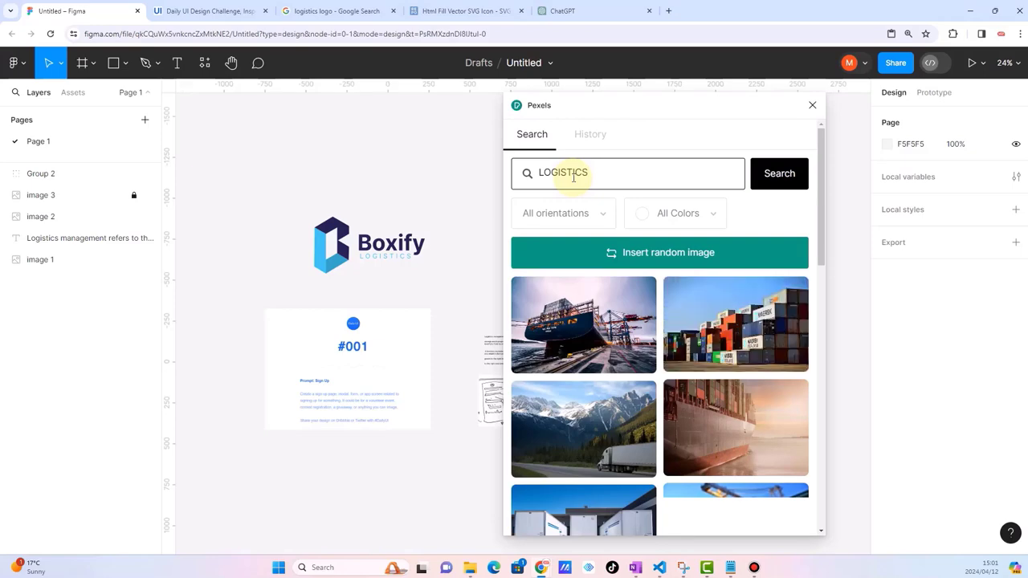
scroll(693, 368, down, 5)
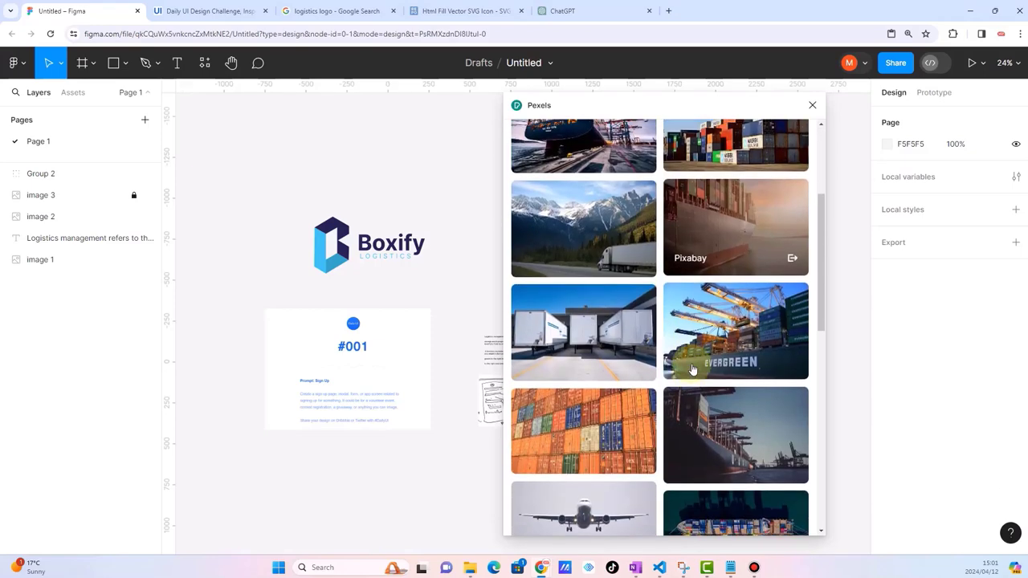
scroll(693, 369, down, 5)
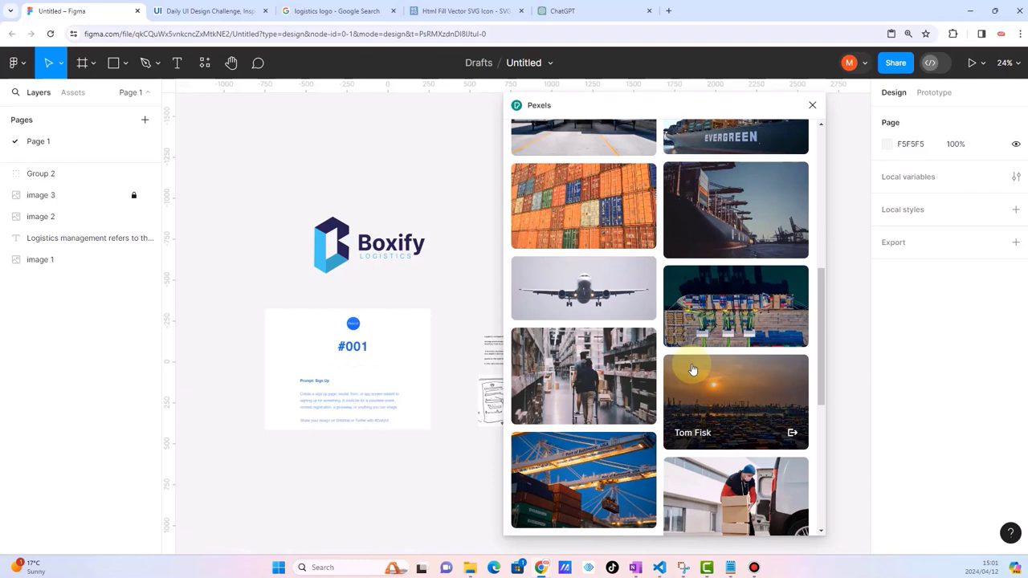
scroll(692, 369, down, 2)
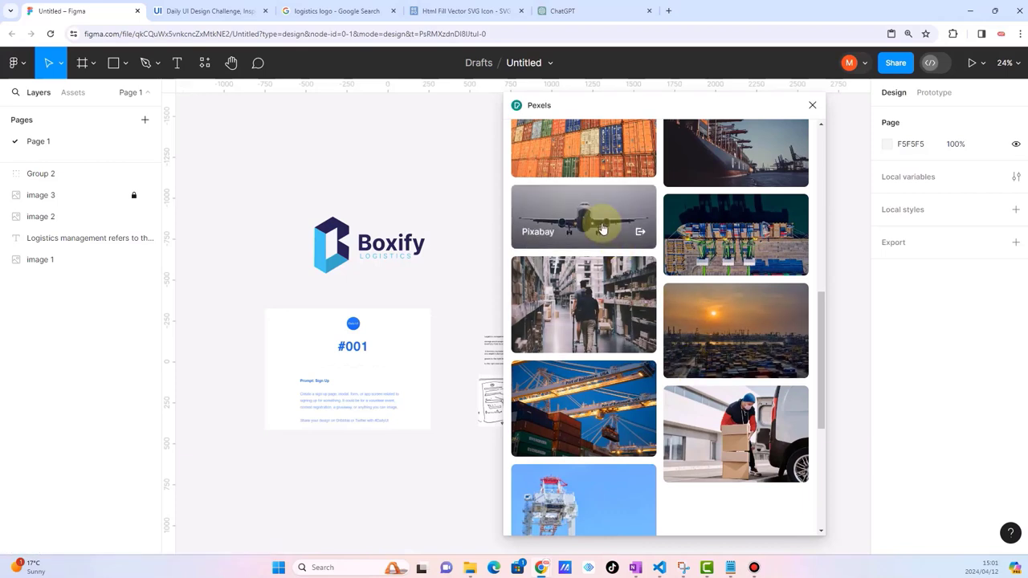
- Insert the Pexels airplane photo and place it to the left of the Boxify logo
click(602, 228)
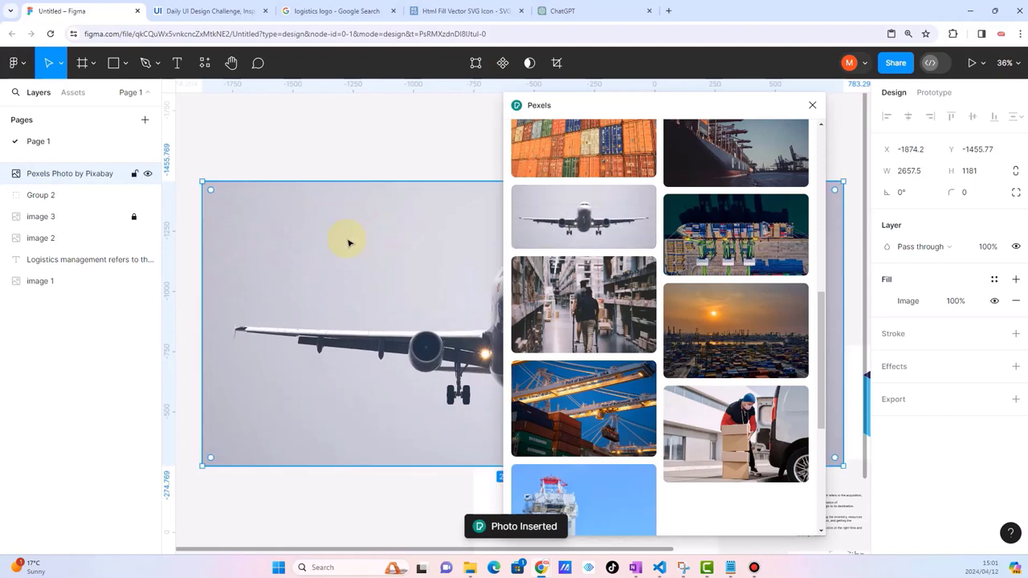
scroll(347, 241, down, 5)
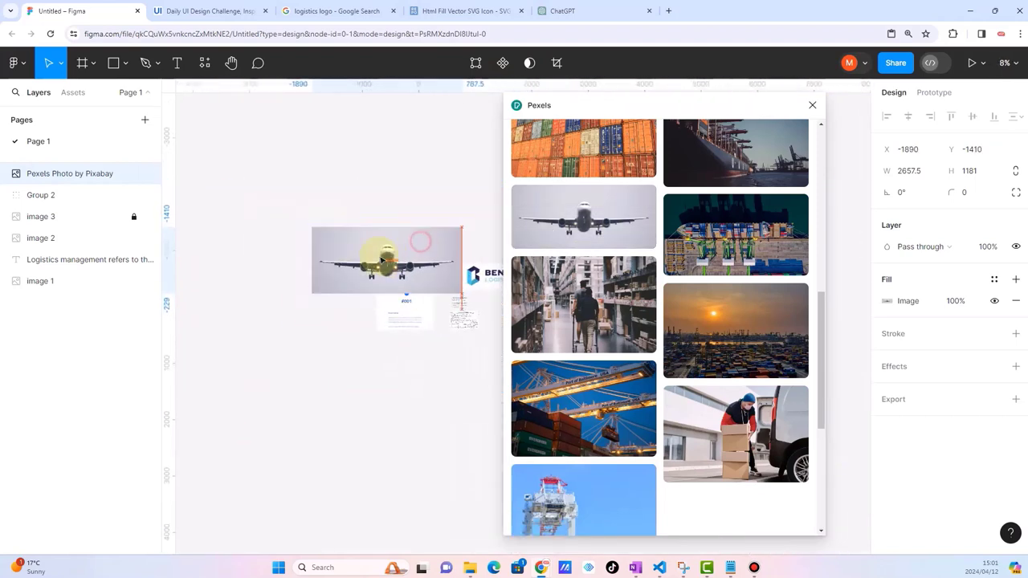
drag(419, 242, 329, 219)
click(432, 224)
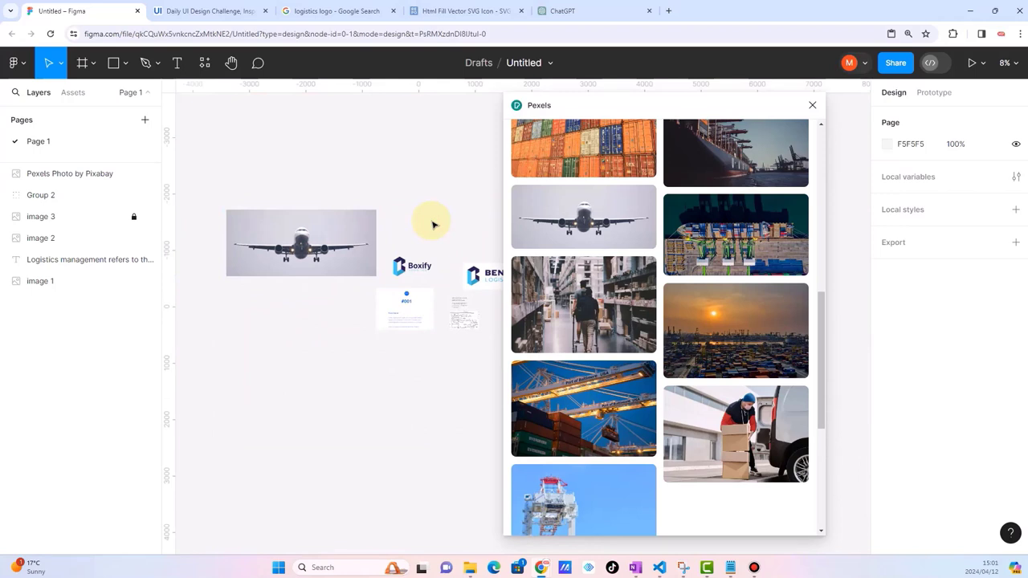
scroll(432, 225, up, 2)
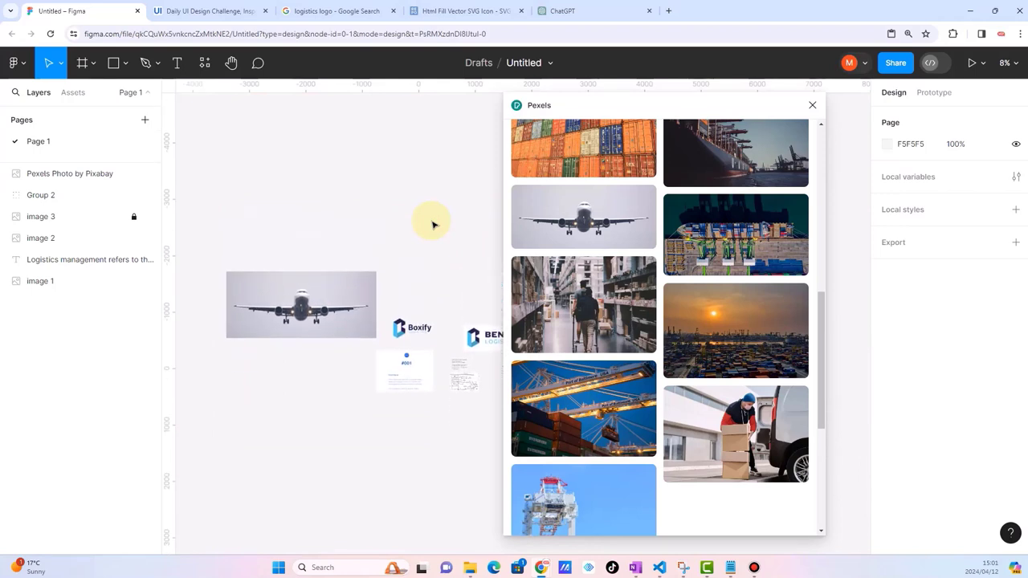
scroll(625, 233, up, 3)
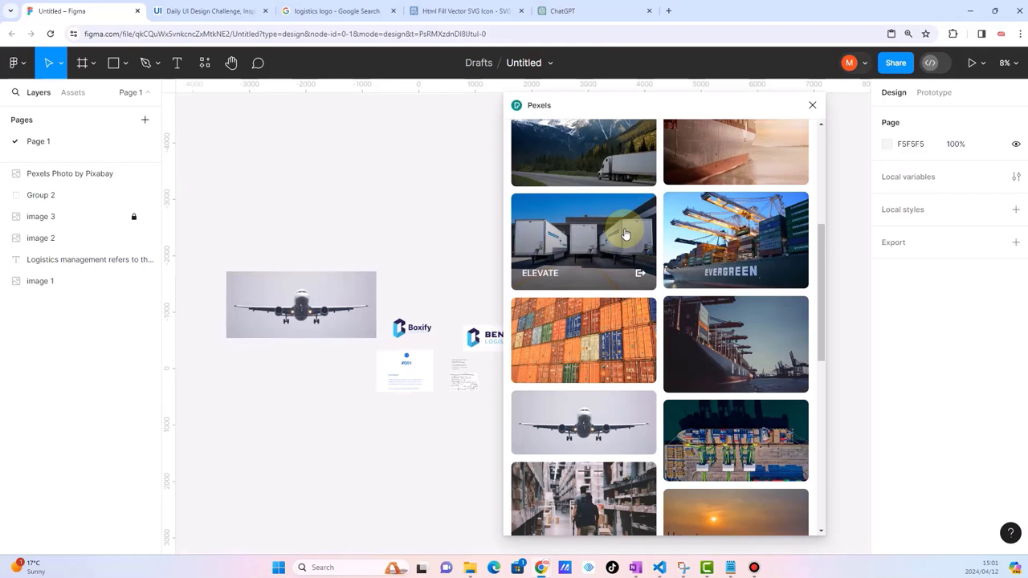
scroll(651, 285, up, 5)
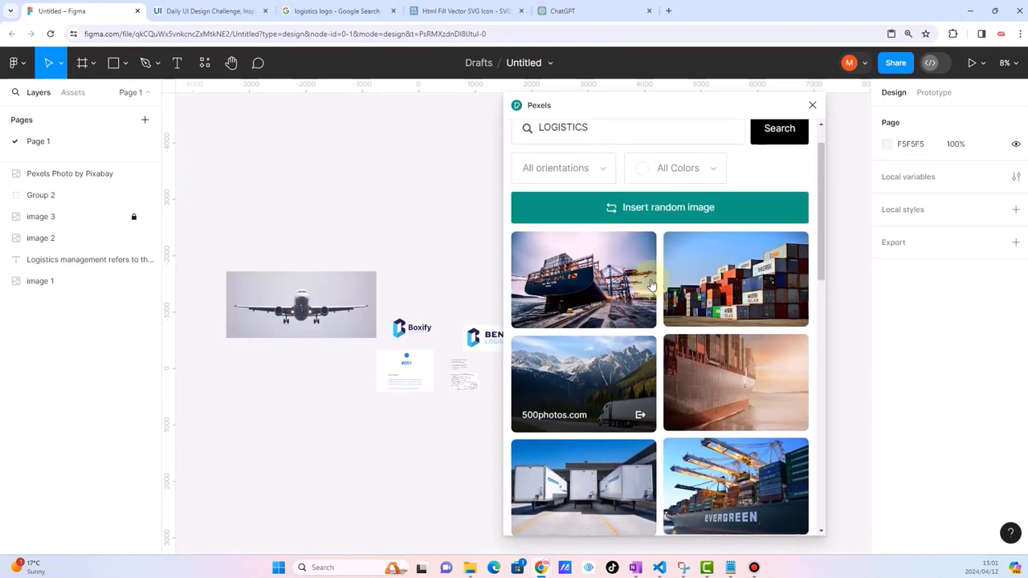
scroll(649, 287, up, 1)
click(611, 169)
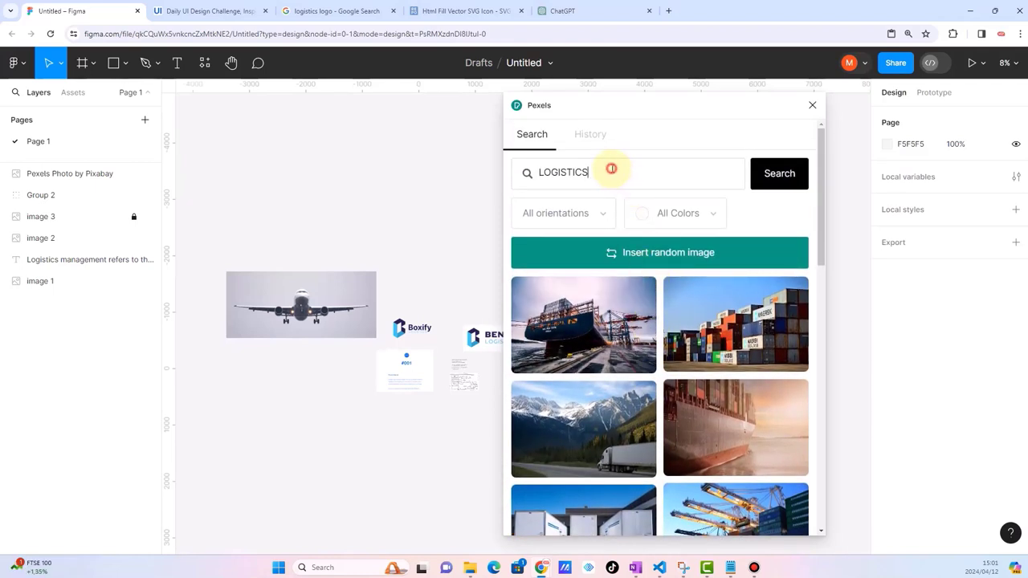
double_click(611, 169)
click(283, 318)
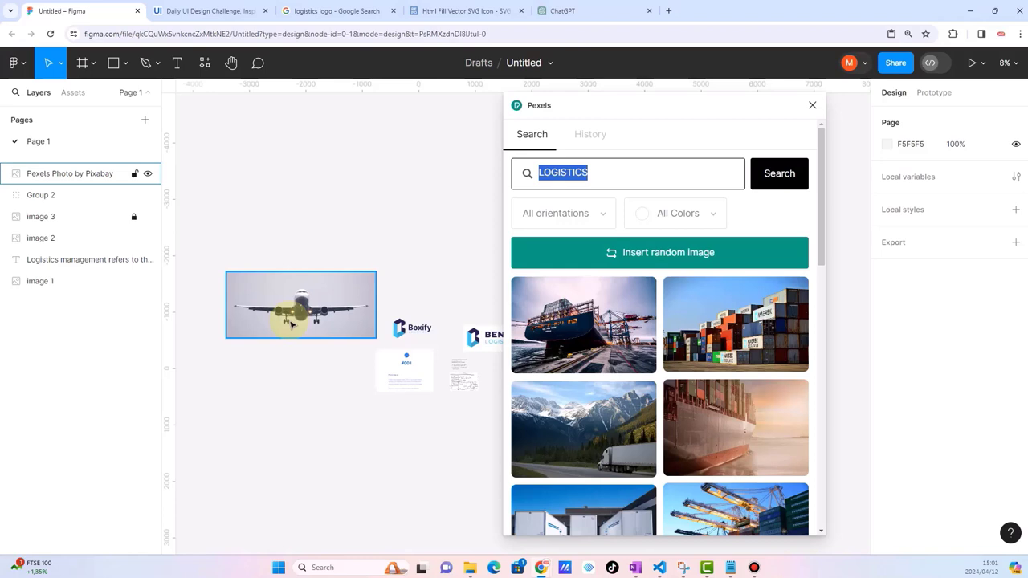
key(Escape)
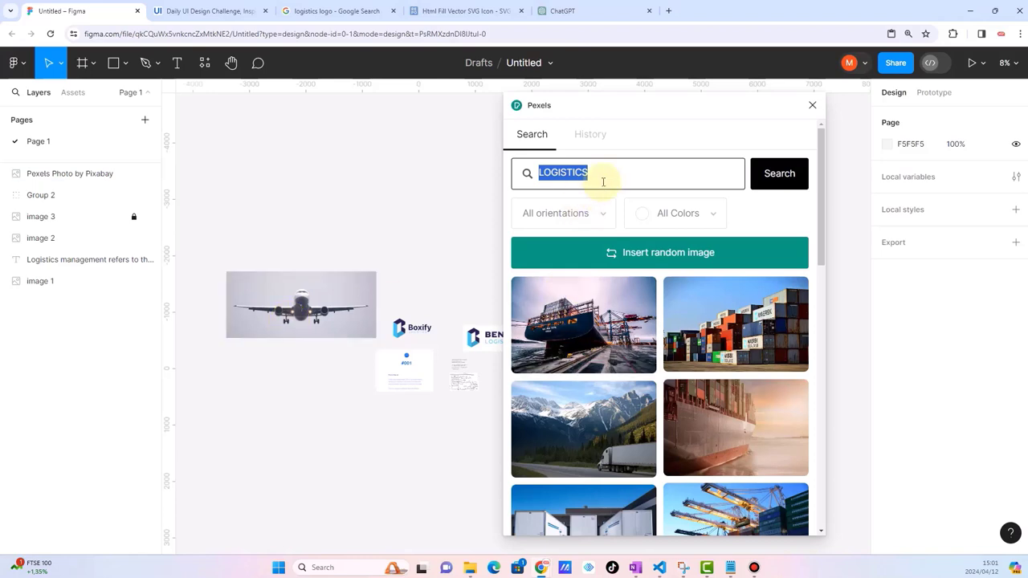
text(BU)
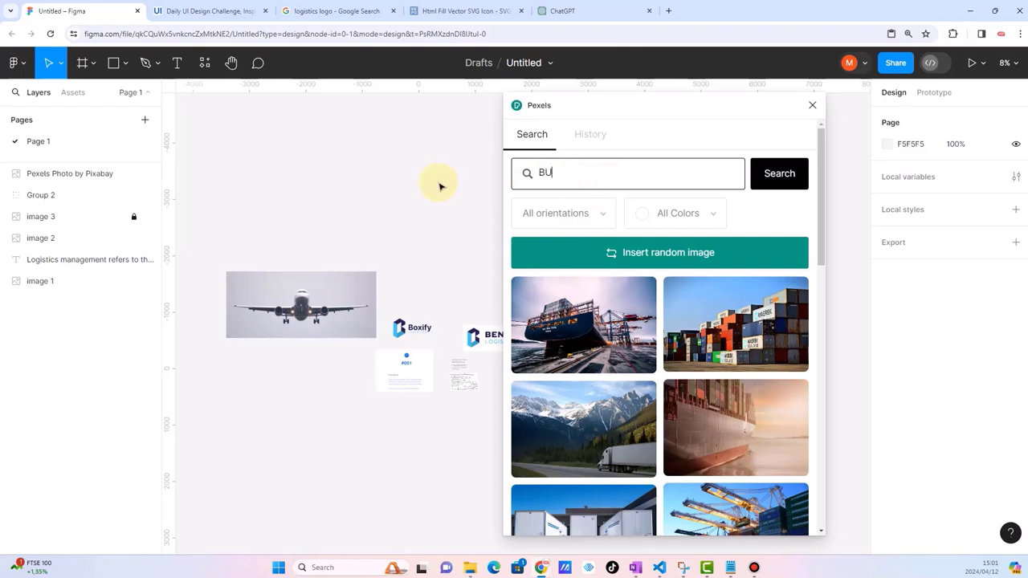
text(SINESS P)
text(EOPLE)
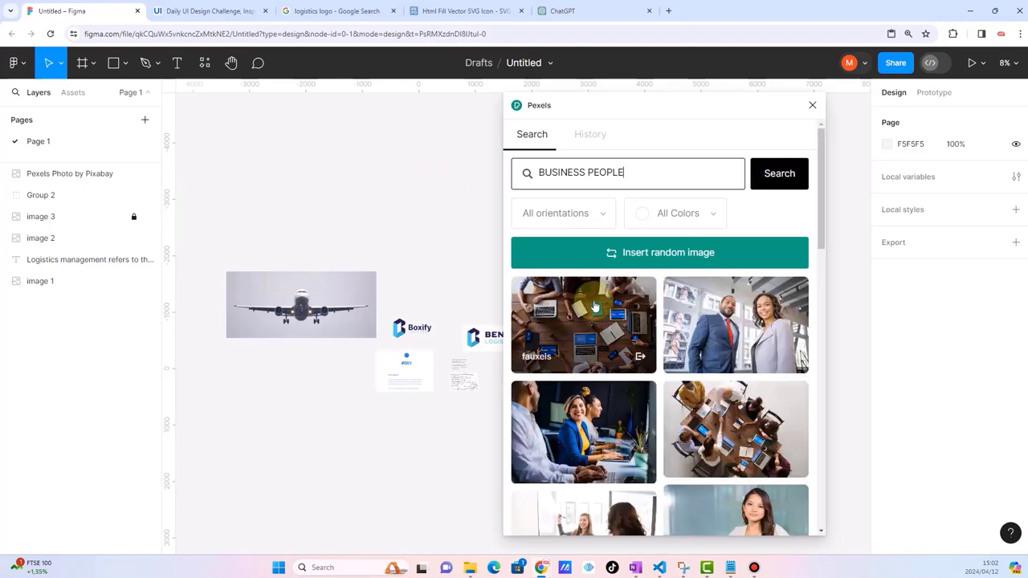
scroll(594, 306, down, 2)
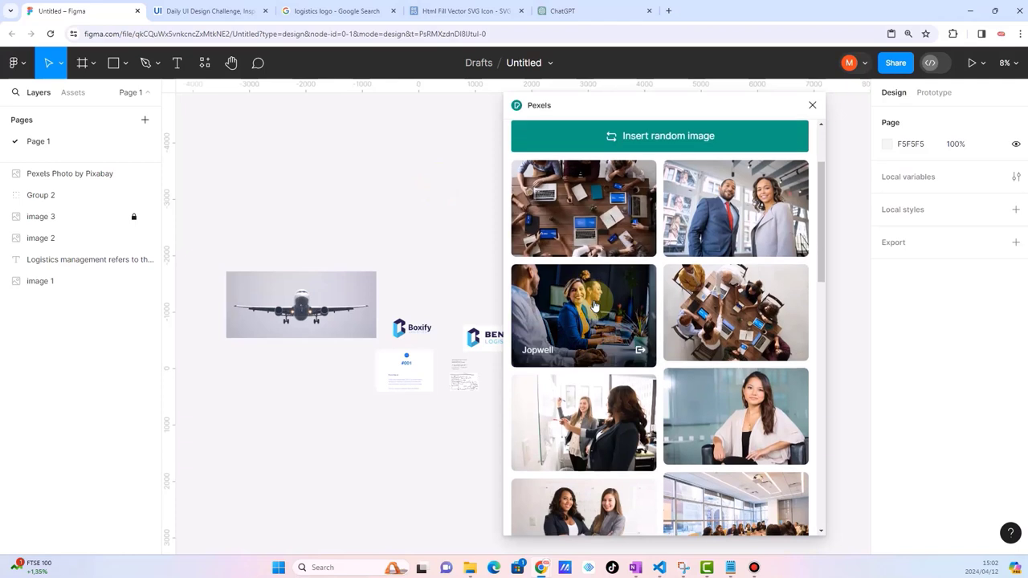
scroll(689, 373, down, 2)
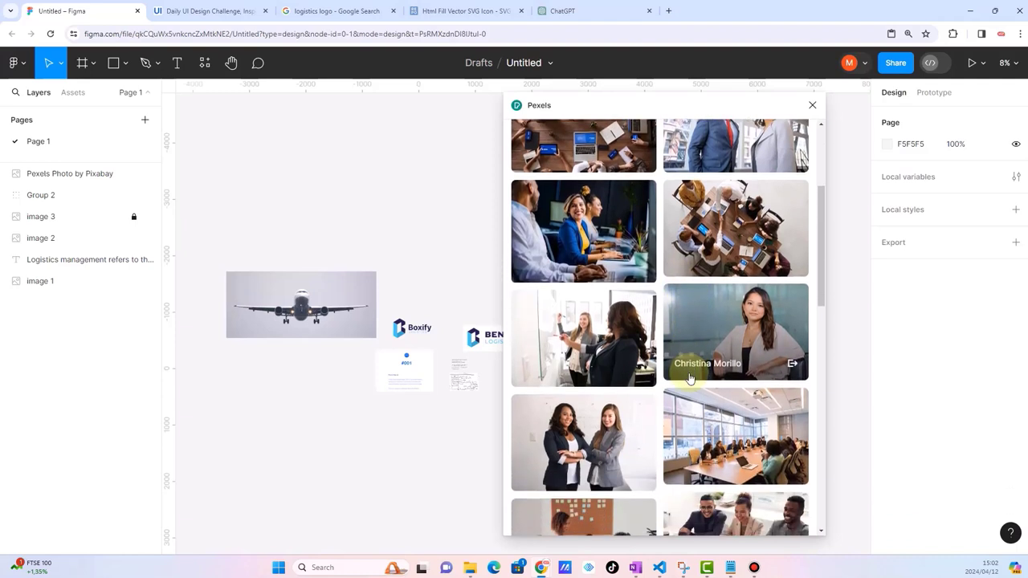
scroll(689, 377, down, 2)
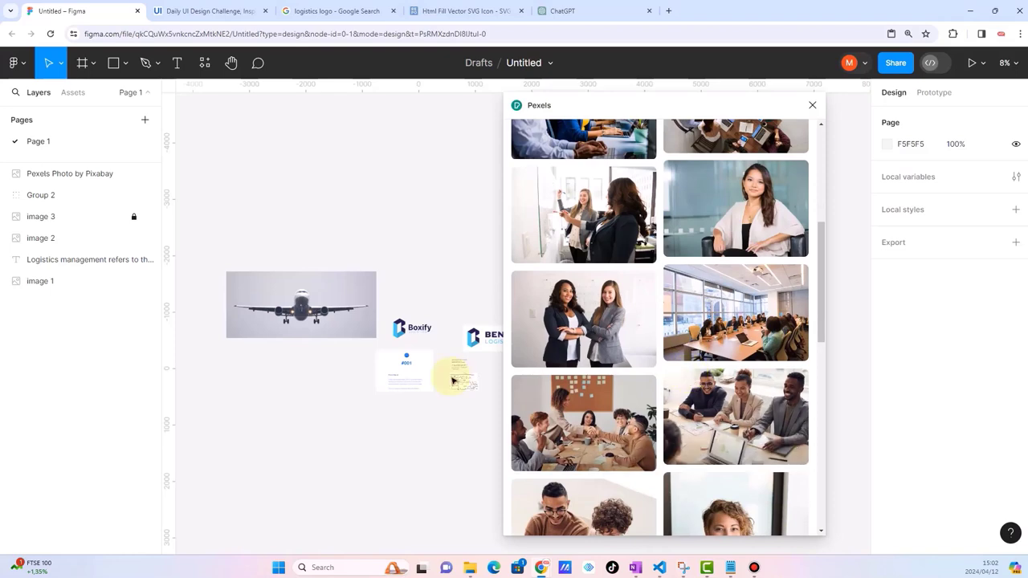
scroll(638, 371, down, 1)
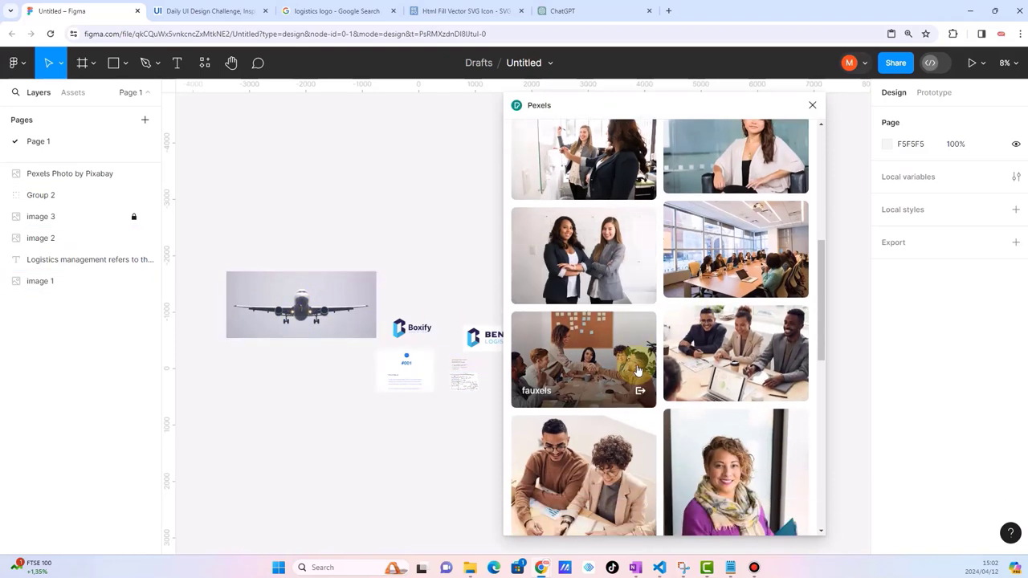
scroll(639, 370, down, 3)
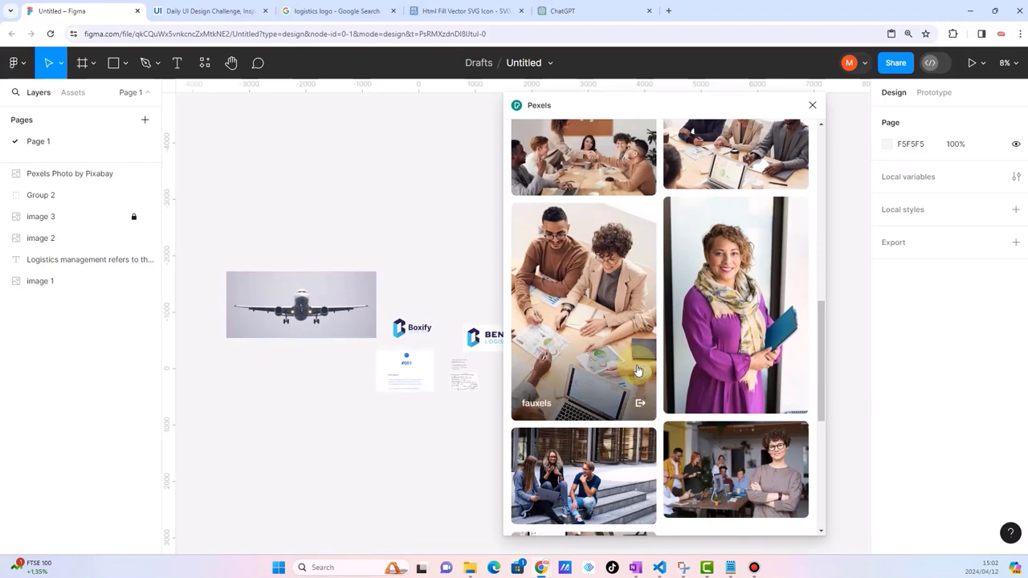
scroll(639, 370, down, 1)
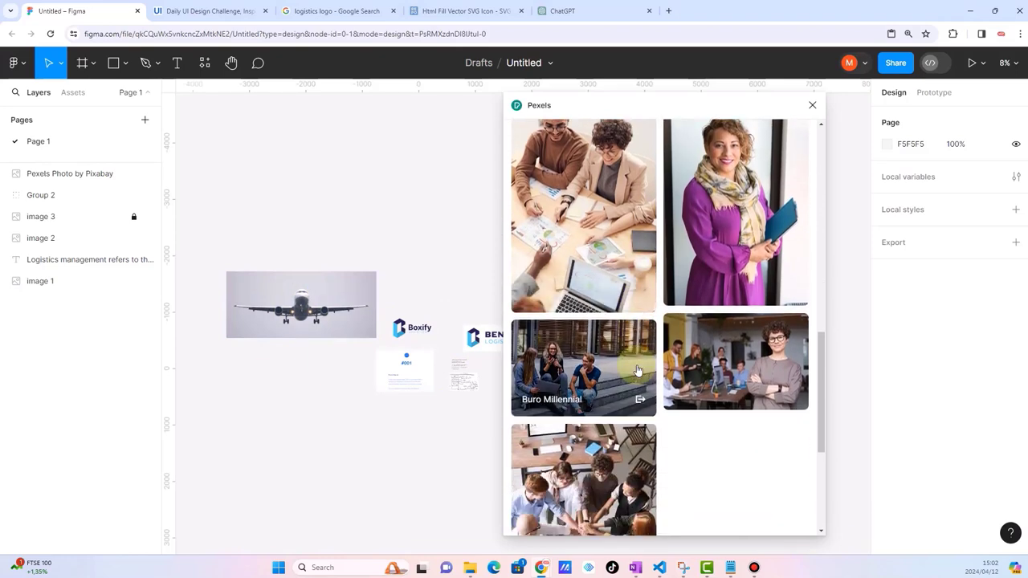
scroll(639, 370, down, 4)
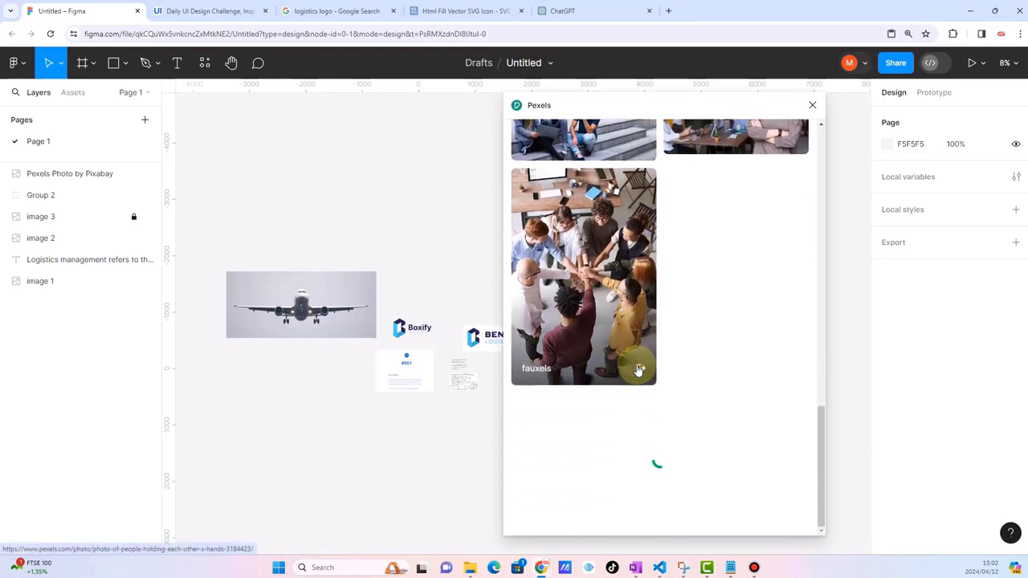
scroll(639, 370, down, 3)
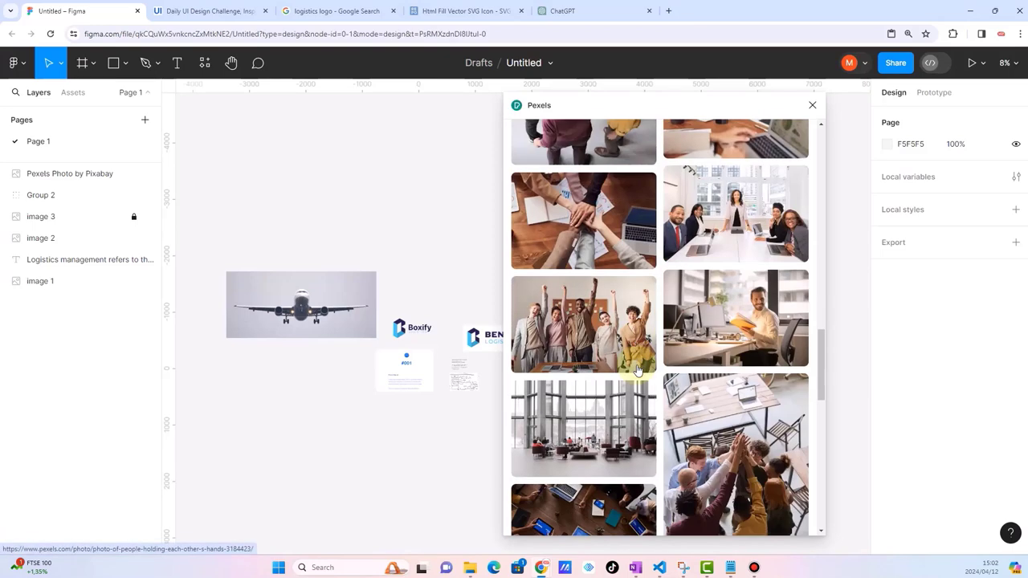
scroll(639, 370, down, 3)
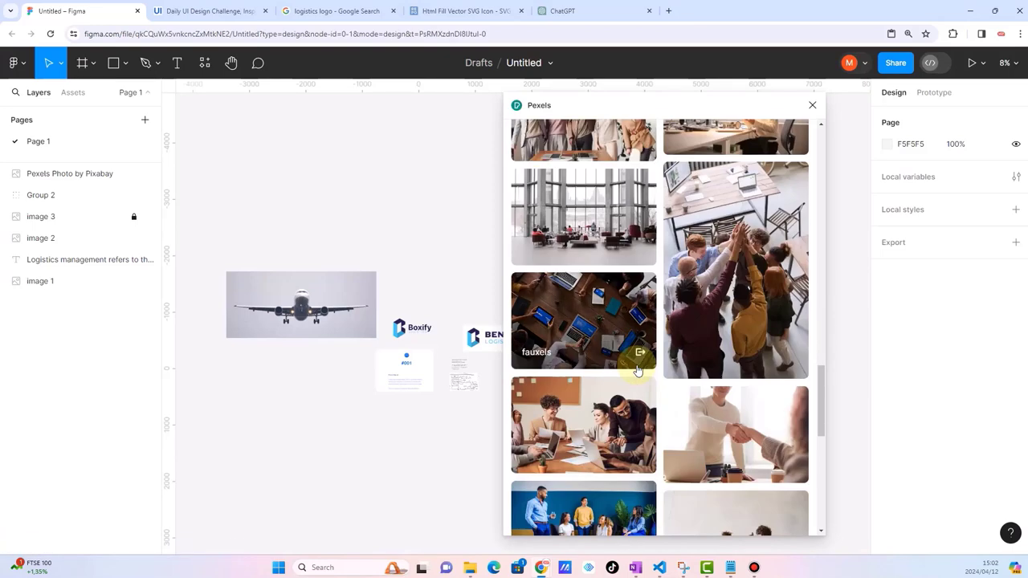
scroll(638, 370, down, 3)
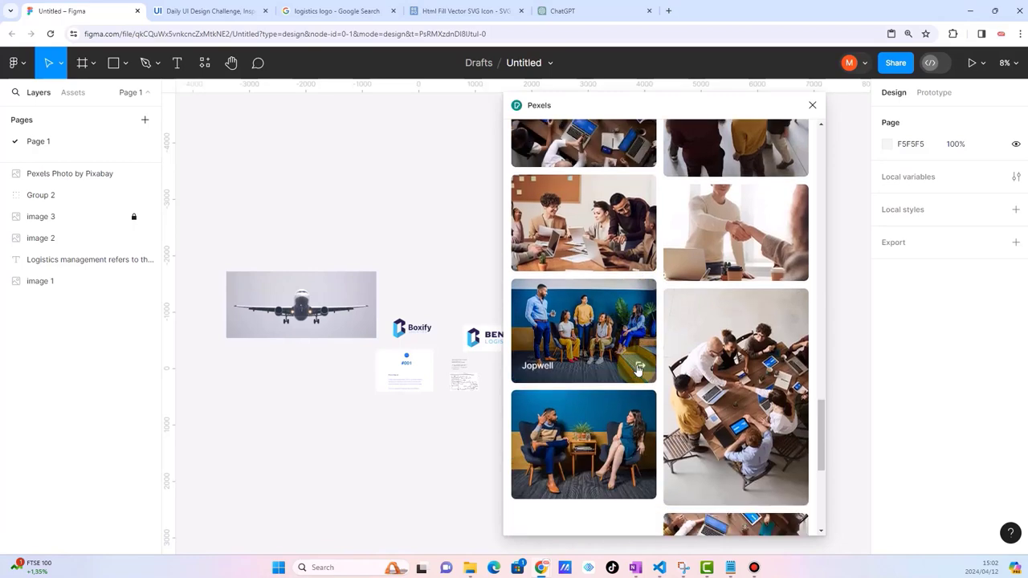
scroll(638, 370, up, 15)
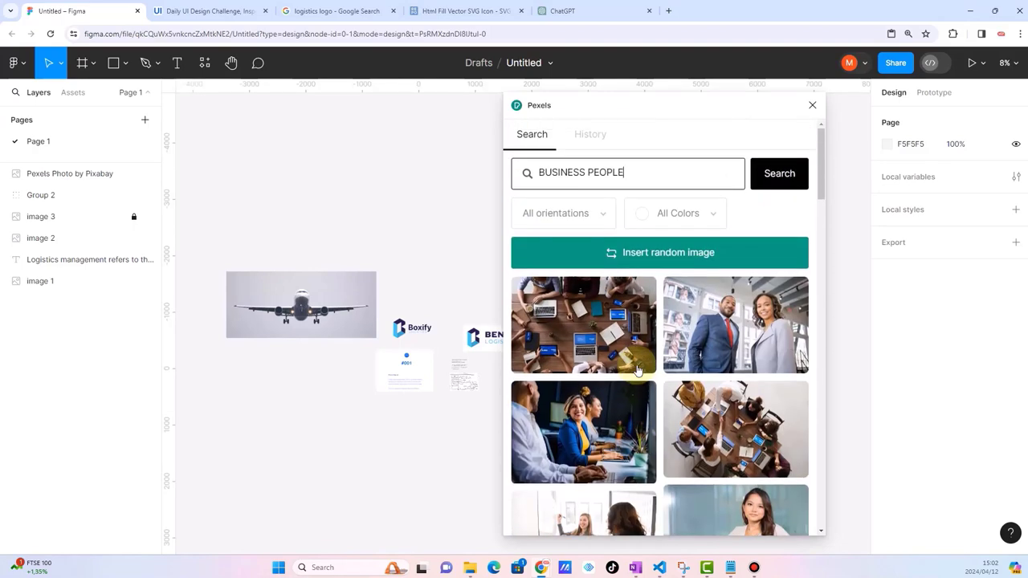
- Insert the Pexels businessman-and-businesswoman photo and position it below the airplane shot
click(755, 328)
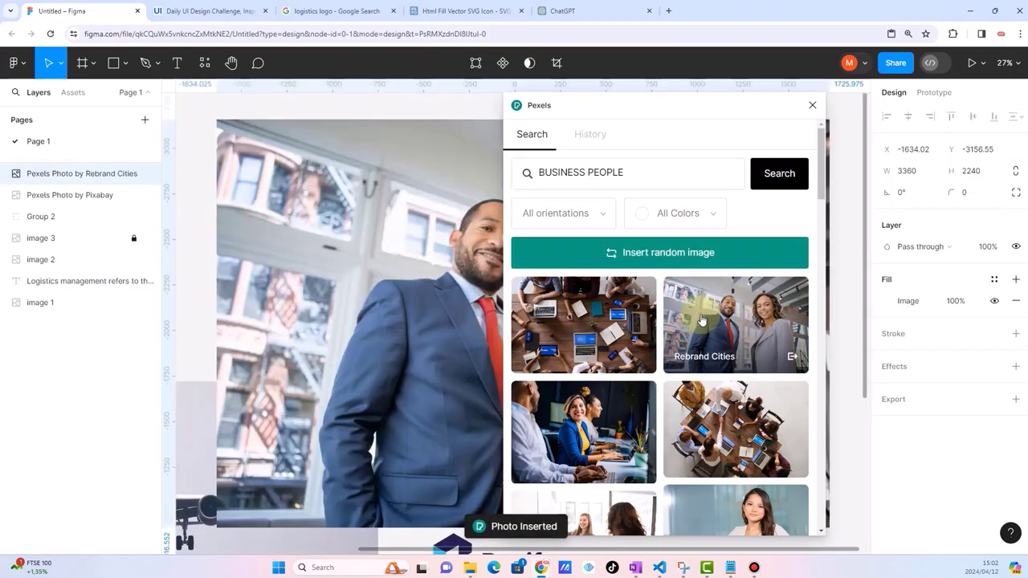
scroll(356, 271, down, 5)
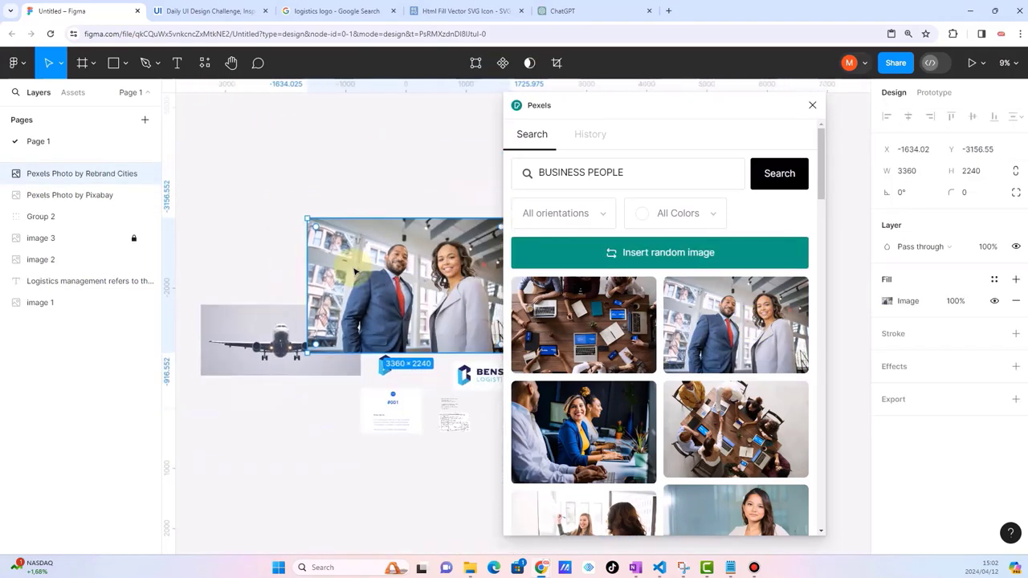
drag(355, 271, 260, 461)
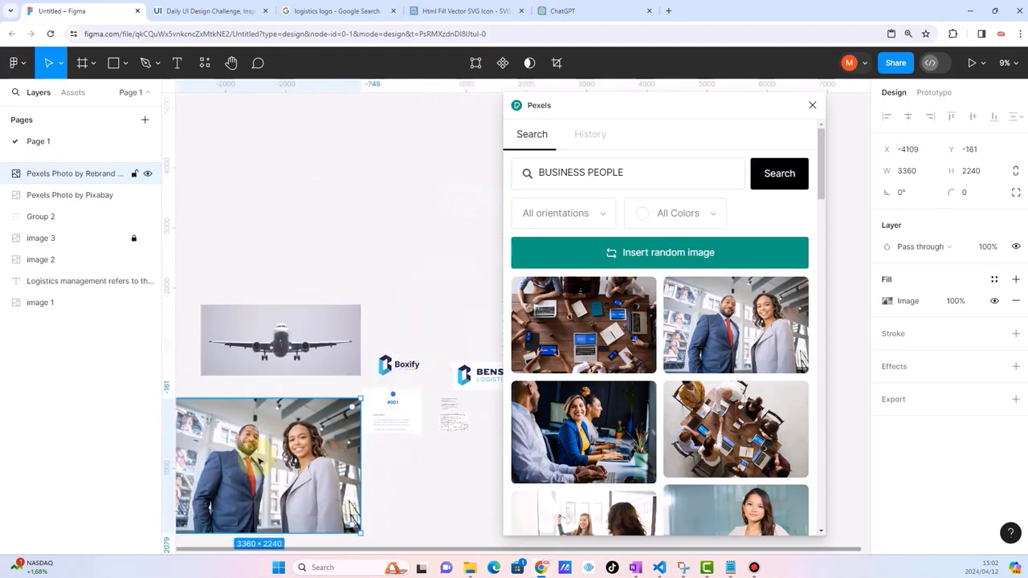
click(297, 291)
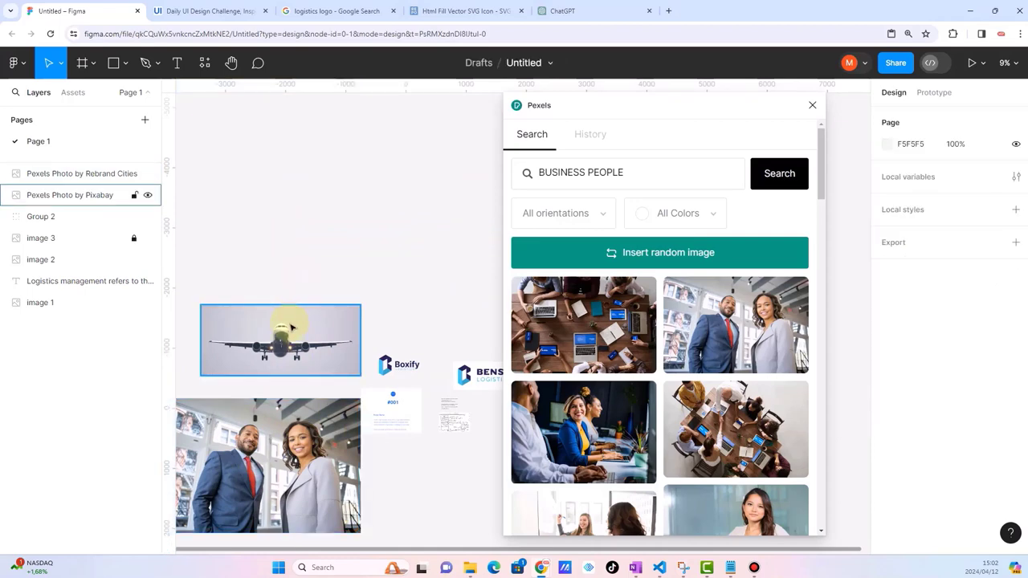
scroll(291, 328, up, 5)
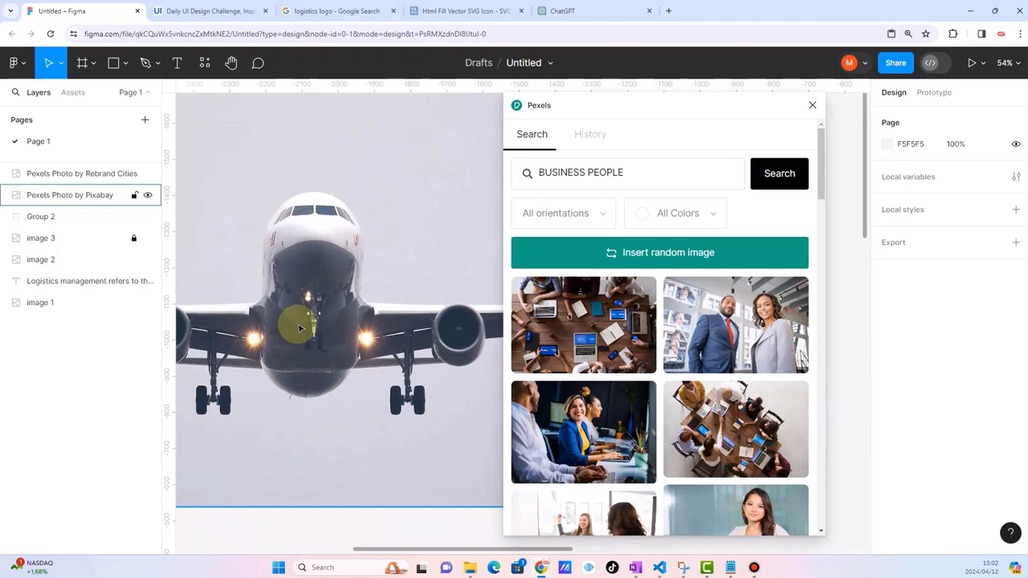
scroll(301, 327, down, 2)
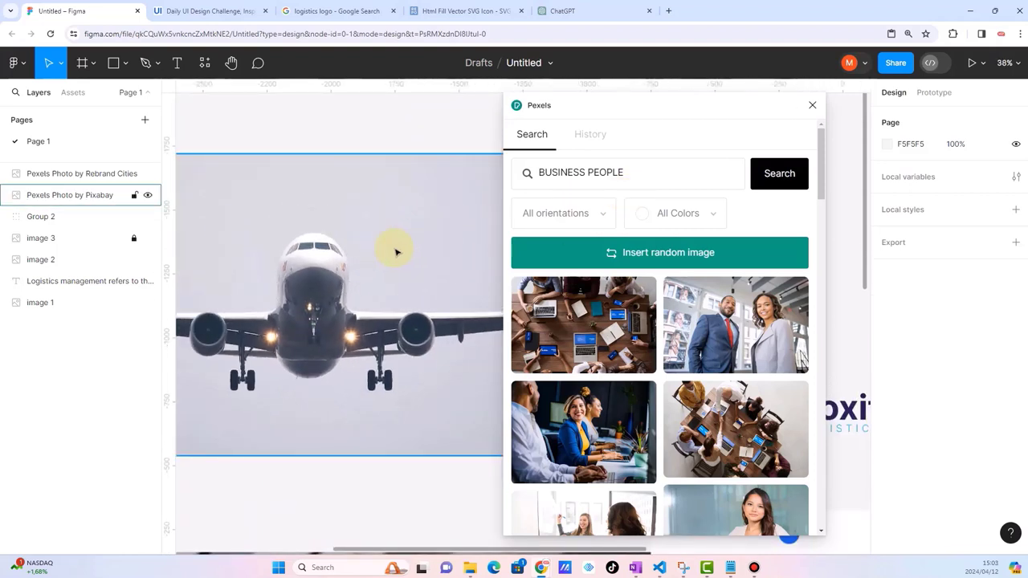
scroll(396, 252, down, 2)
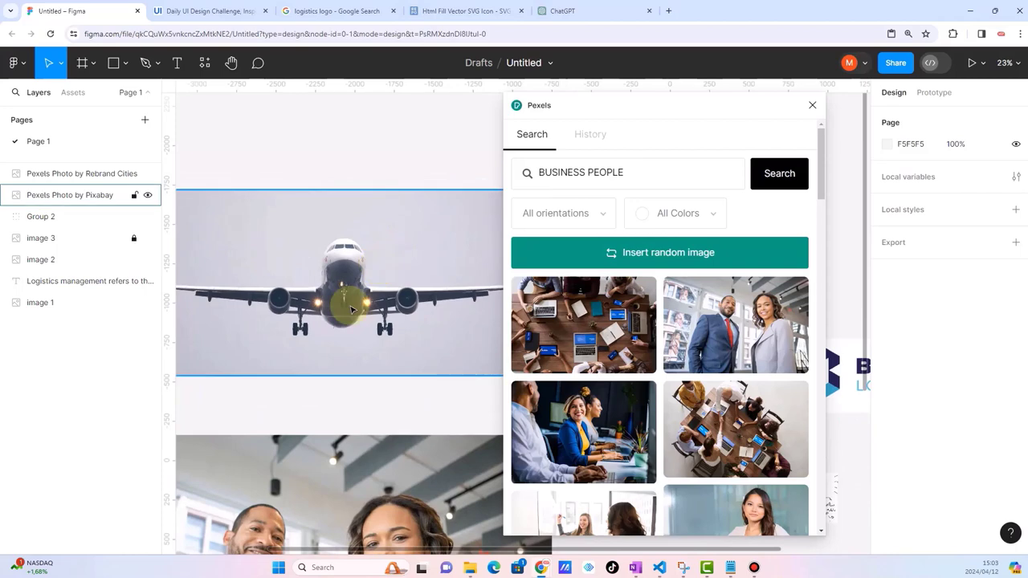
scroll(349, 305, down, 2)
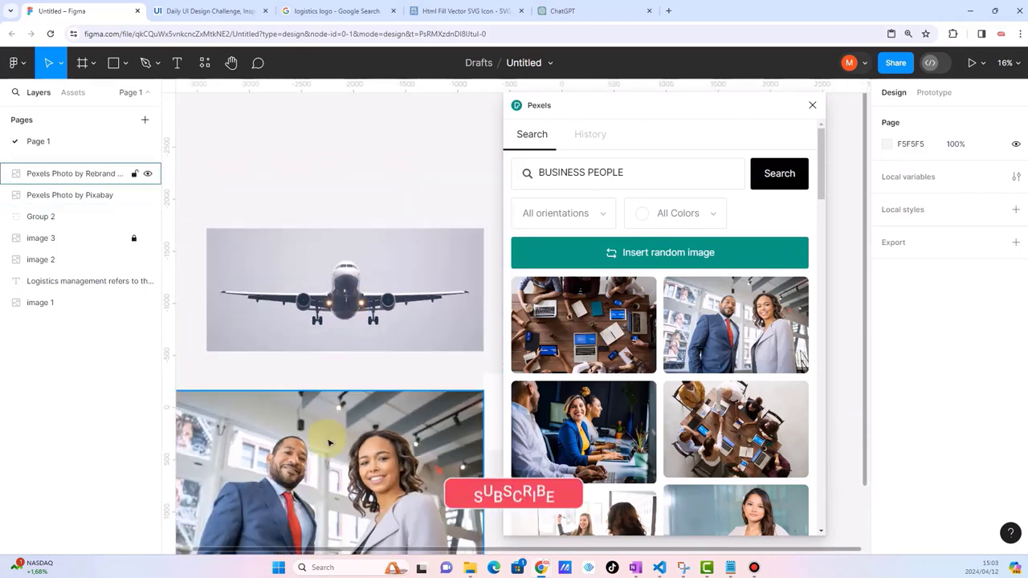
scroll(329, 443, down, 3)
scroll(330, 442, right, 1)
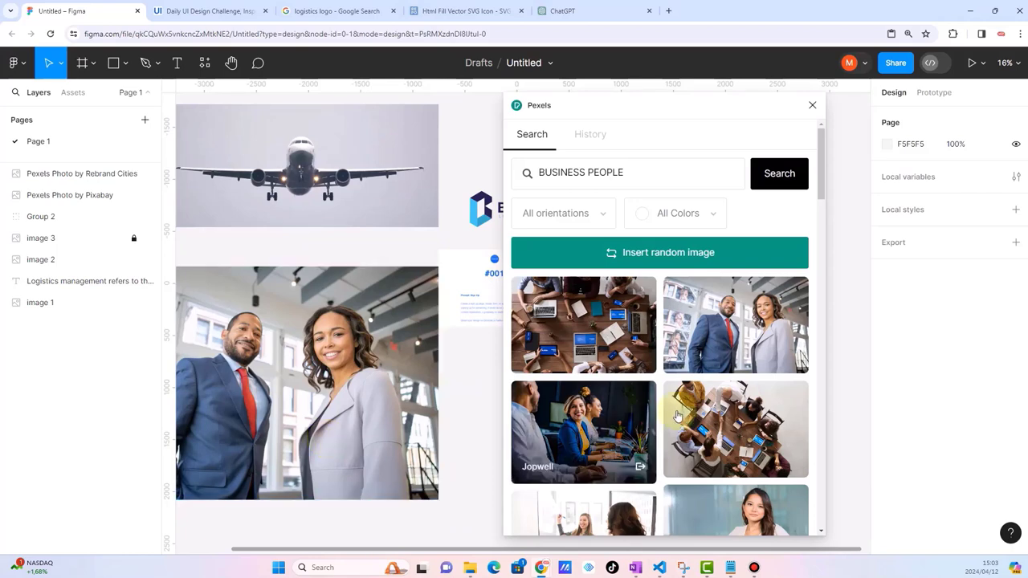
scroll(679, 416, down, 1)
scroll(678, 416, down, 1)
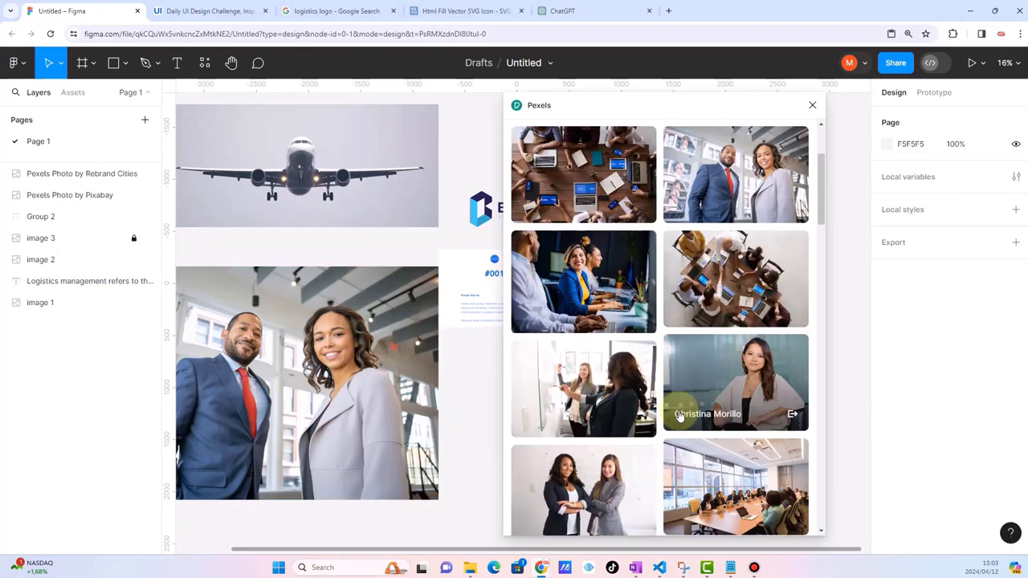
scroll(679, 416, down, 2)
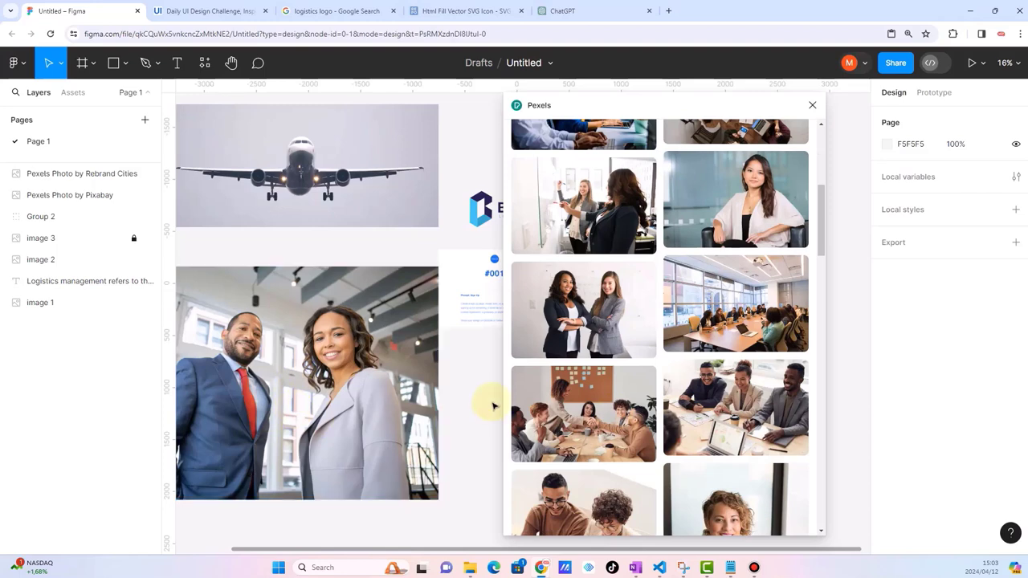
scroll(494, 406, up, 4)
scroll(595, 217, up, 4)
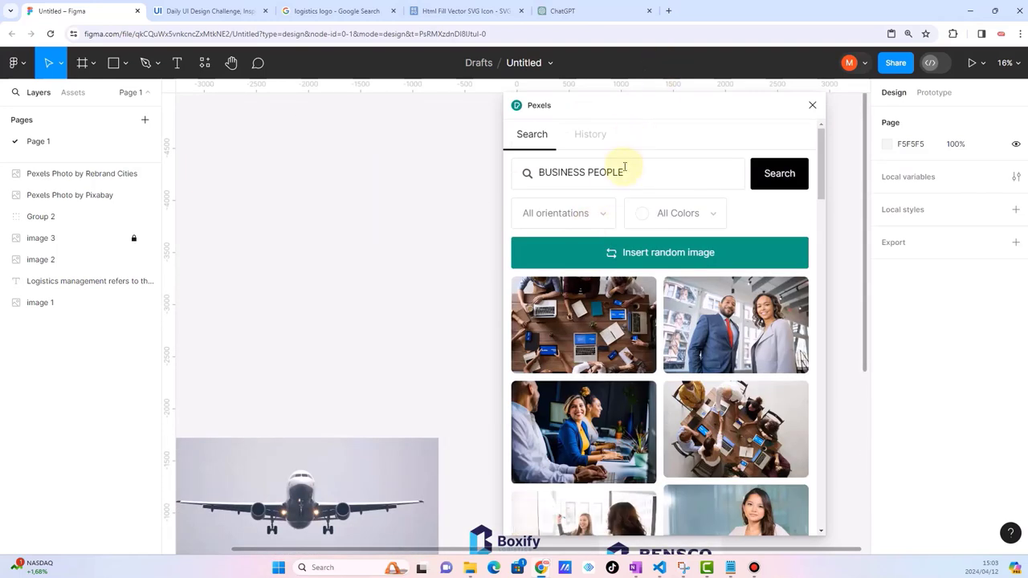
- Replace the Pexels search term with 'confident' and browse the returned photos
drag(625, 172, 438, 180)
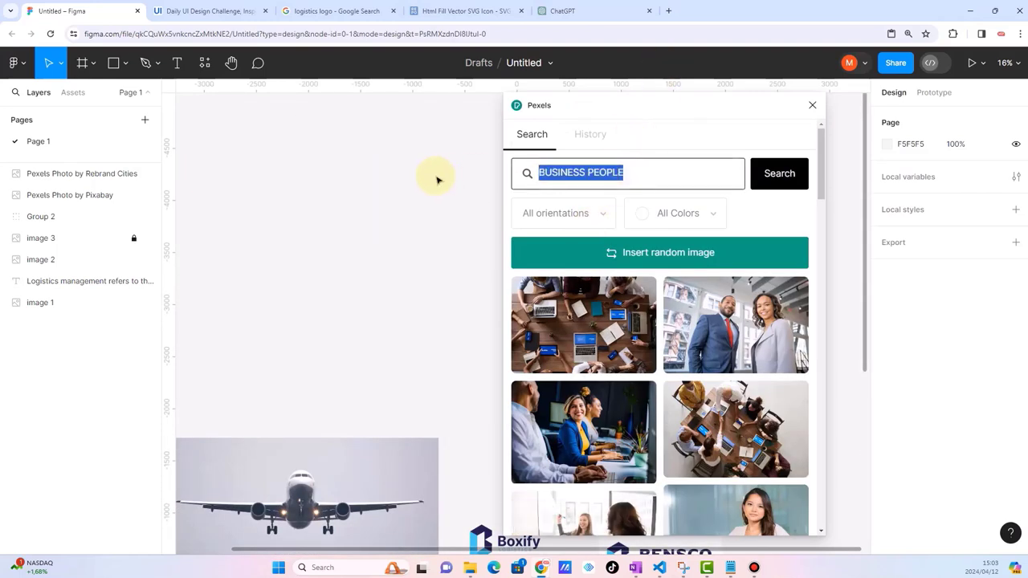
text(conf)
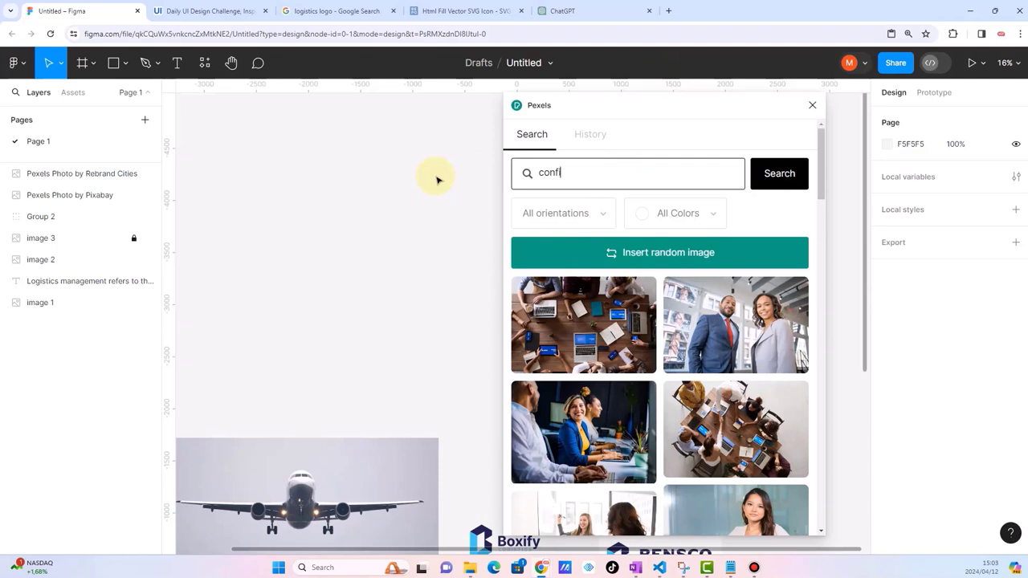
text(i)
key(BackSpace)
key(BackSpace)
key(BackSpace)
key(BackSpace)
key(BackSpace)
text(confident)
key(Return)
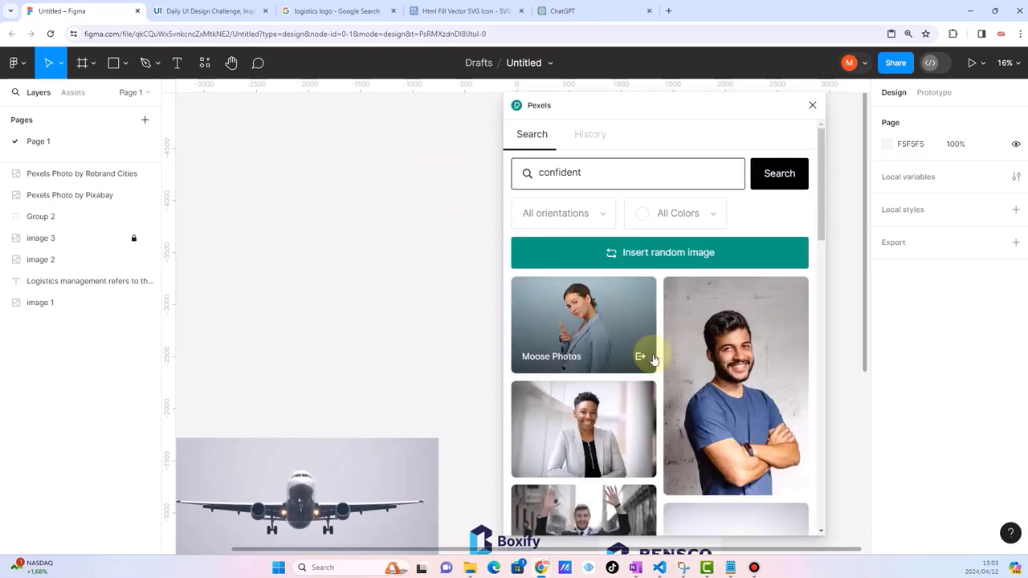
scroll(652, 355, down, 3)
scroll(652, 359, down, 6)
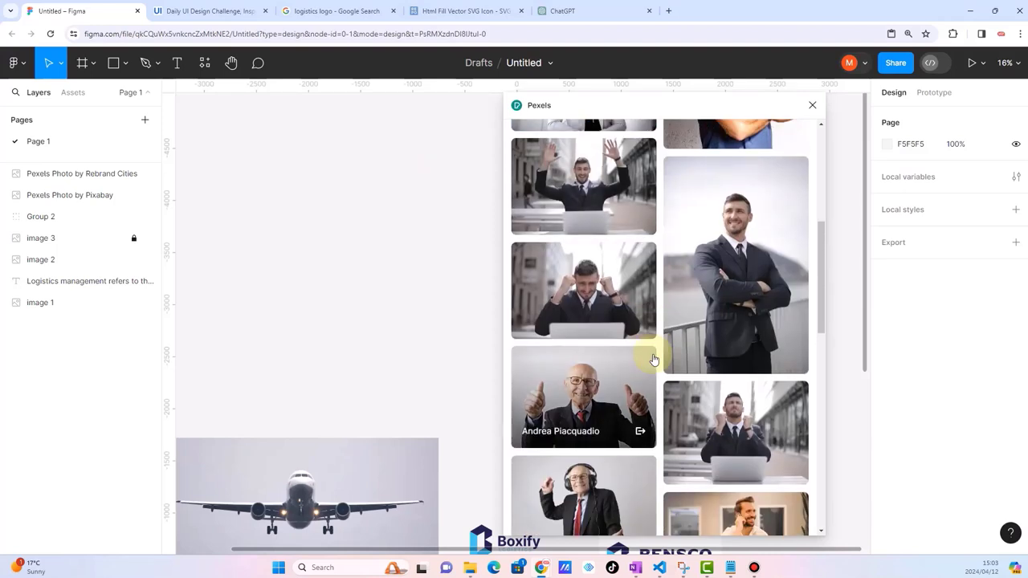
scroll(652, 359, down, 3)
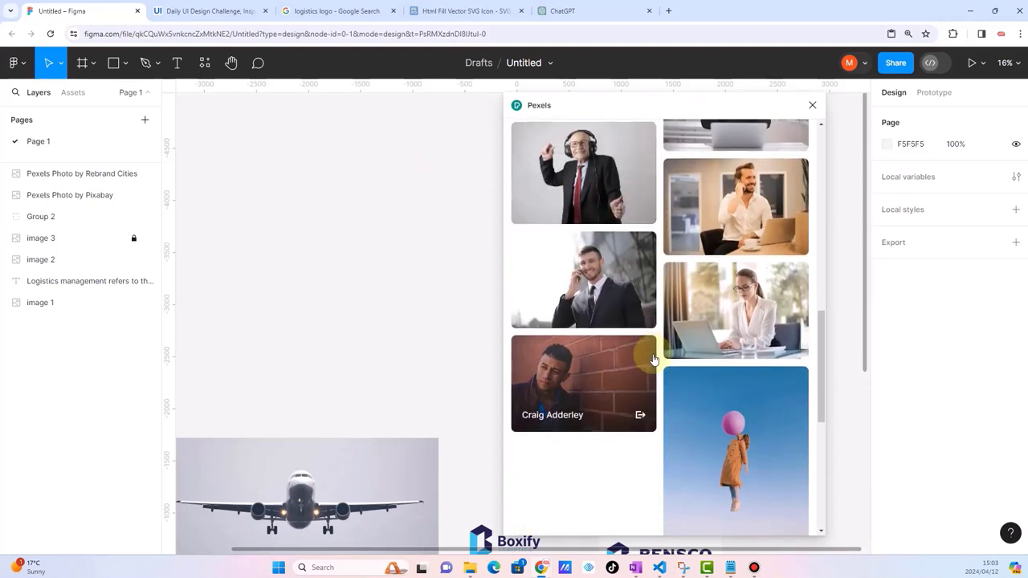
scroll(652, 359, down, 7)
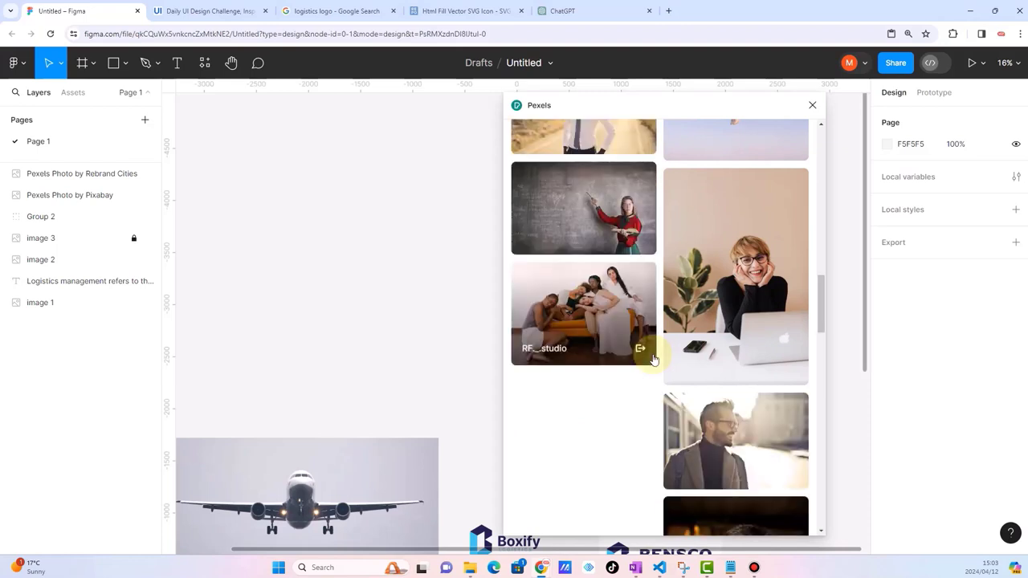
scroll(652, 359, down, 2)
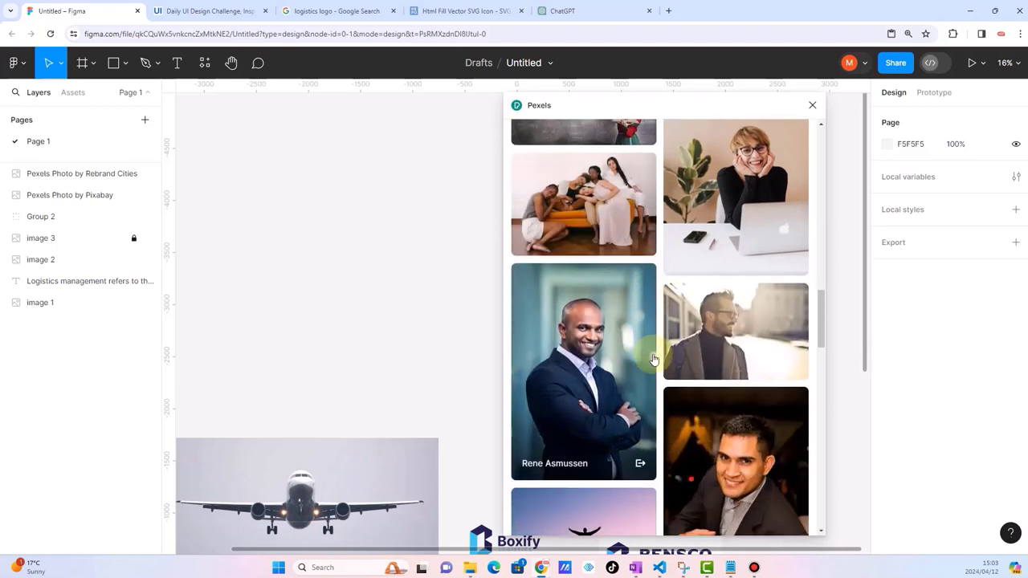
scroll(653, 359, down, 3)
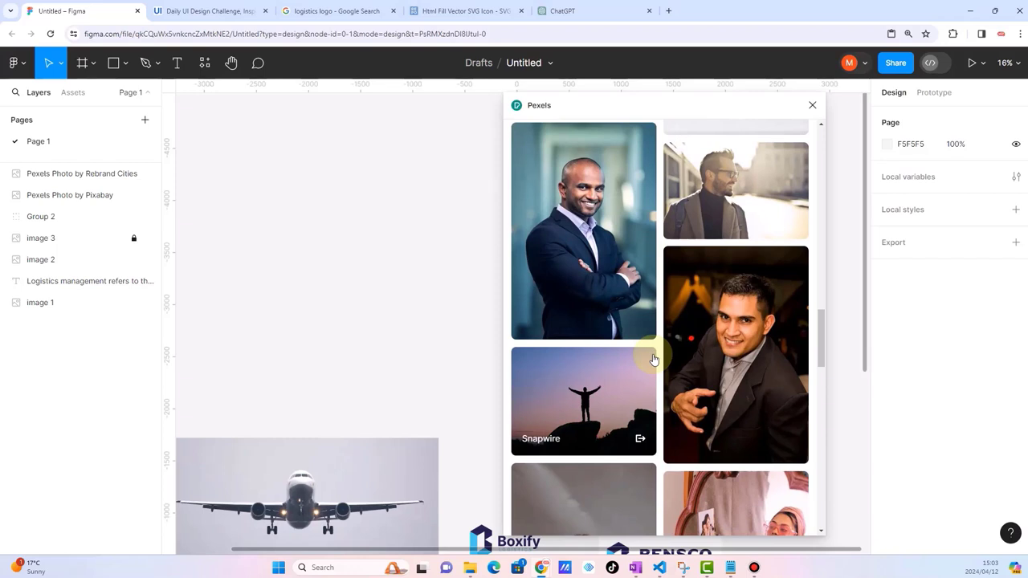
- Insert the Pexels photo of the businessman with crossed arms onto the canvas
click(595, 223)
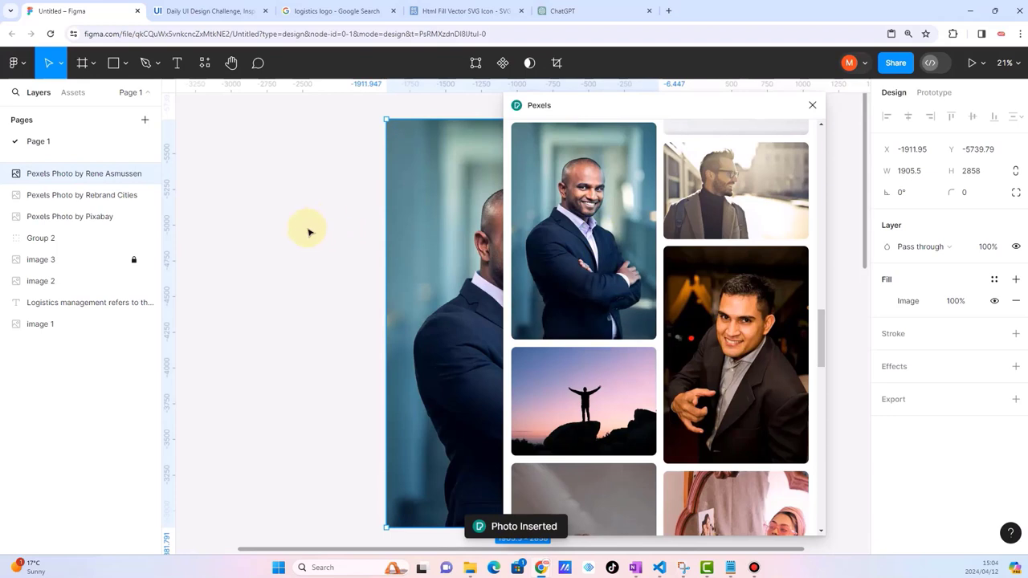
scroll(307, 233, down, 5)
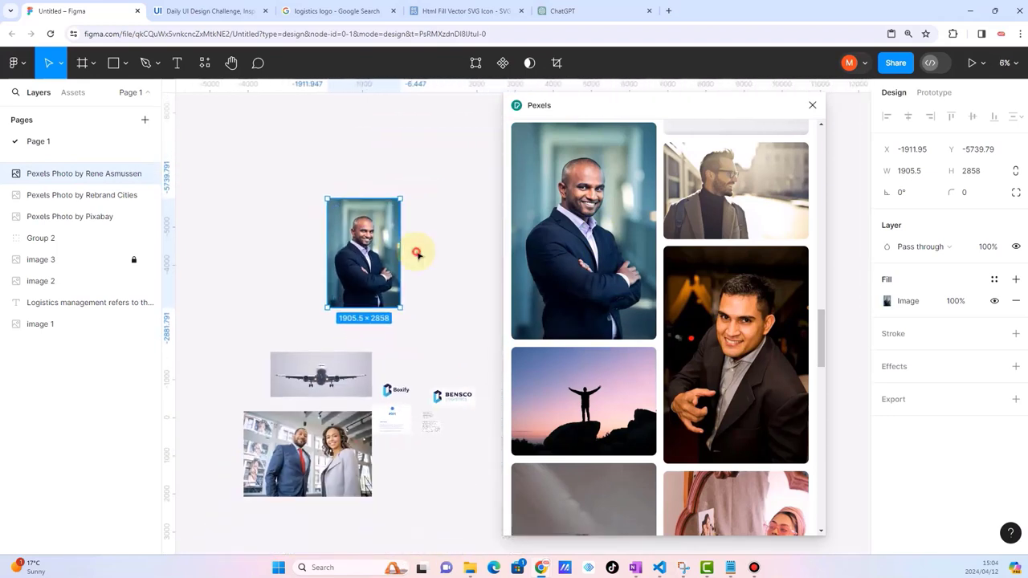
click(417, 255)
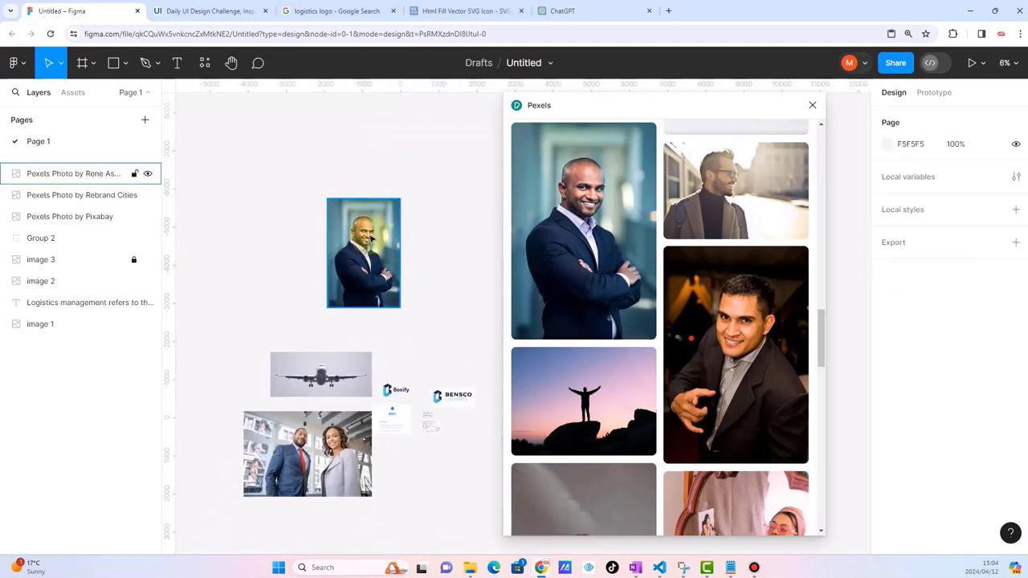
- Position the 'Pexels Photo by Rene Asmussen' image directly above the airplane photo
drag(368, 239, 326, 269)
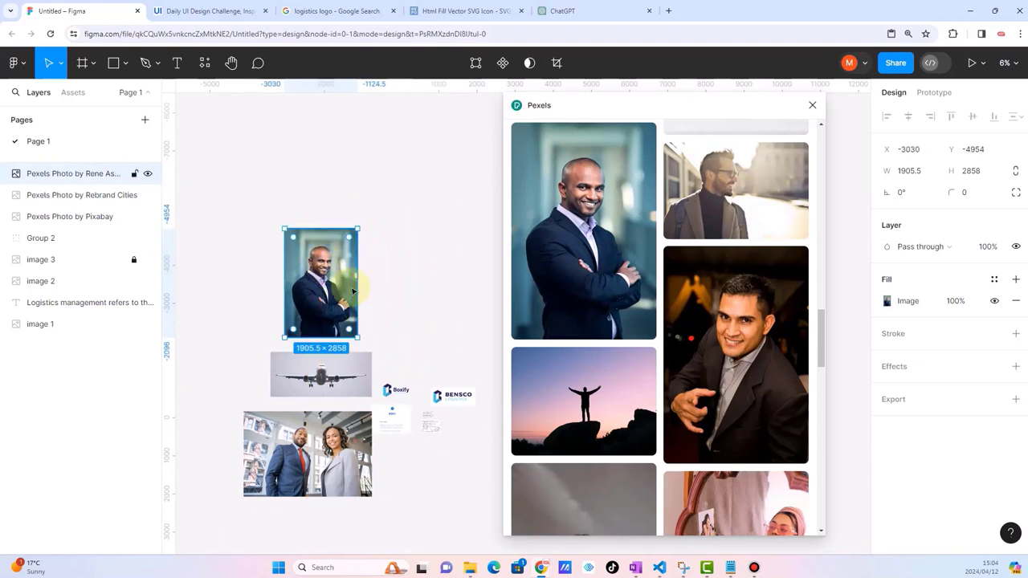
scroll(361, 294, up, 3)
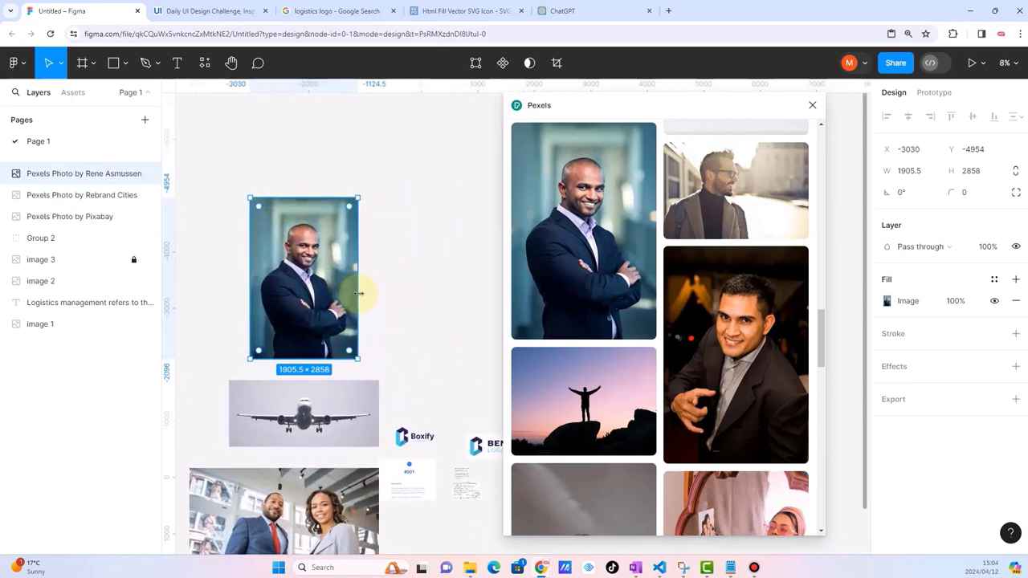
click(383, 300)
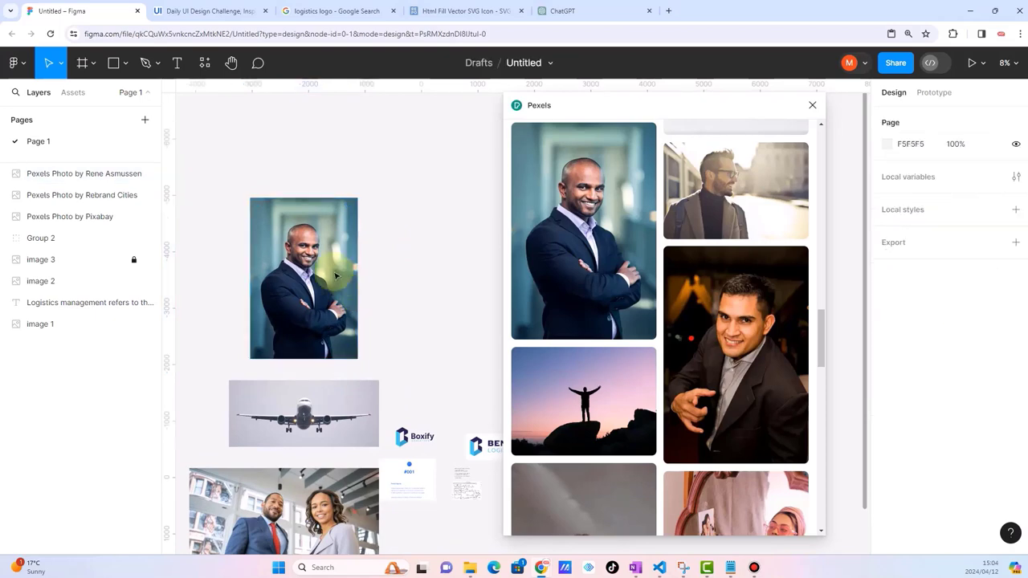
scroll(321, 258, up, 5)
scroll(332, 249, up, 3)
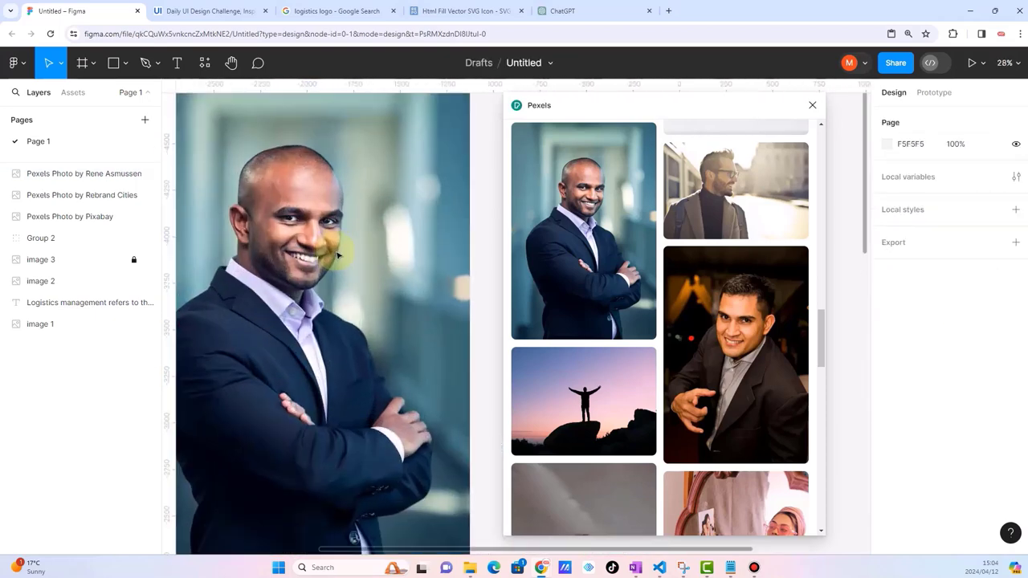
scroll(293, 251, up, 3)
scroll(293, 252, down, 6)
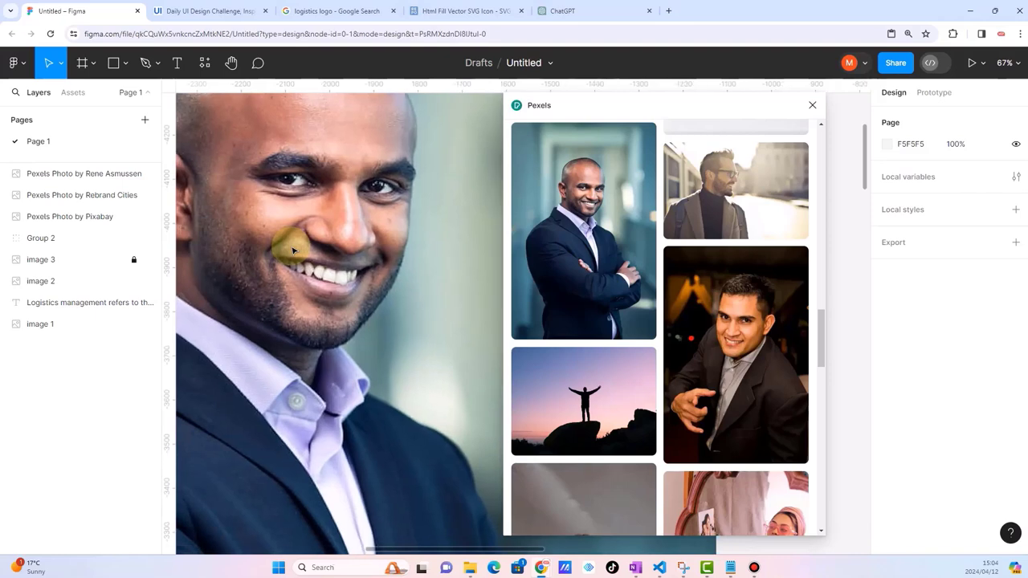
scroll(294, 251, down, 3)
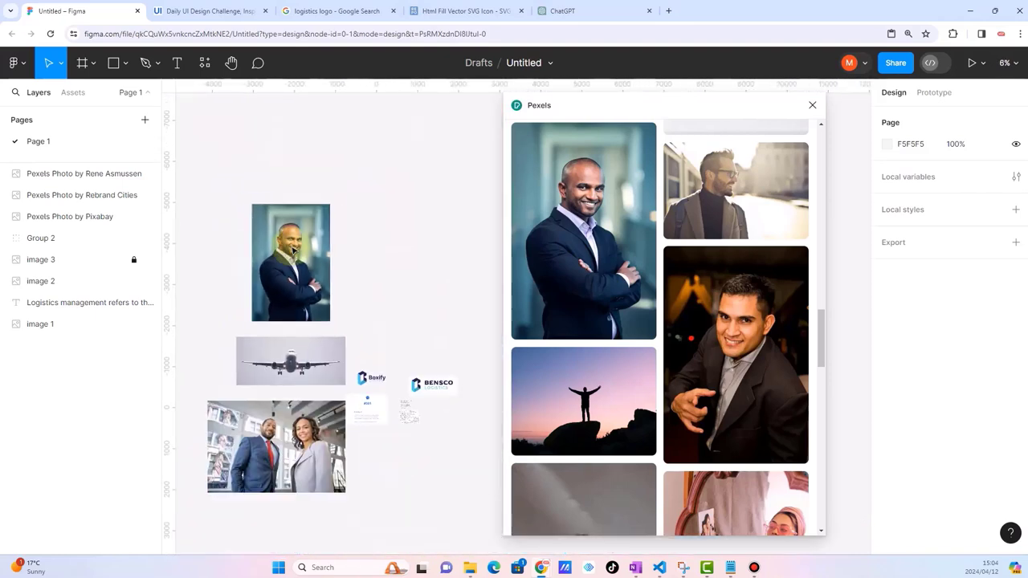
scroll(340, 374, up, 2)
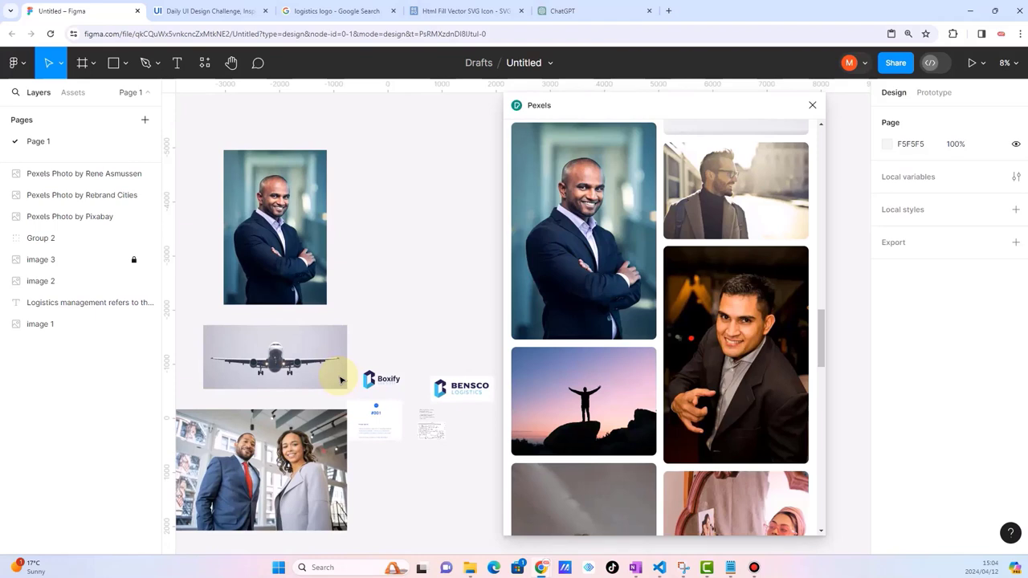
- Move the businessman photo to the left of the business-people photo
scroll(269, 265, down, 2)
drag(257, 264, 259, 431)
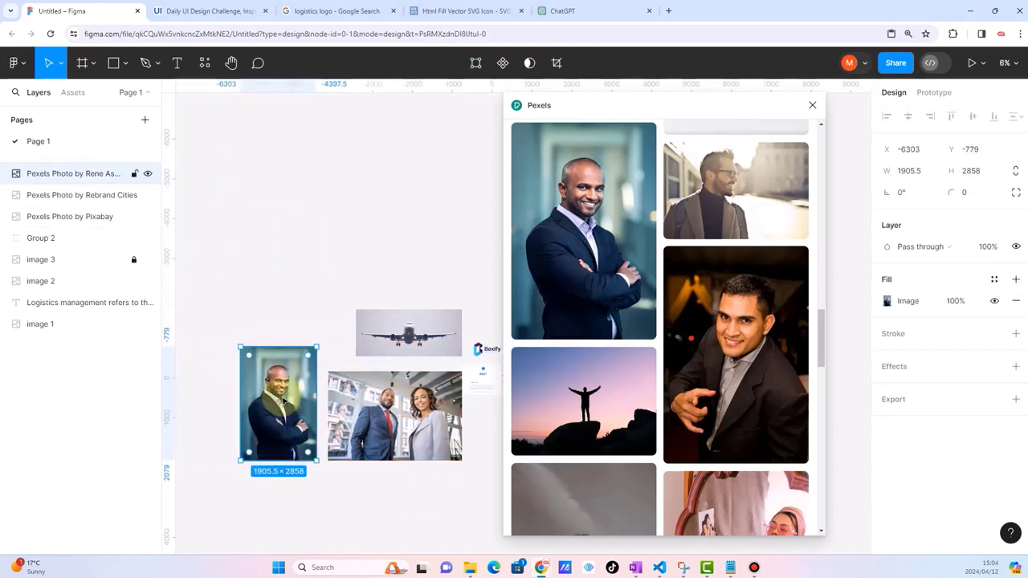
scroll(463, 431, up, 2)
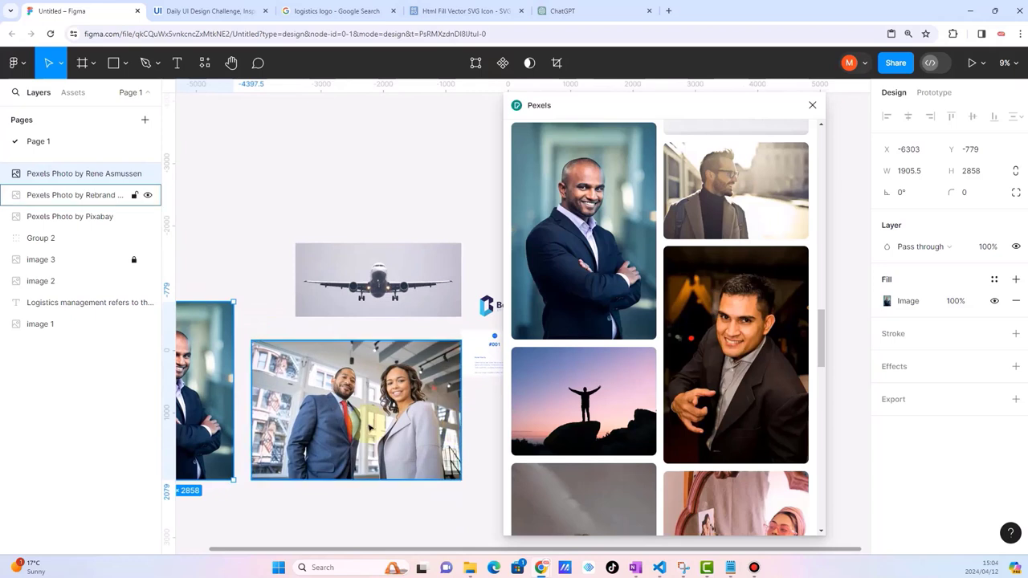
scroll(265, 391, left, 2)
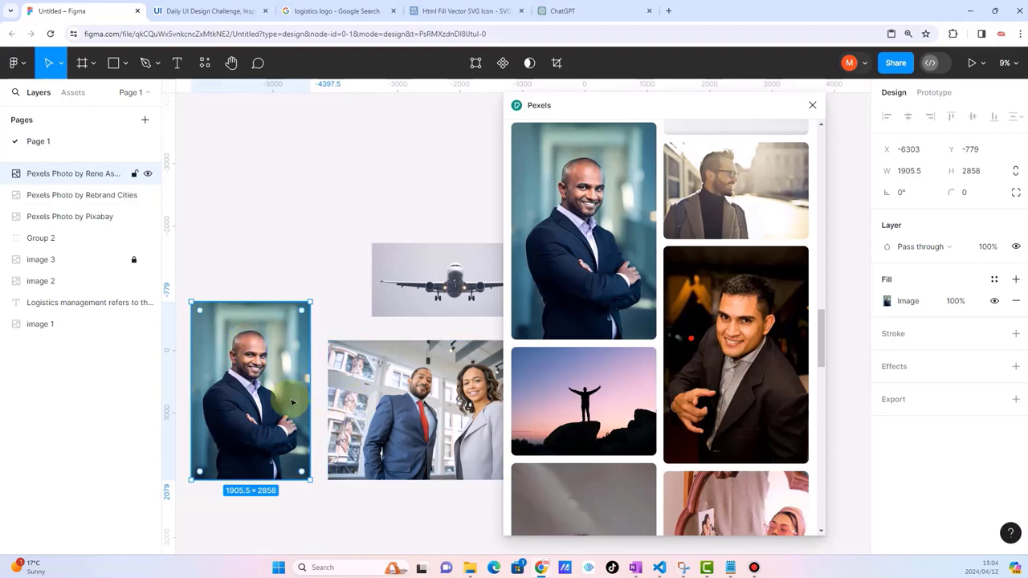
scroll(376, 411, right, 2)
scroll(376, 410, up, 5)
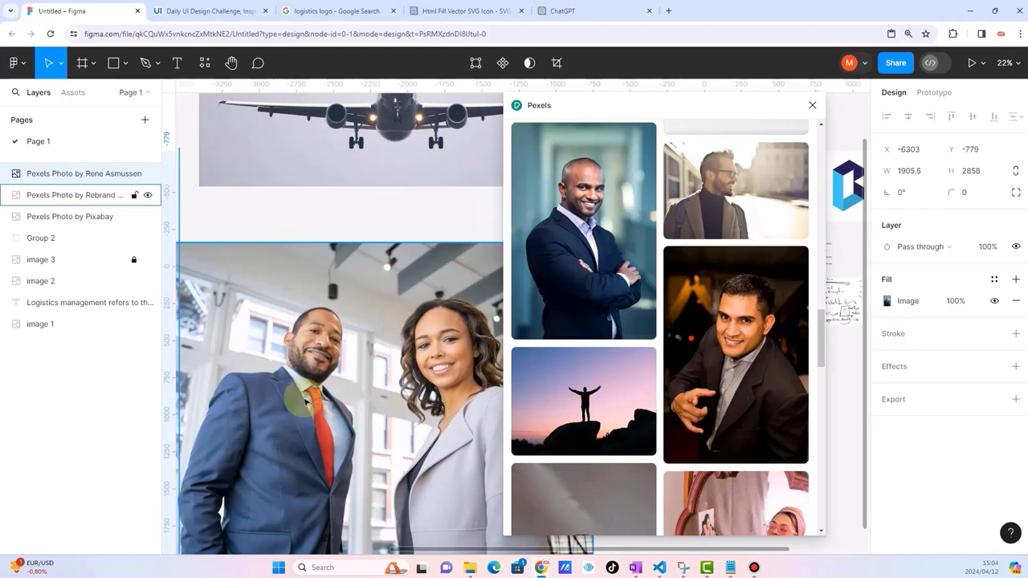
scroll(305, 402, down, 3)
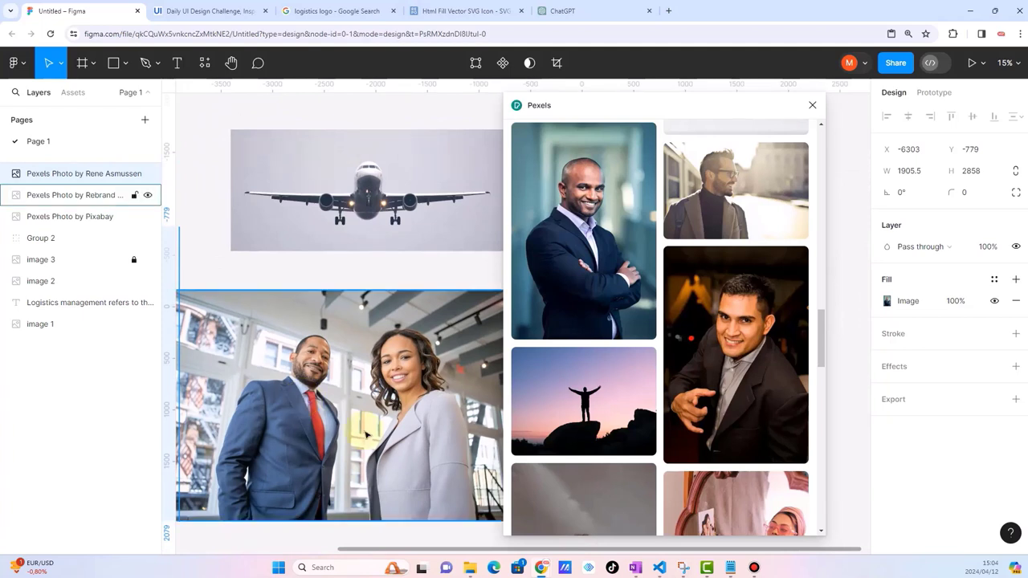
scroll(370, 436, down, 3)
scroll(370, 436, down, 1)
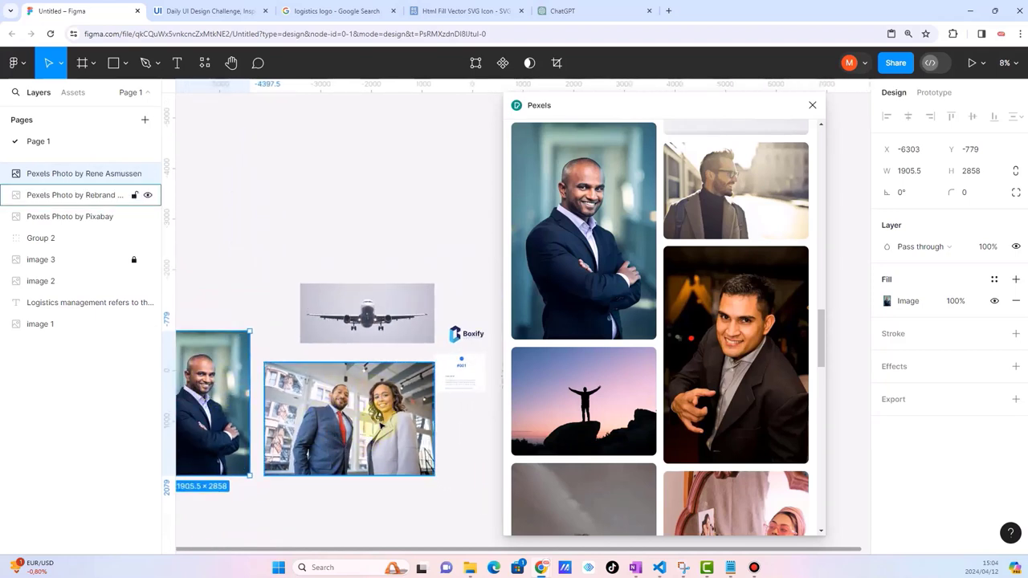
scroll(384, 419, up, 5)
scroll(384, 423, up, 3)
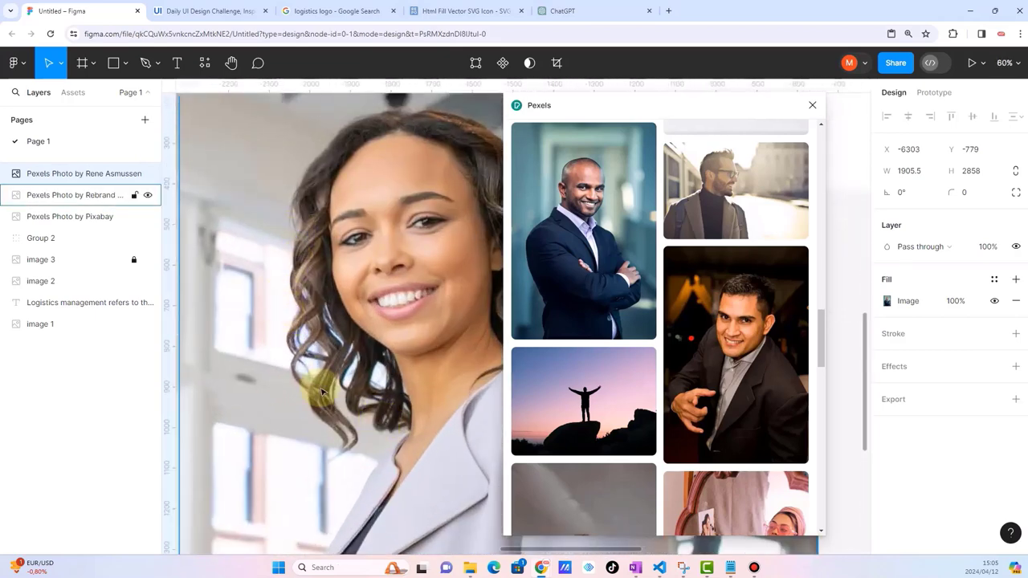
scroll(321, 392, down, 10)
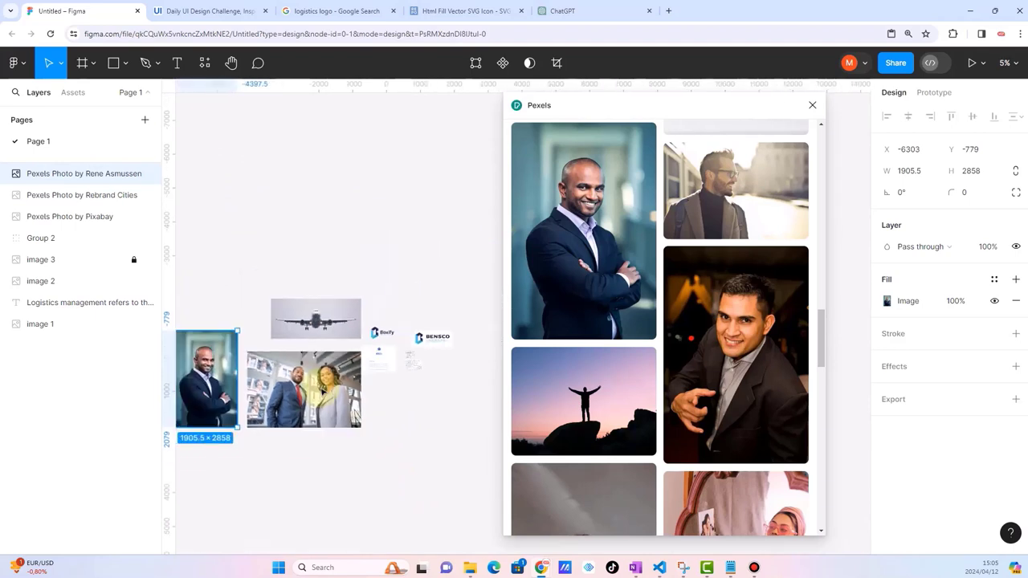
- Select both photos, undo an accidental swap, and move the pair up-left above the airplane
click(284, 494)
drag(316, 468, 203, 345)
scroll(299, 408, down, 3)
drag(298, 406, 250, 298)
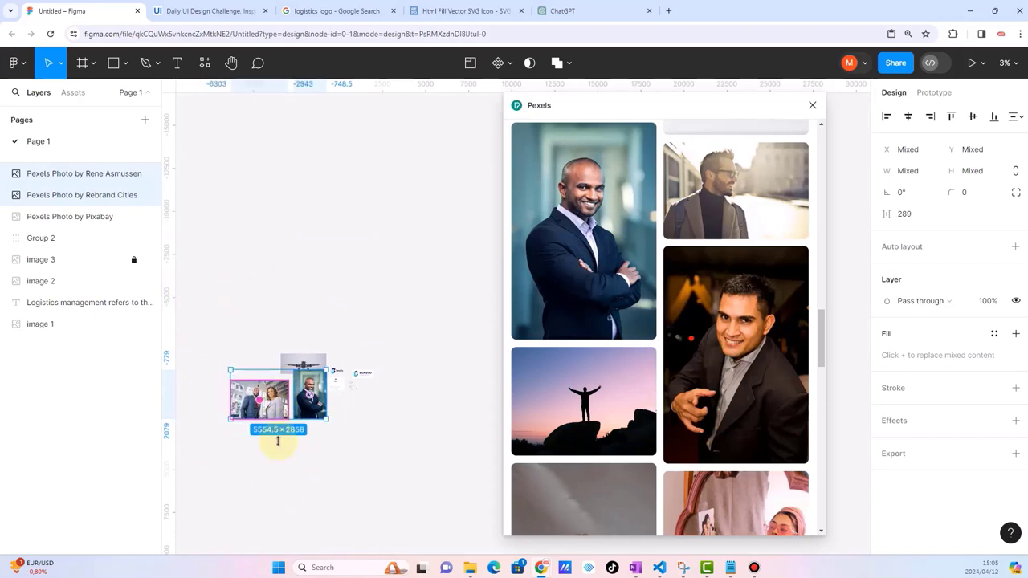
key(ctrl+z)
click(337, 473)
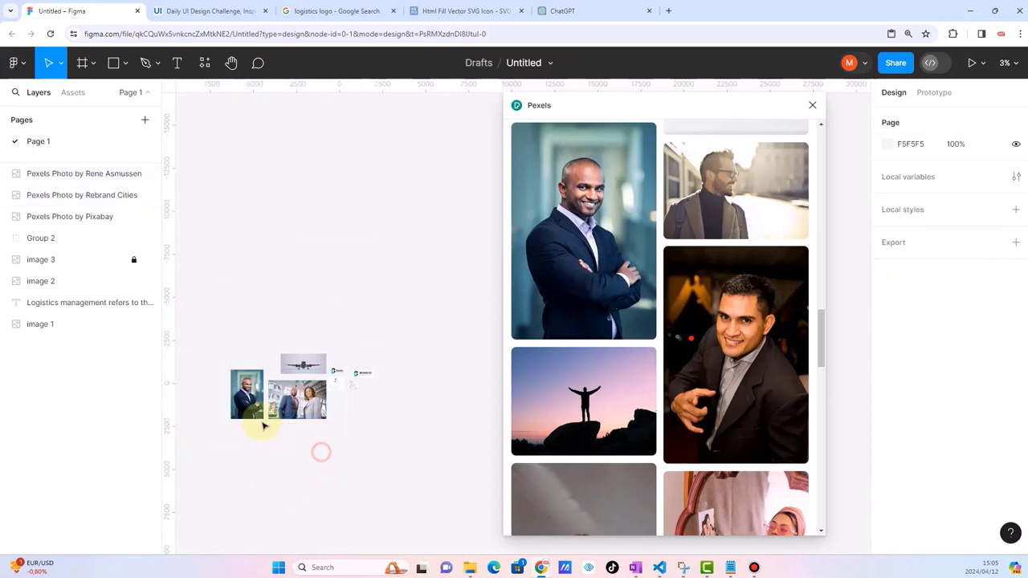
drag(259, 420, 265, 285)
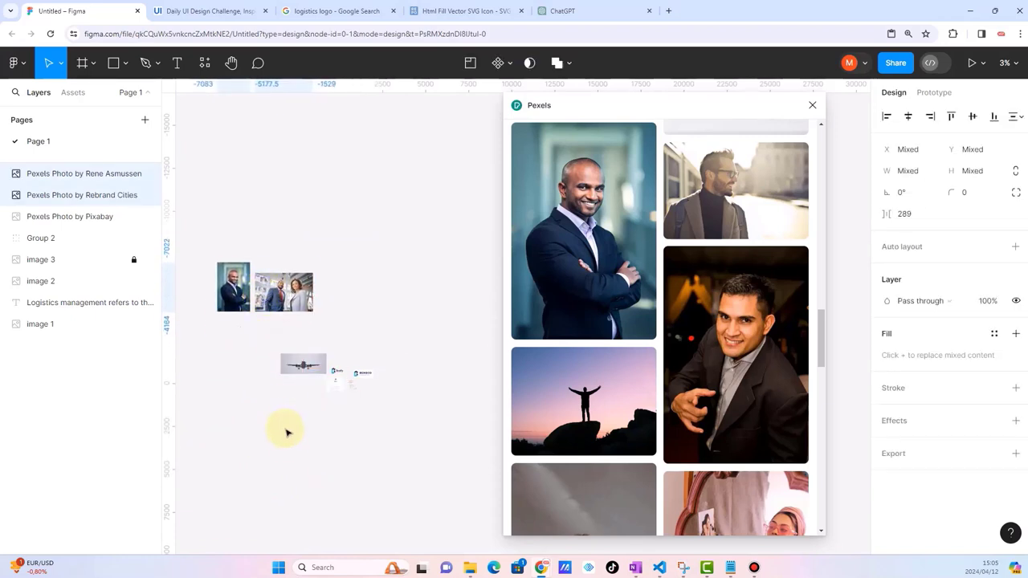
- Inspect the canvas around the airplane photo, then close the Pexels plugin window
click(284, 440)
scroll(324, 394, up, 3)
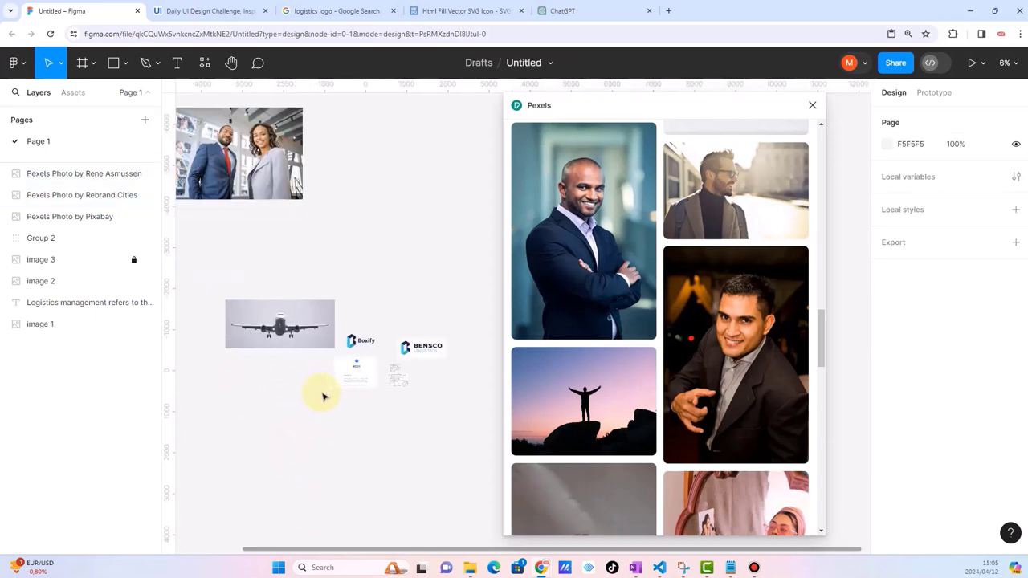
scroll(282, 343, up, 3)
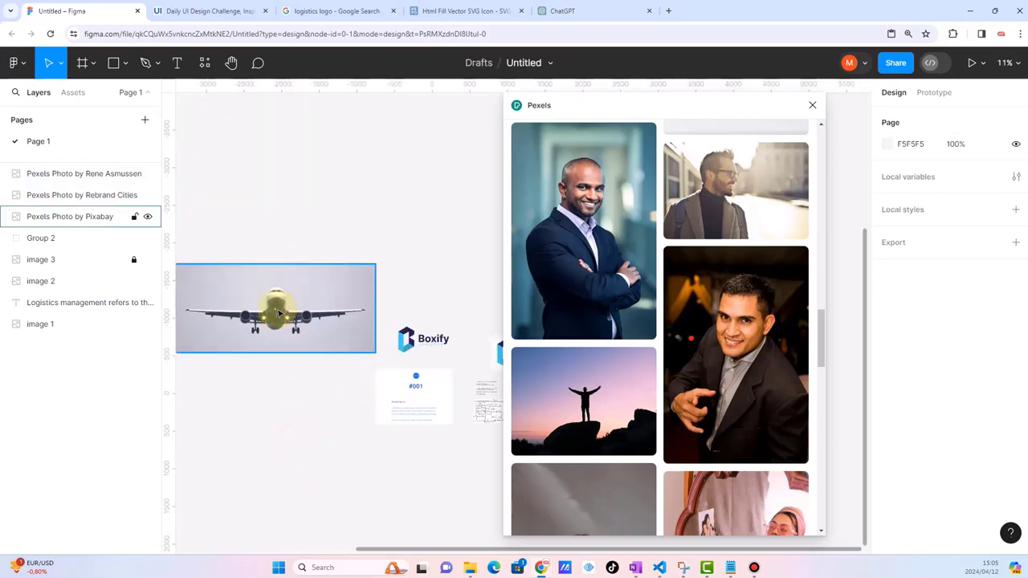
scroll(277, 313, up, 3)
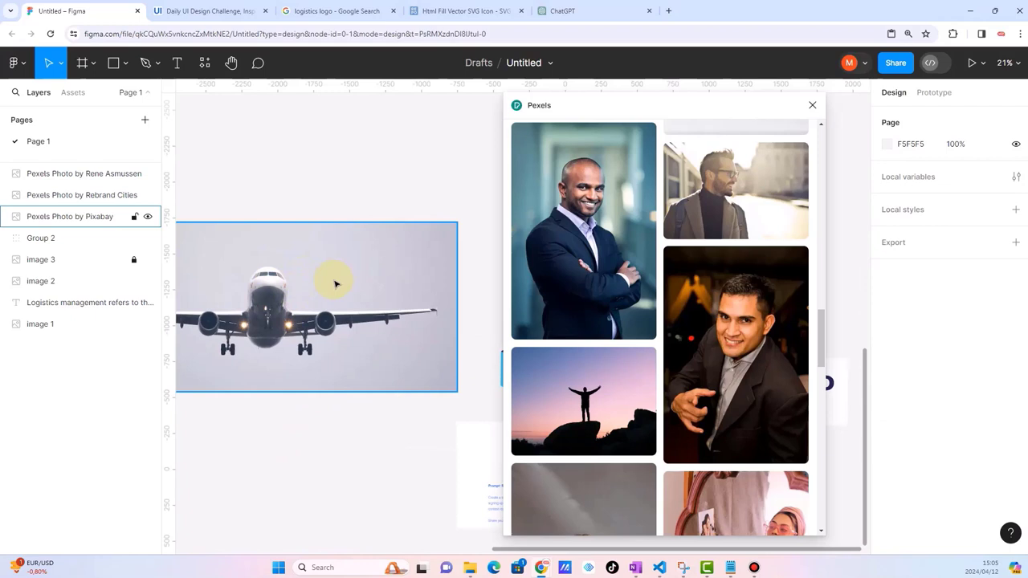
scroll(336, 282, left, 2)
scroll(336, 283, down, 1)
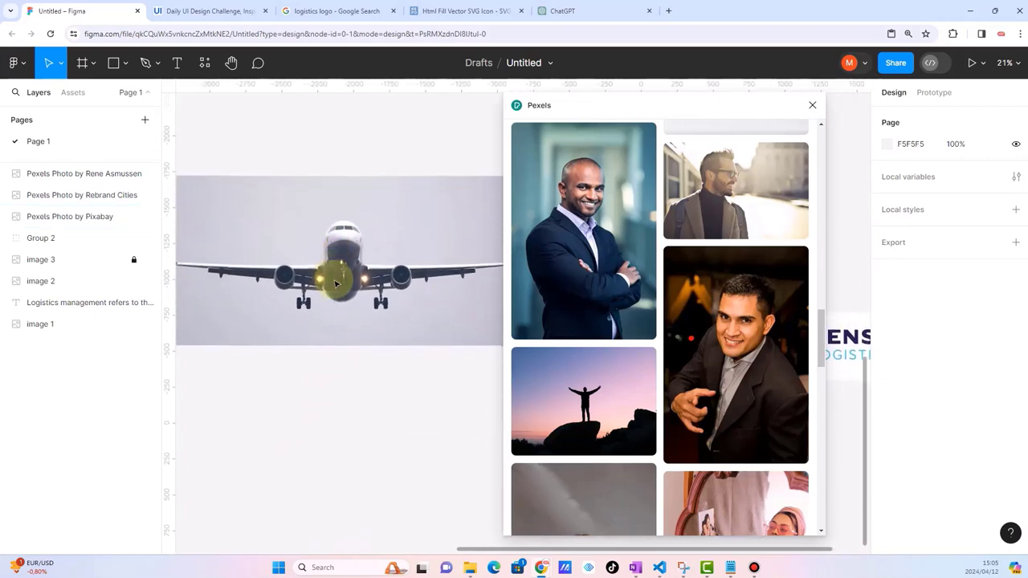
scroll(336, 282, down, 2)
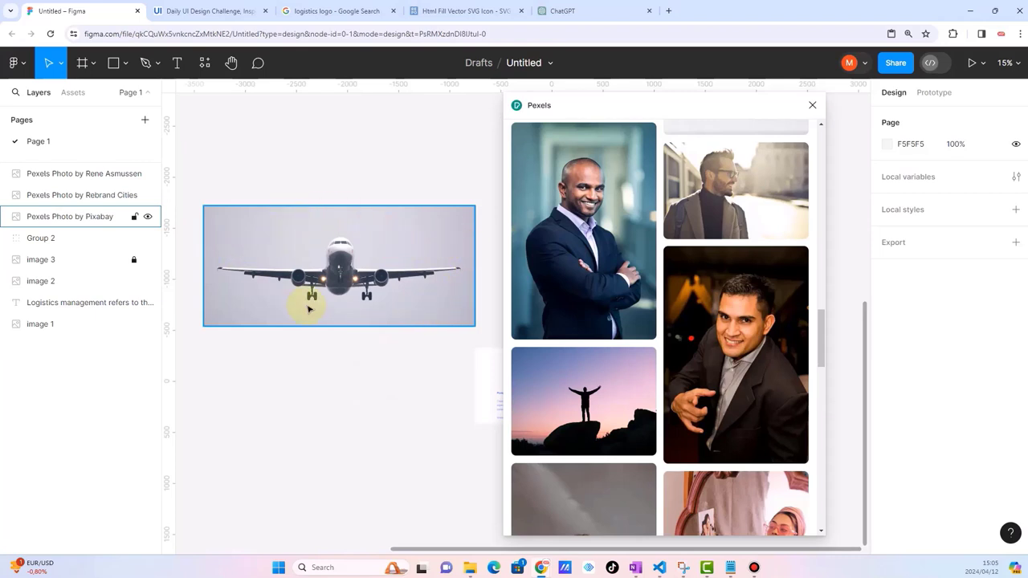
scroll(308, 309, down, 3)
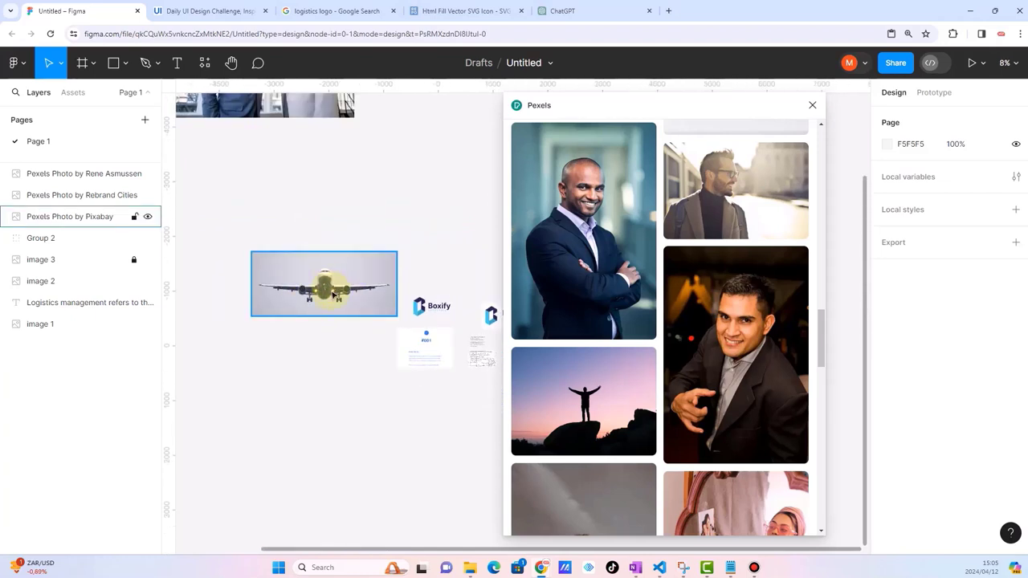
scroll(333, 295, up, 3)
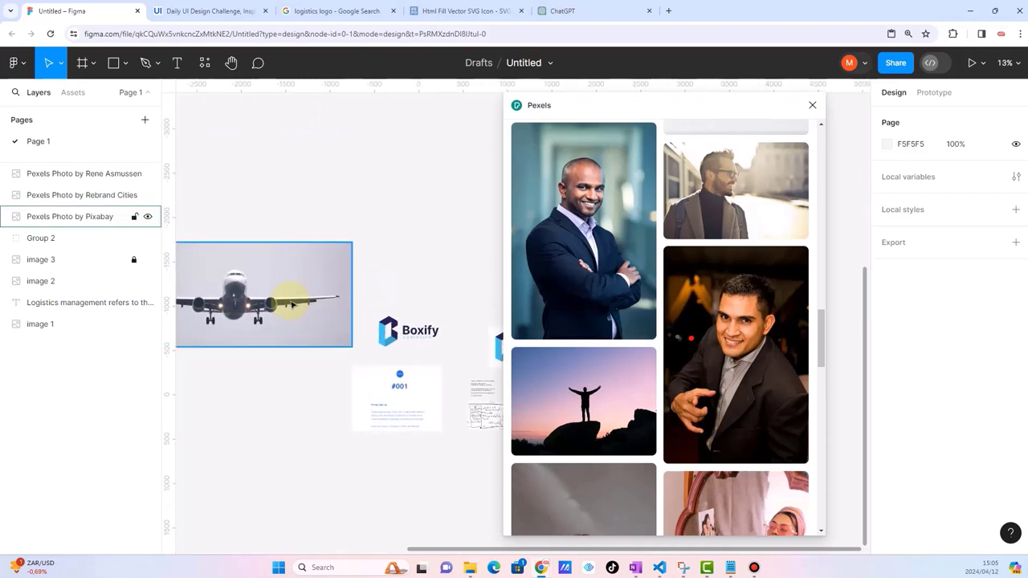
scroll(297, 305, down, 3)
scroll(401, 360, up, 1)
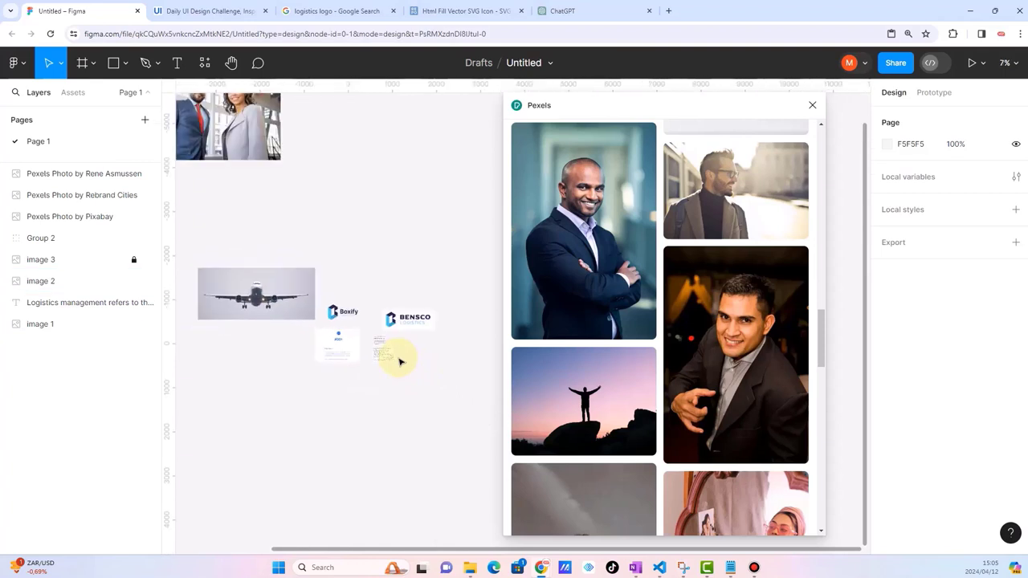
scroll(400, 359, up, 1)
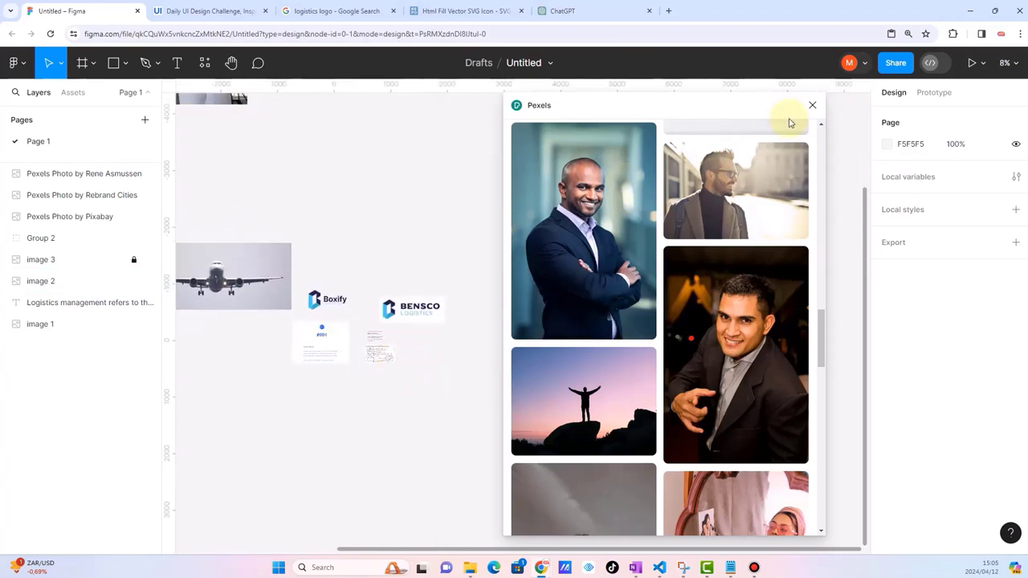
click(811, 109)
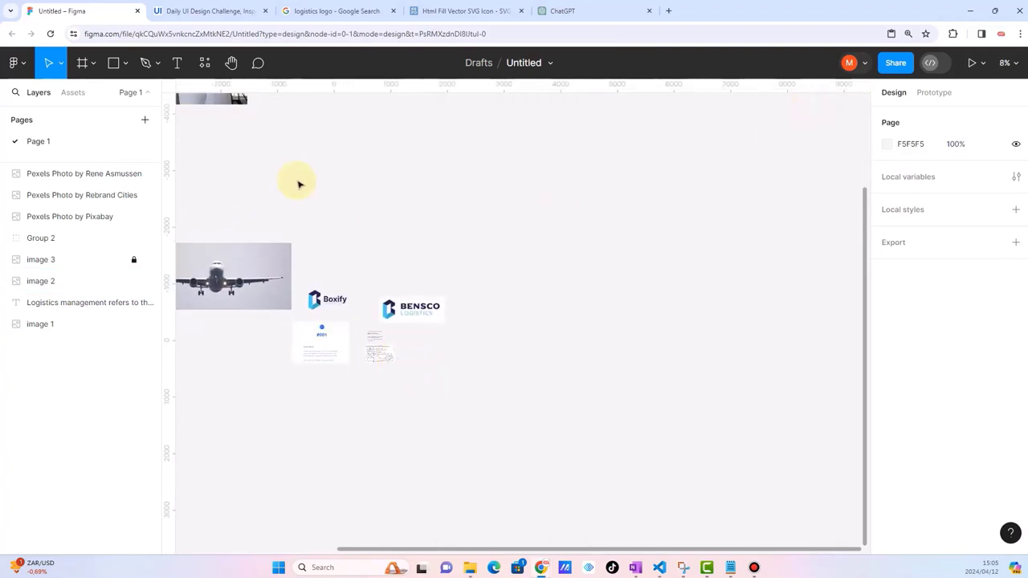